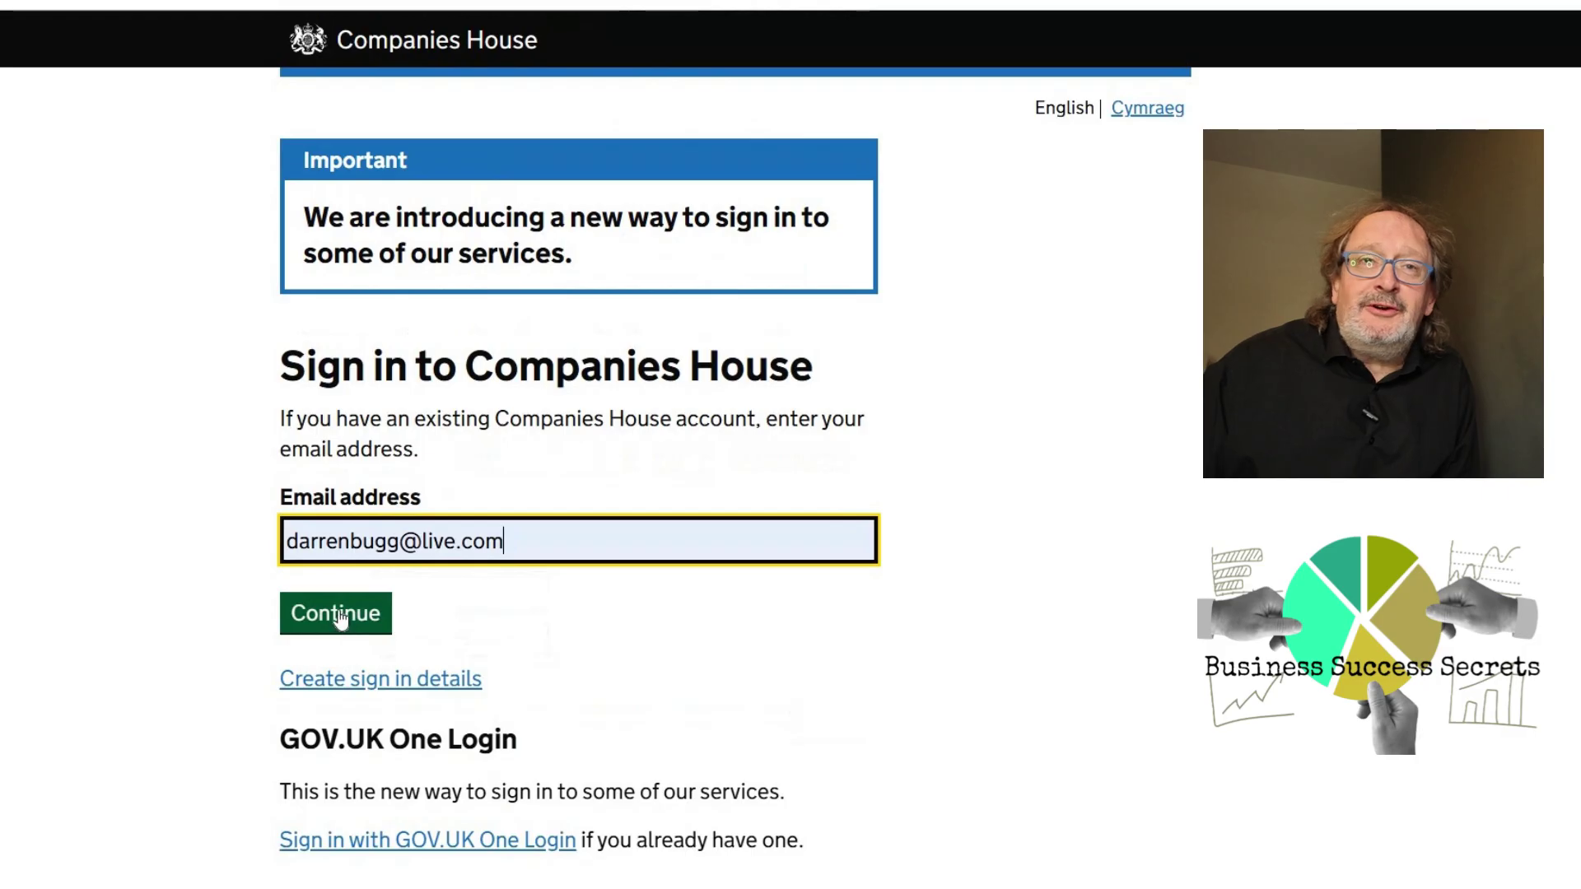
- Submit the account email address and try to sign in with the Companies House account password
click(341, 619)
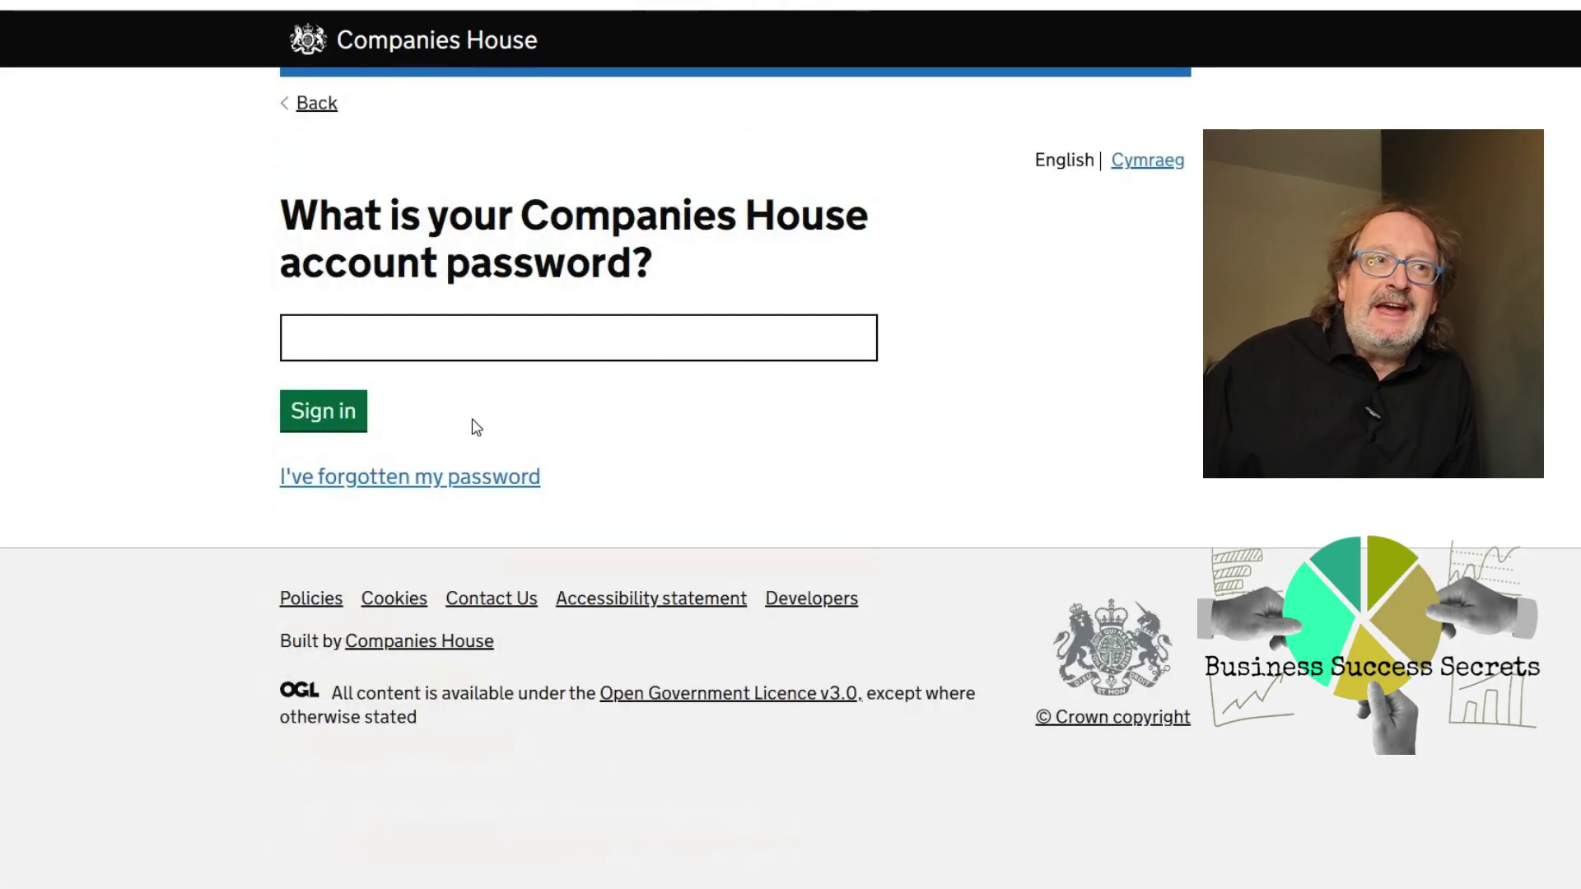
click(496, 345)
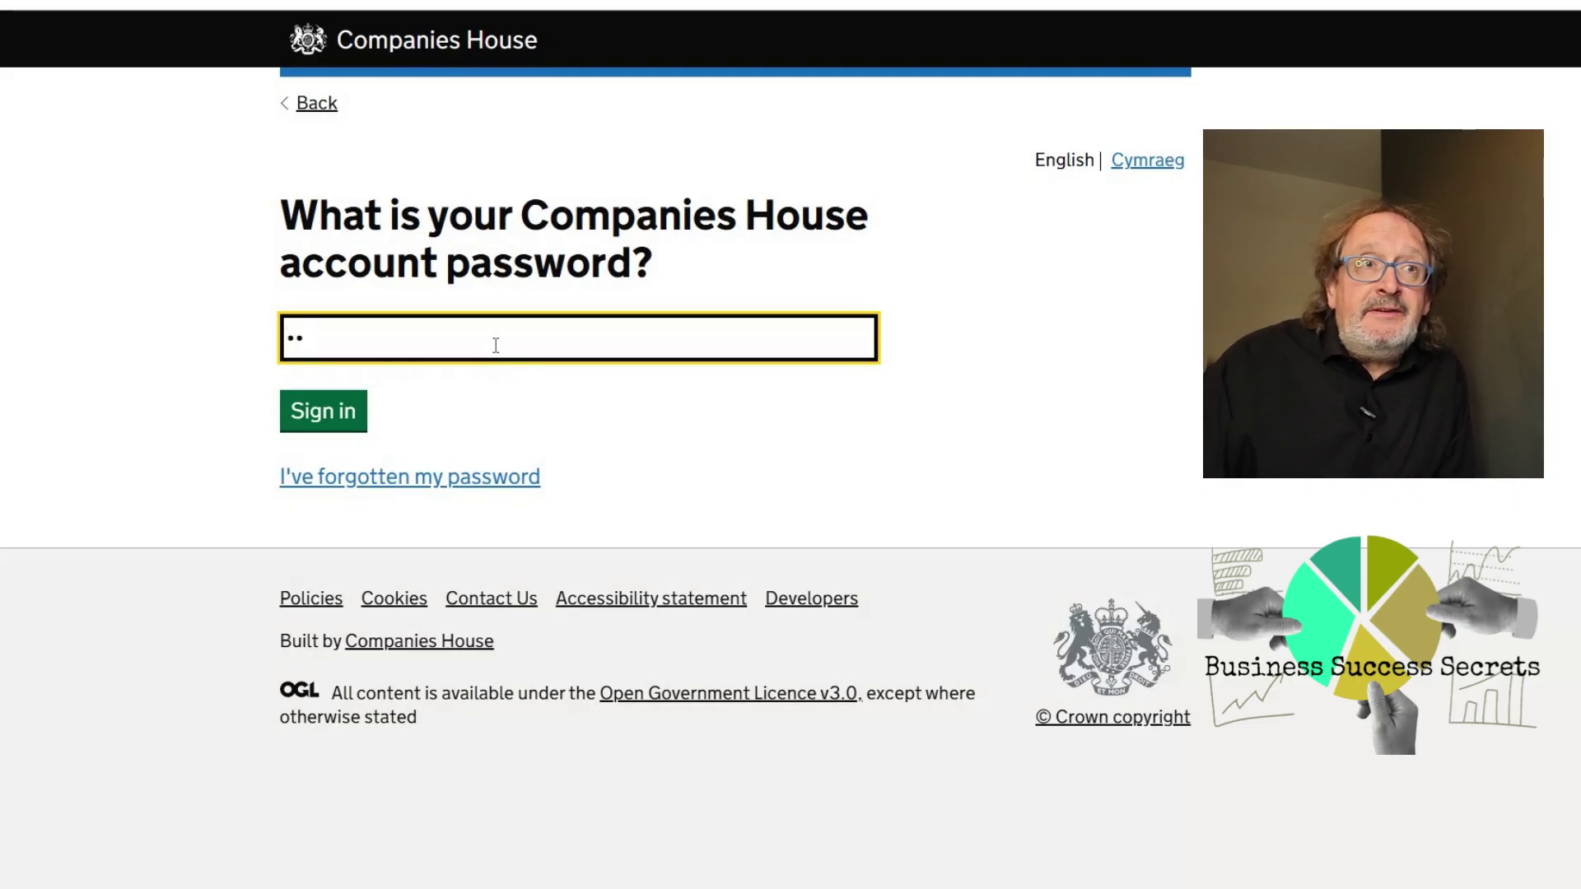
text(••)
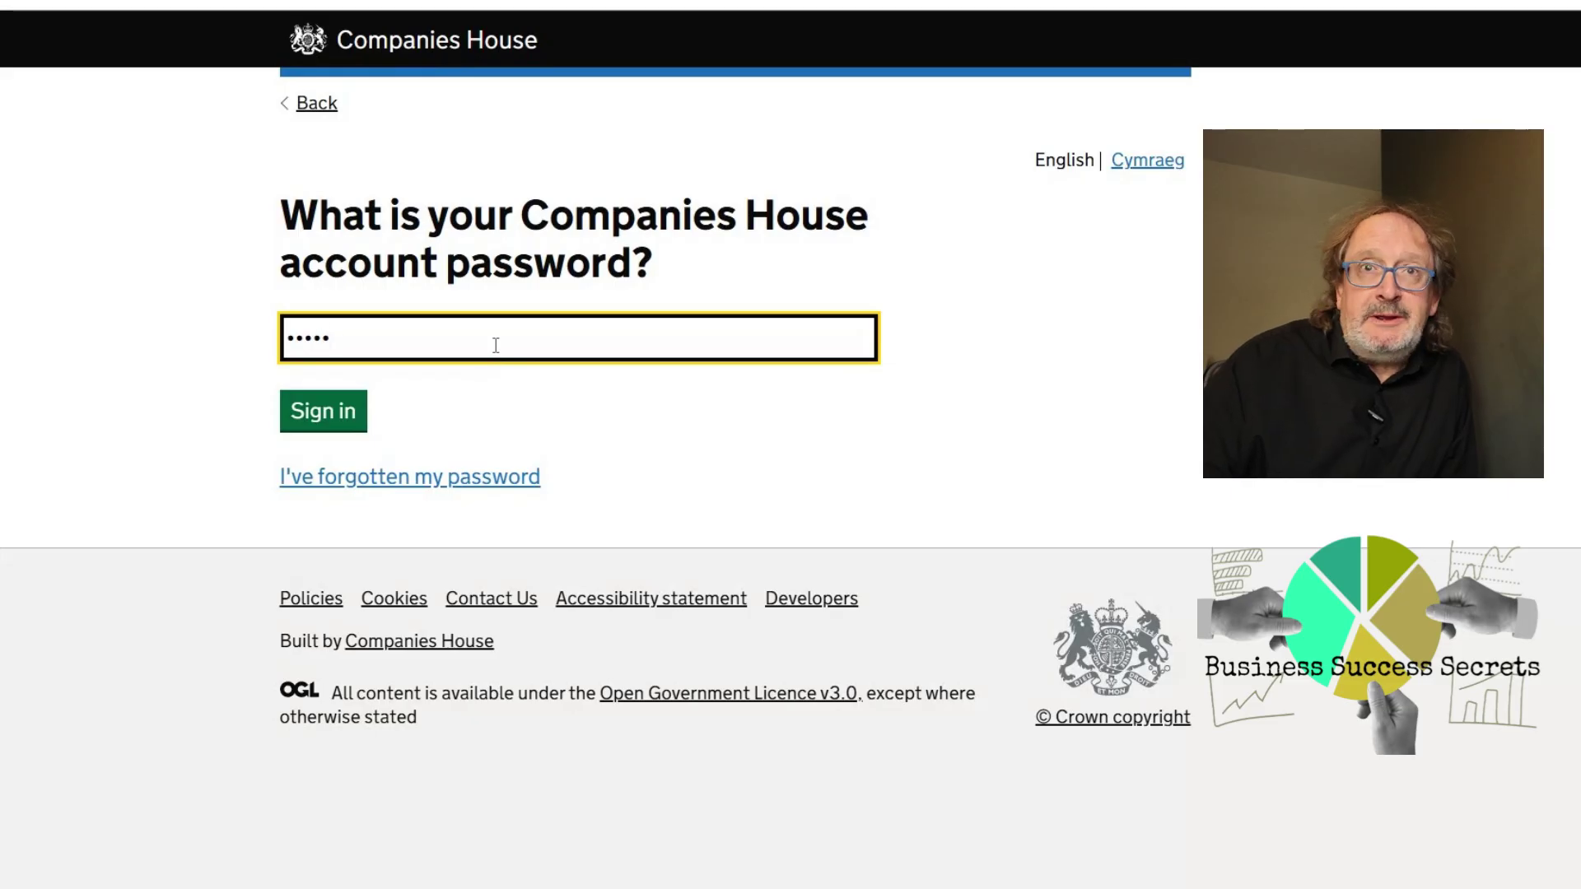
text(••••)
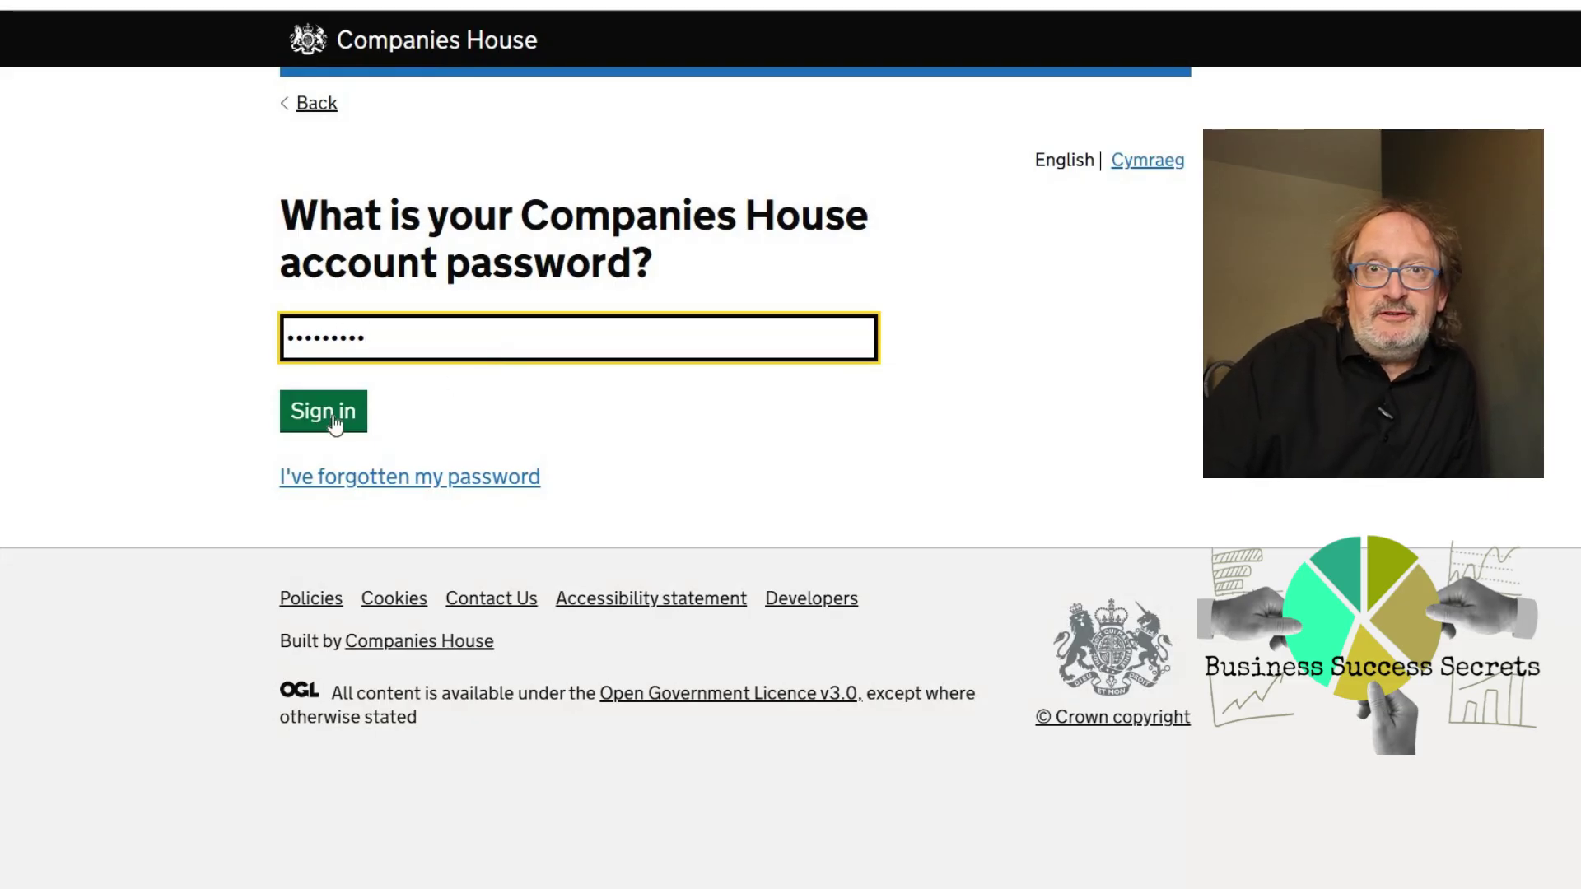
click(335, 424)
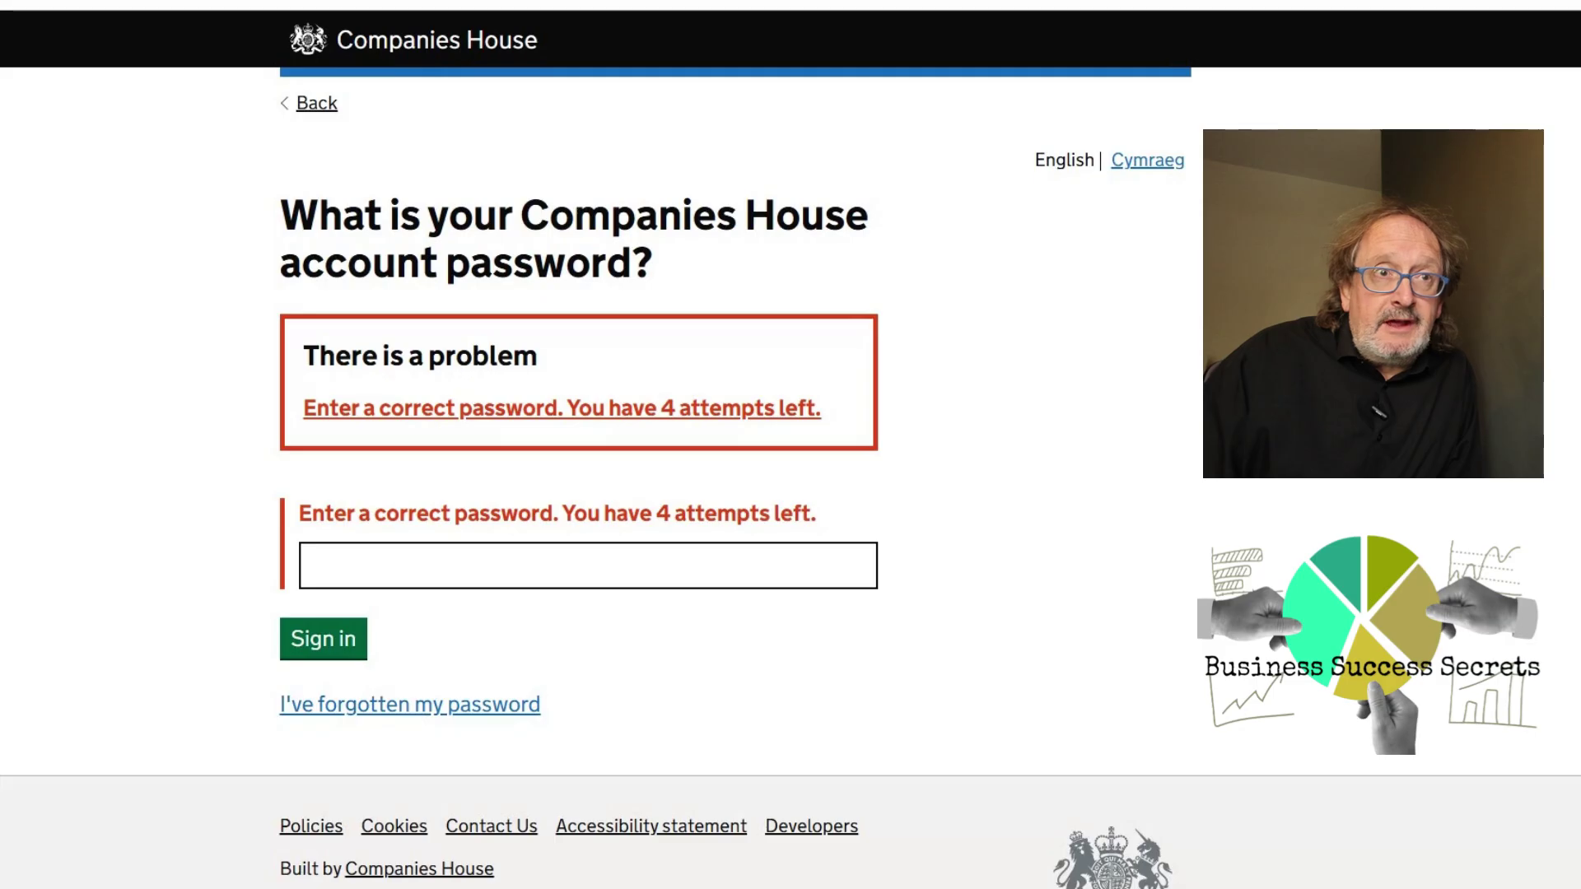
- Re-enter the Companies House account password and sign in
click(583, 576)
text(••)
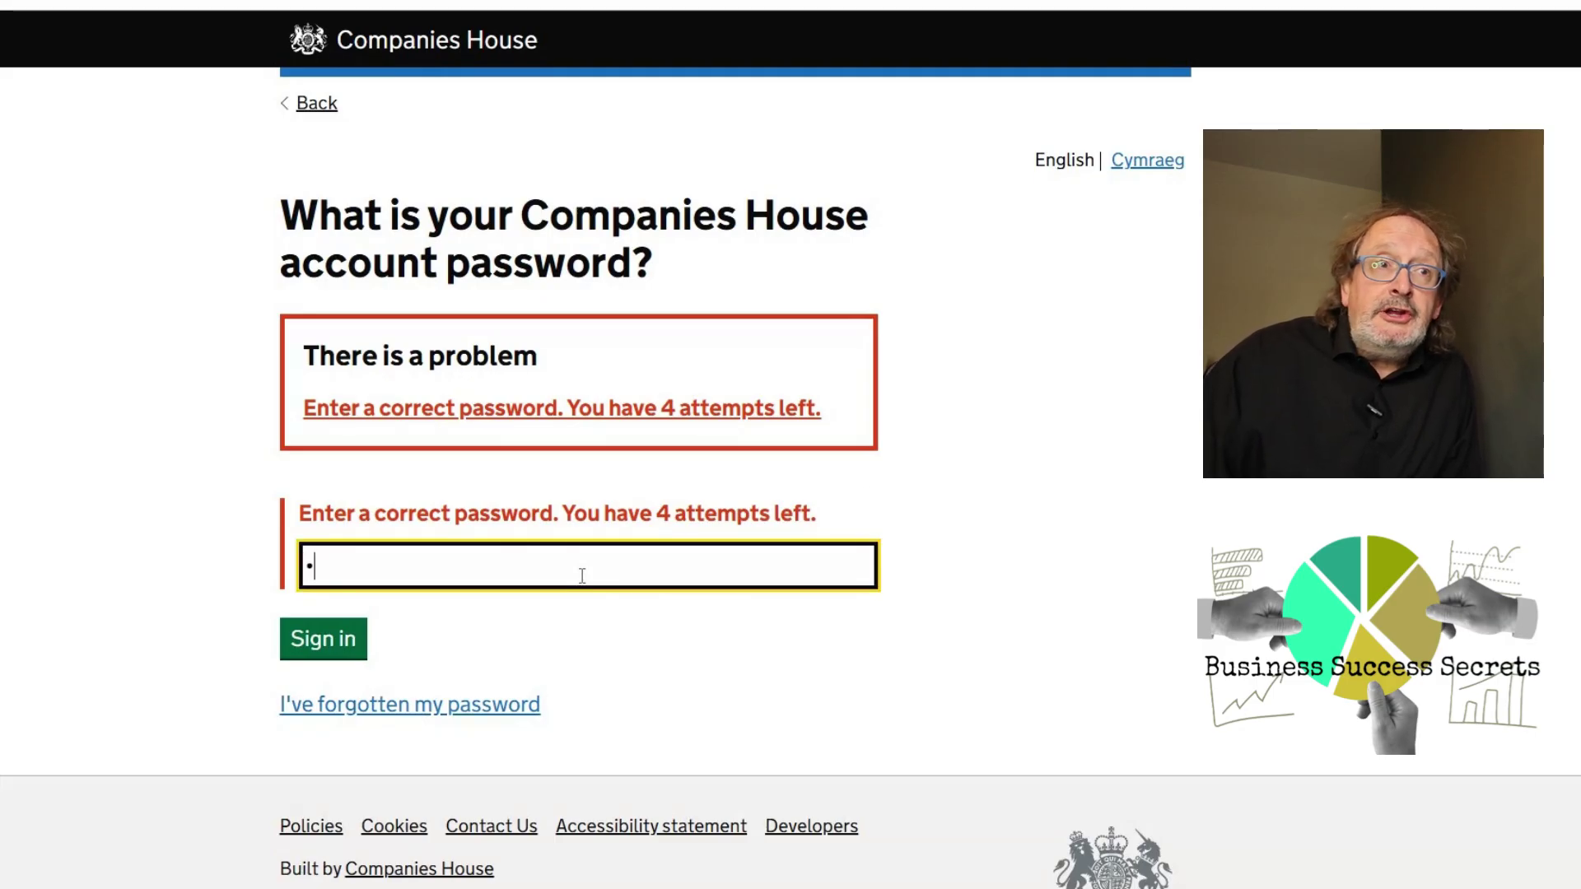
text(••)
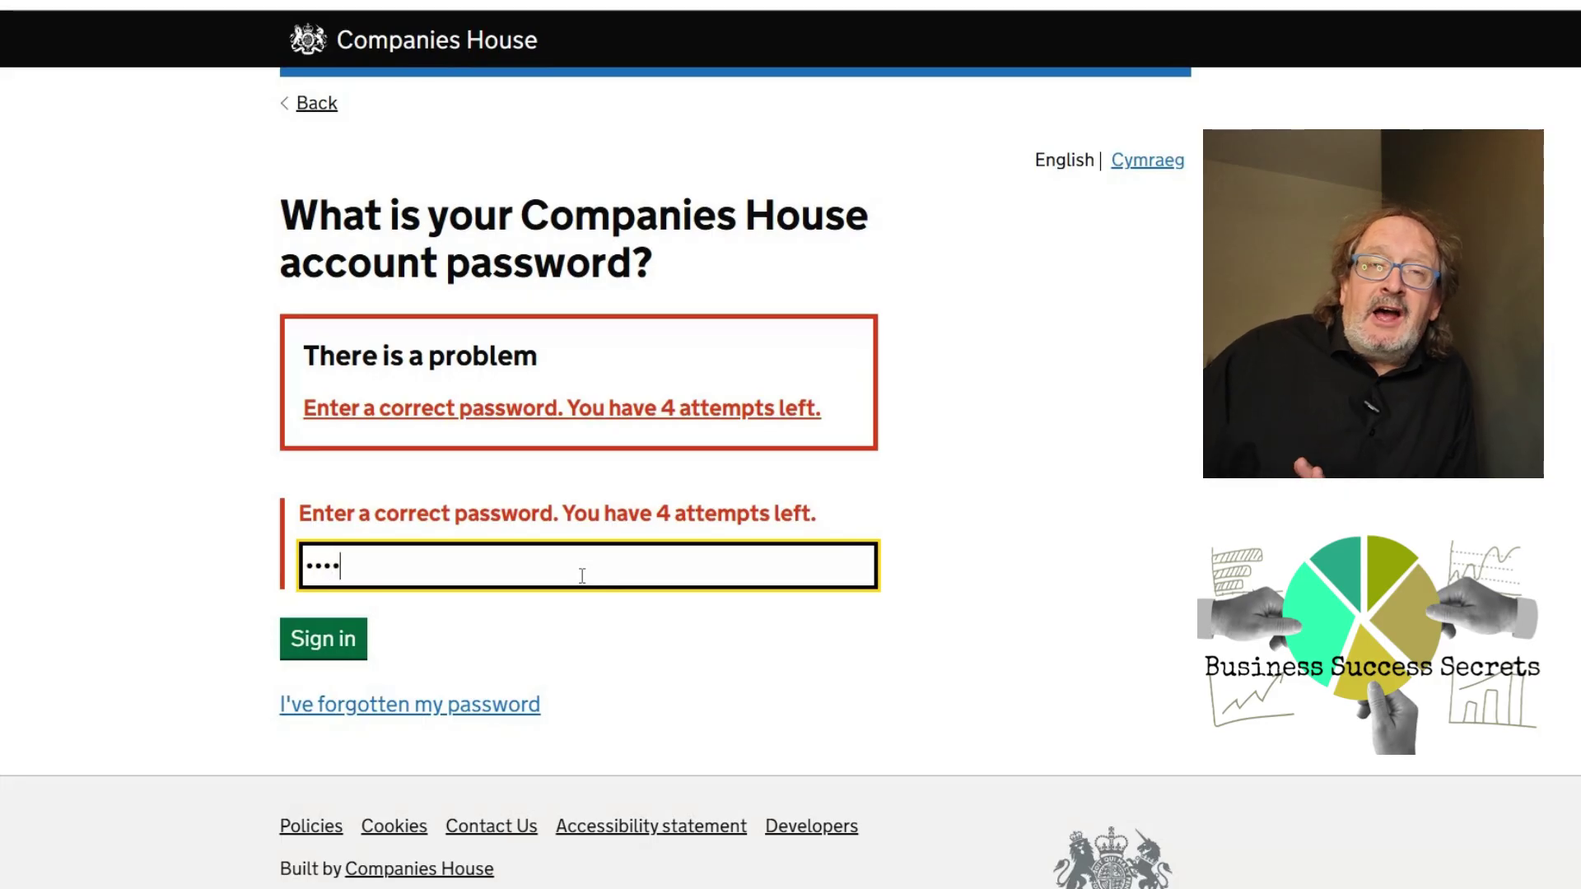
text(••)
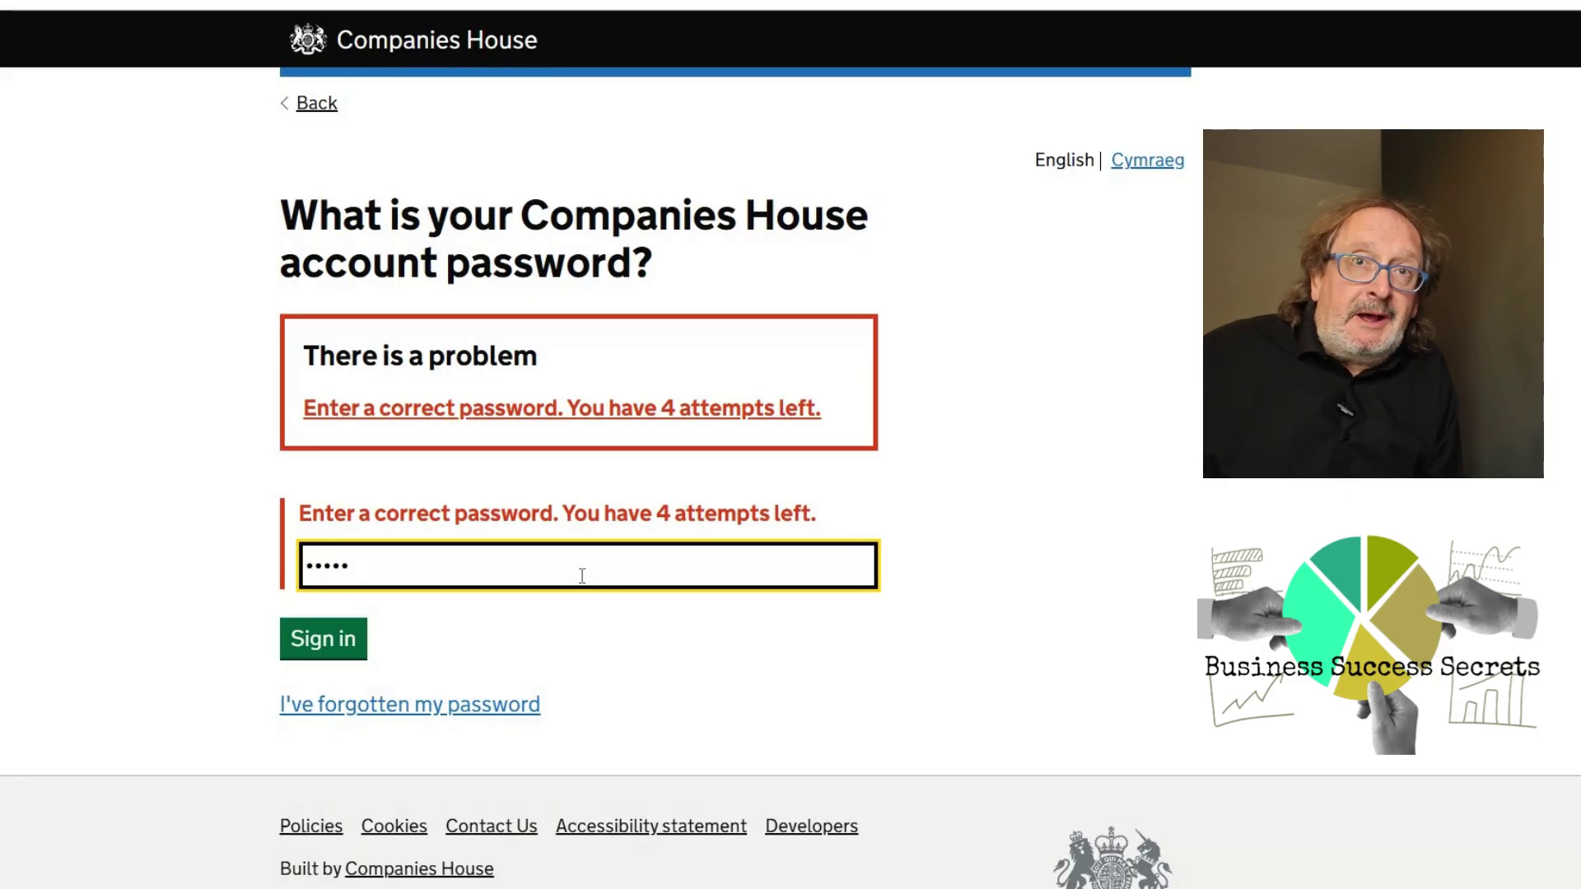
text(•)
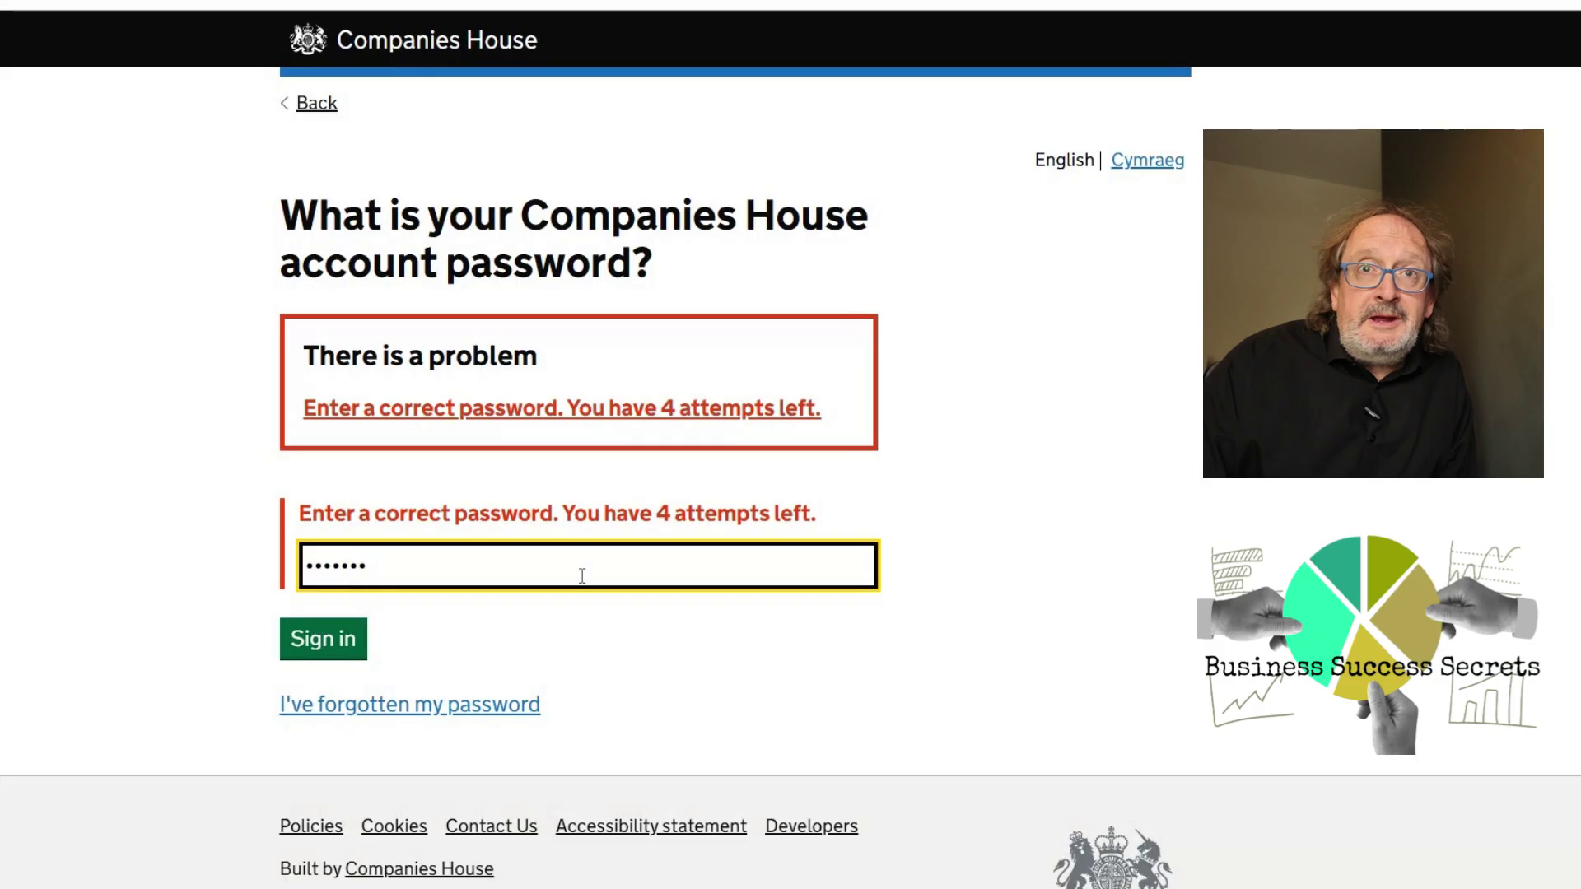
text(•••••)
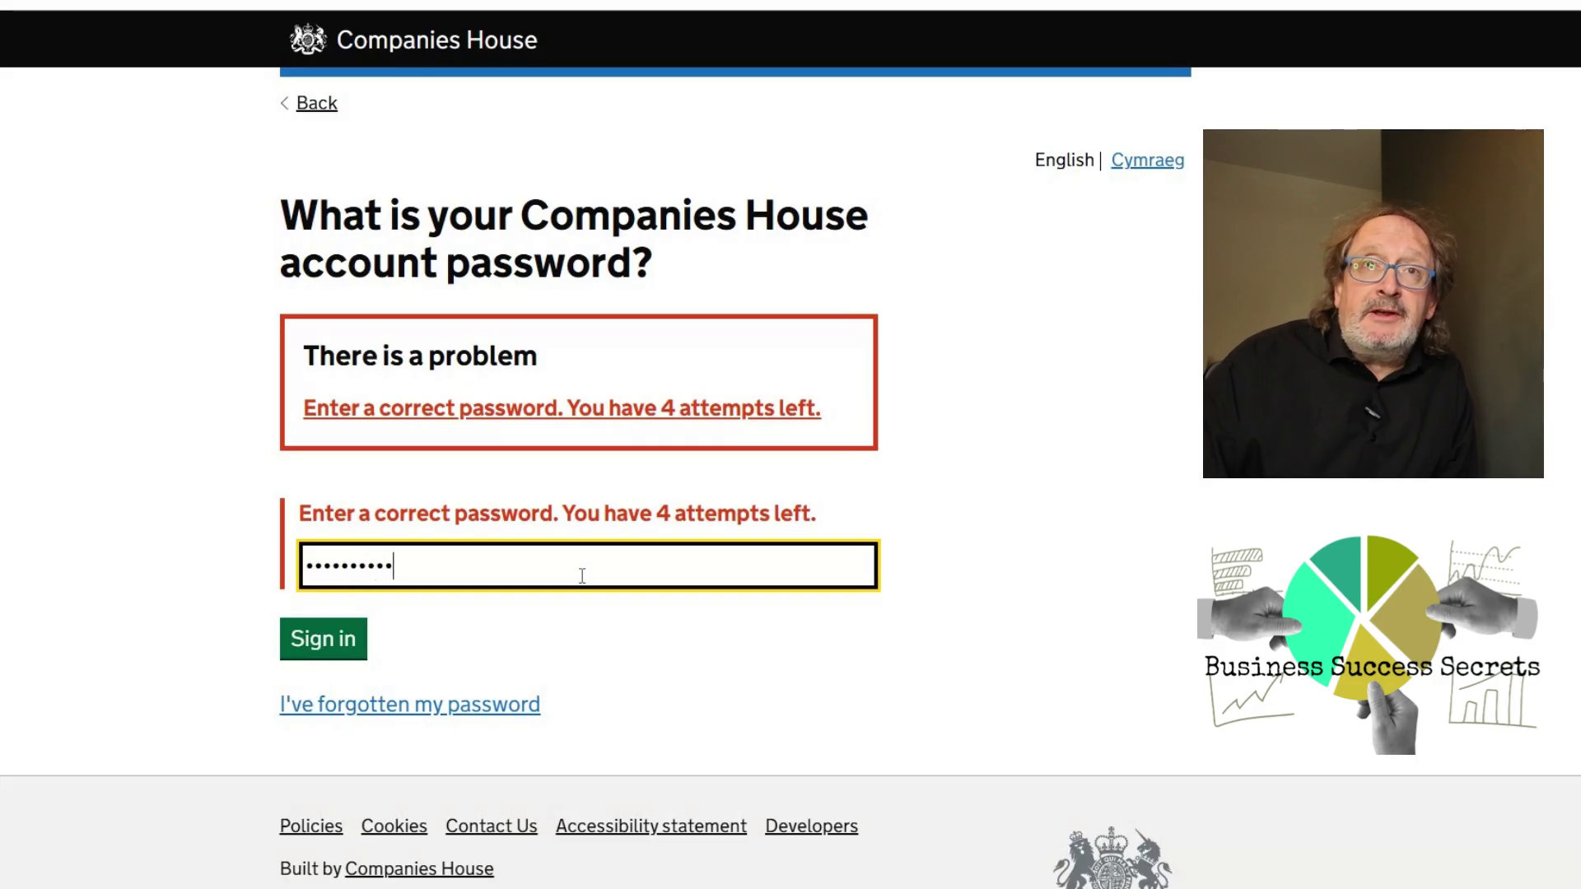
text(••)
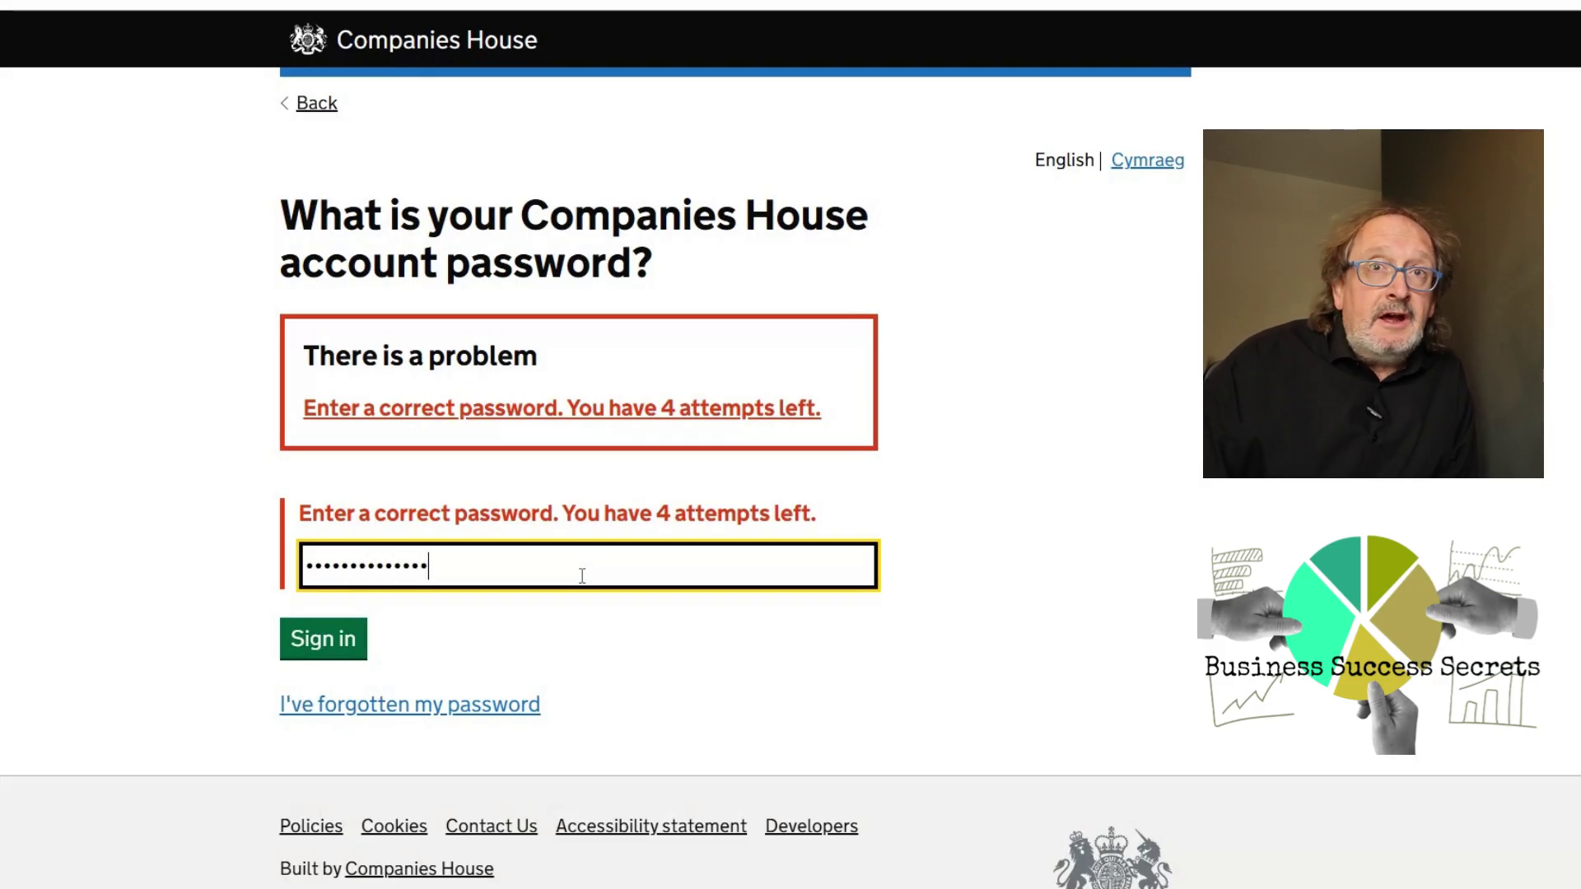
click(330, 651)
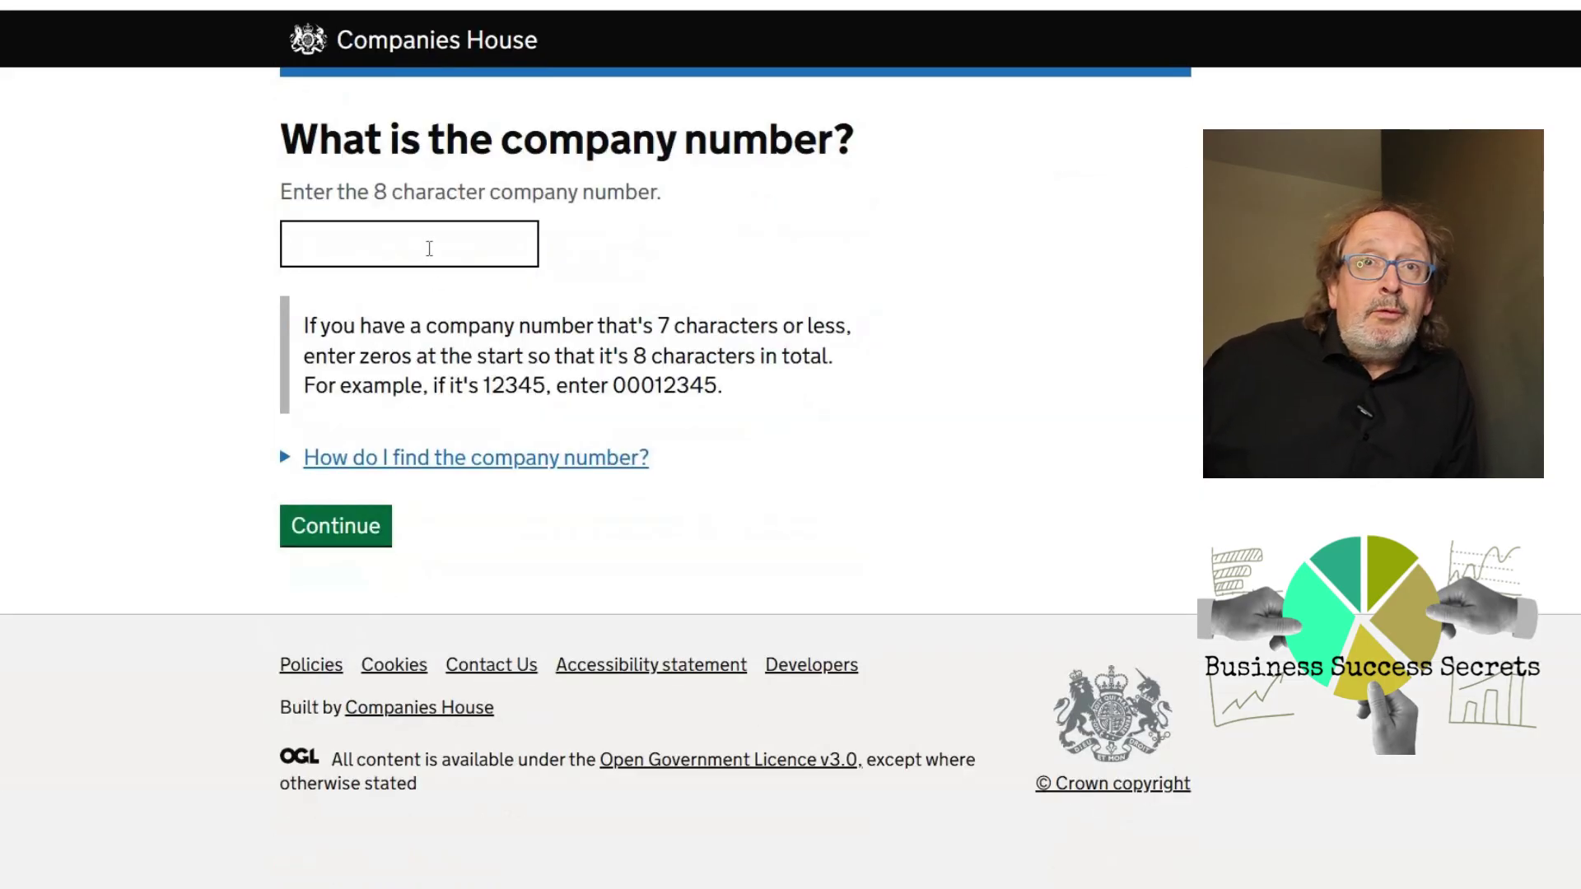
- Enter the 8-character company number and continue to the company details
click(429, 247)
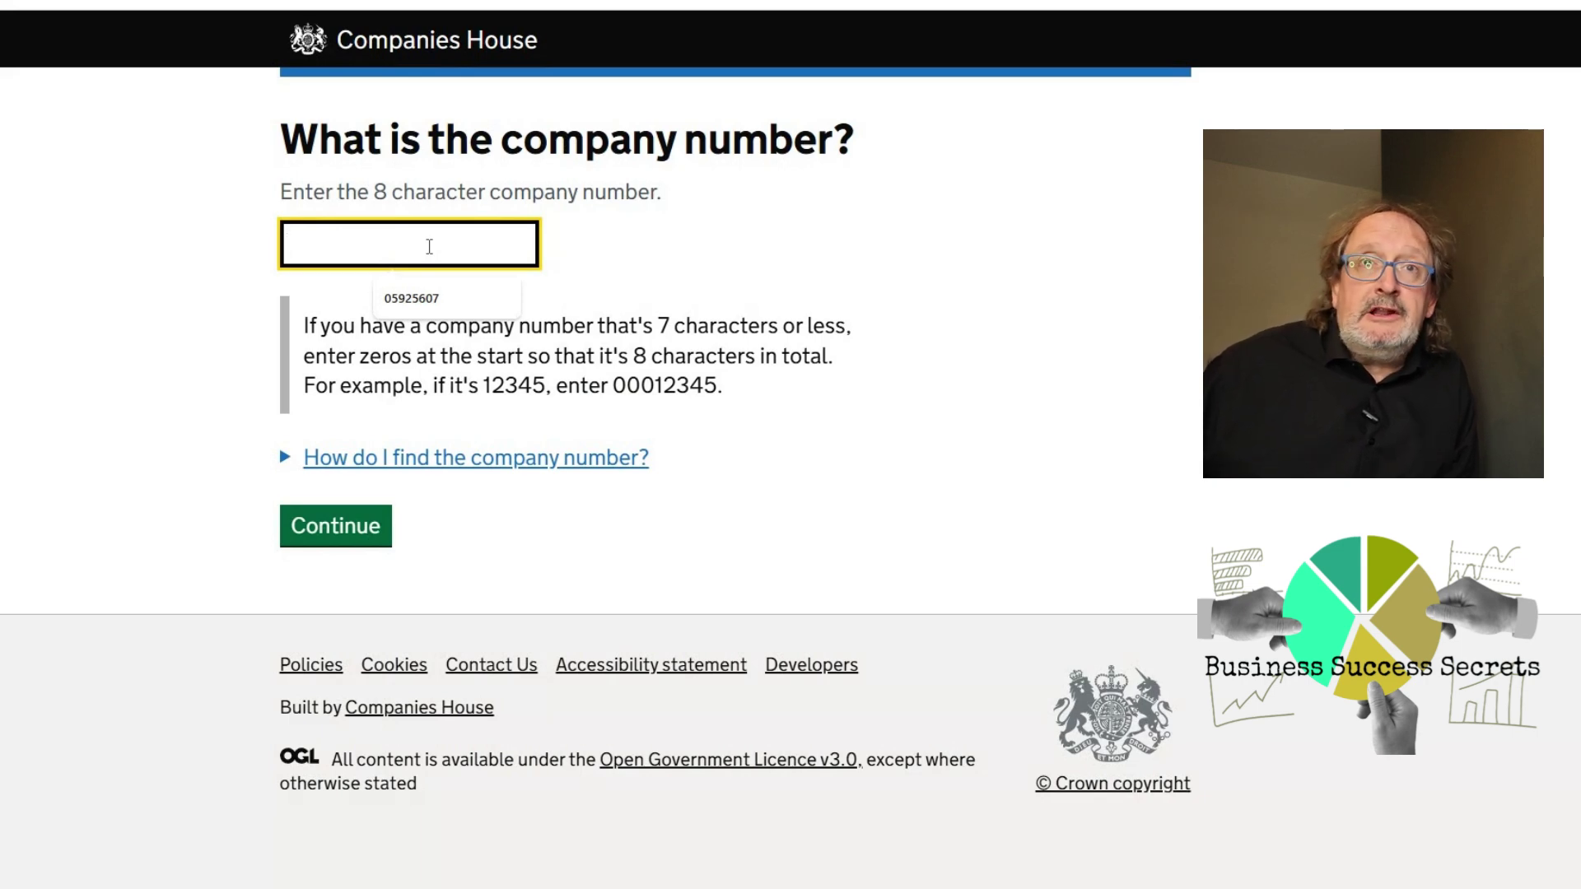
text(05)
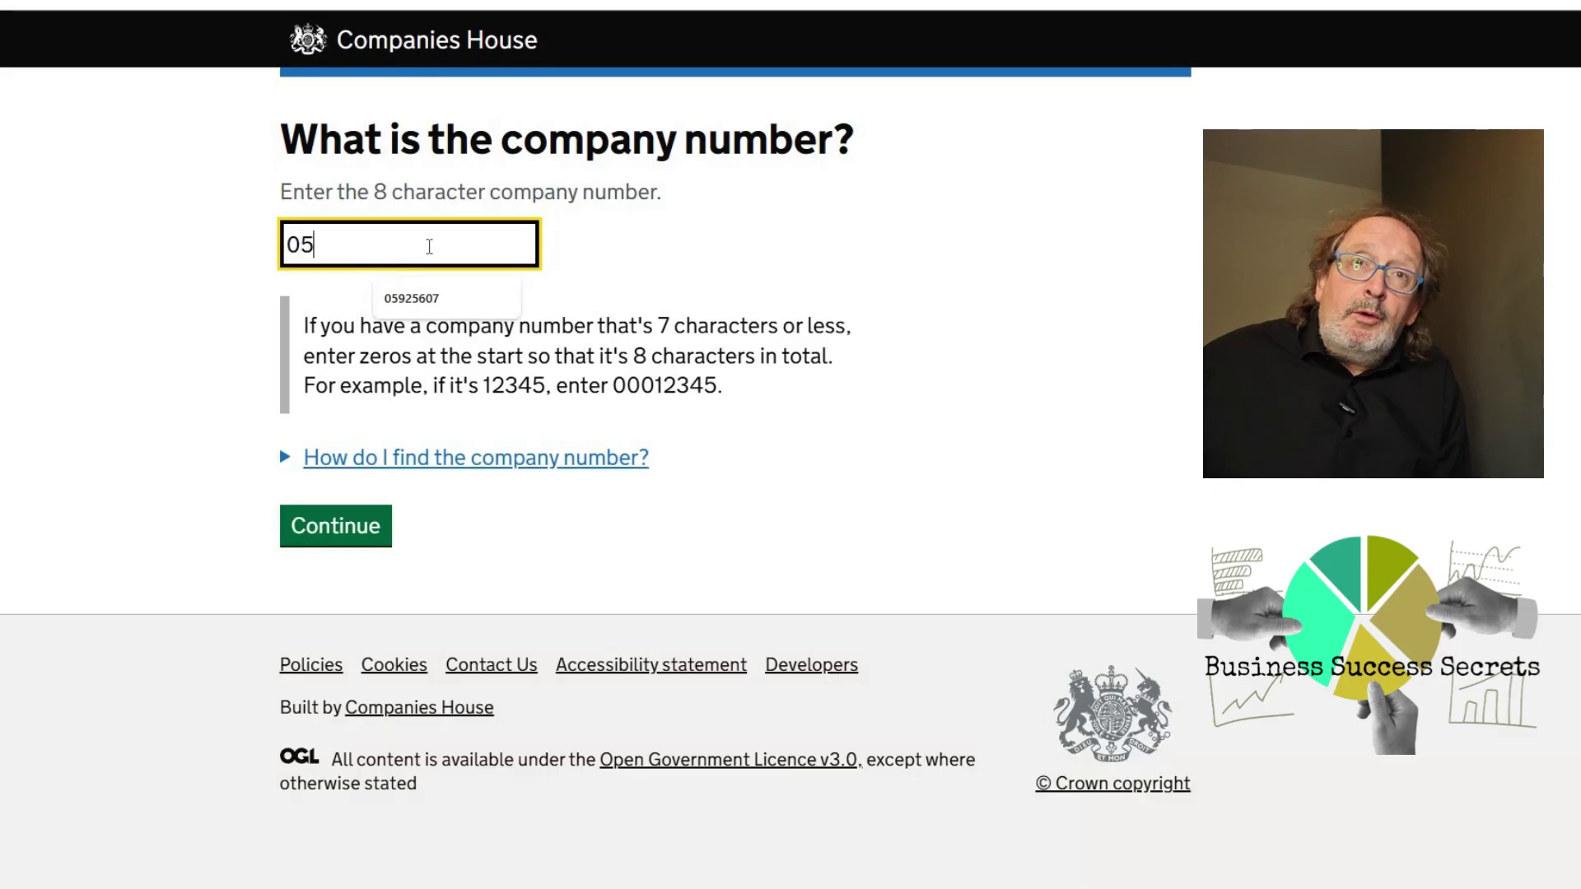
text(925)
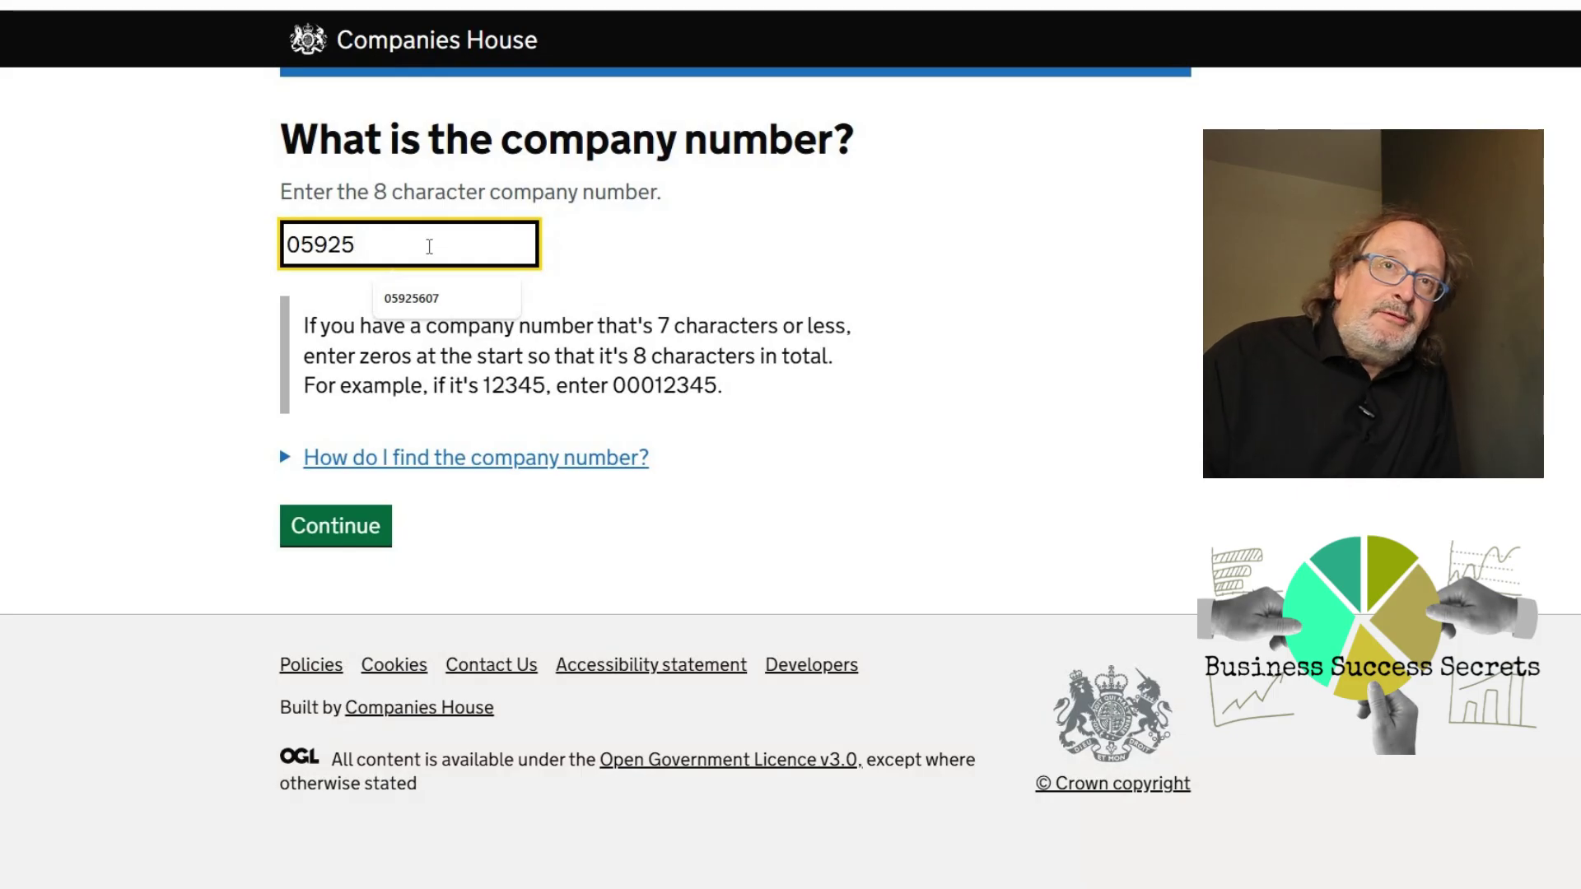
text(607)
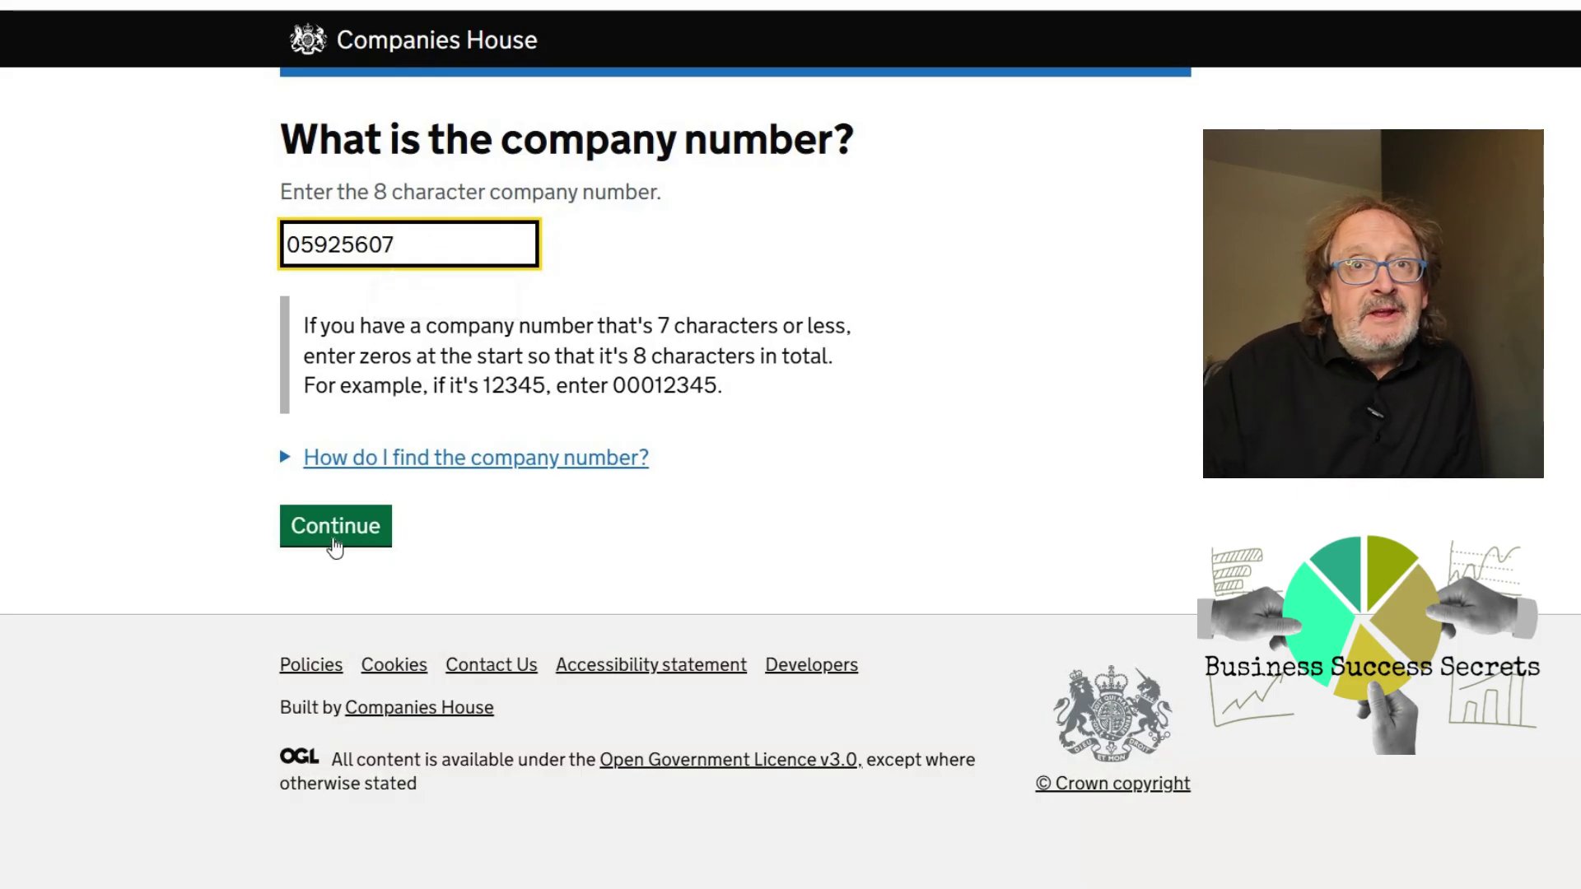
click(333, 539)
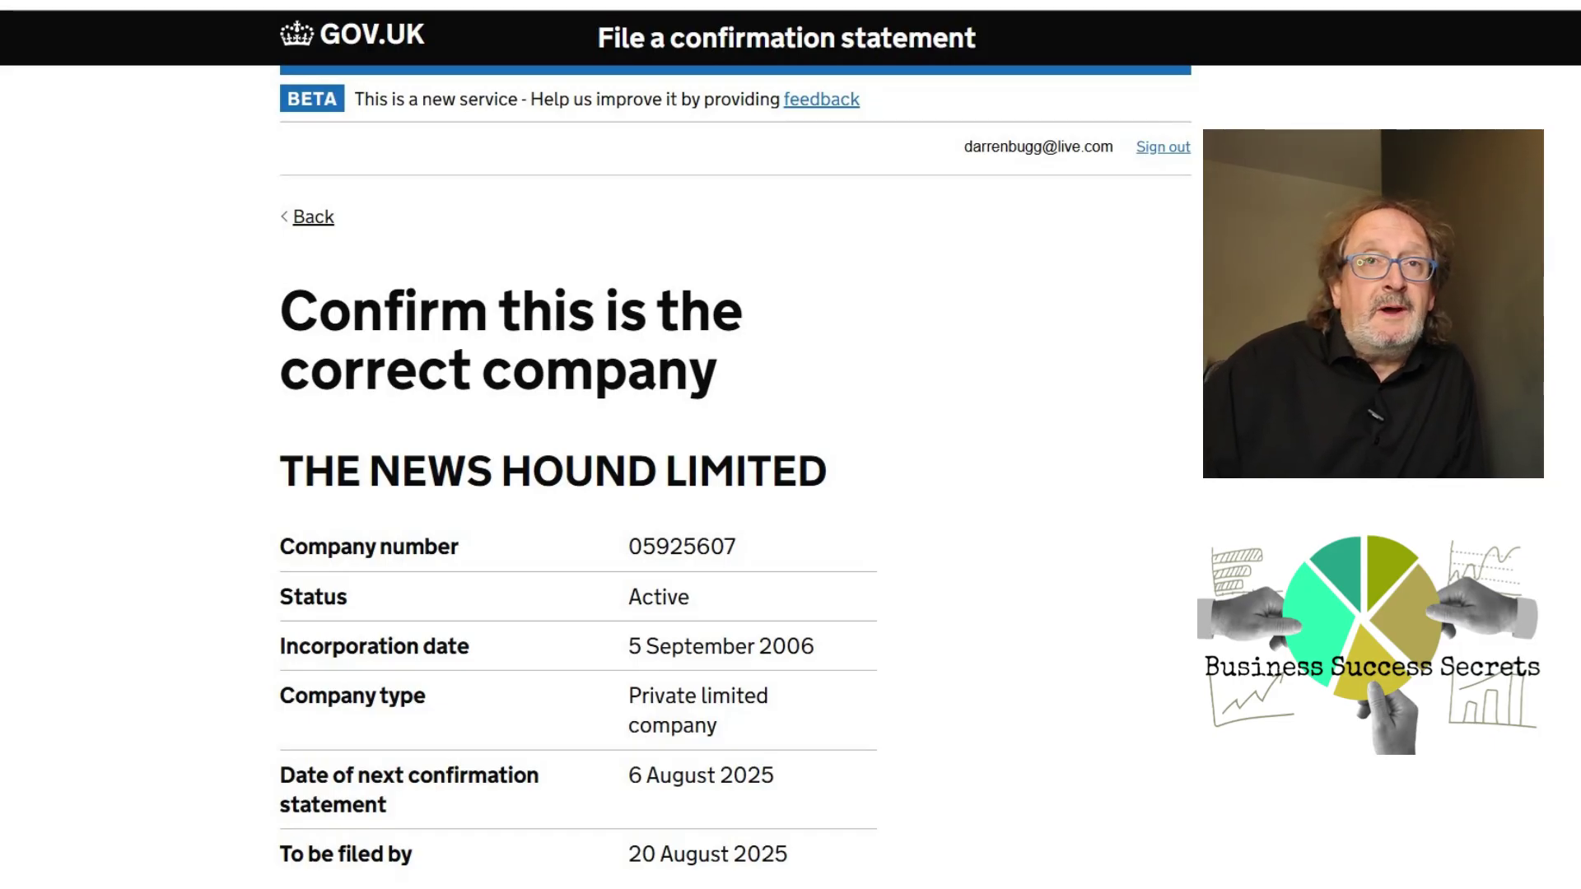
- Review the company details and confirm THE NEWS HOUND LIMITED as the correct company
scroll(671, 705, down, 2)
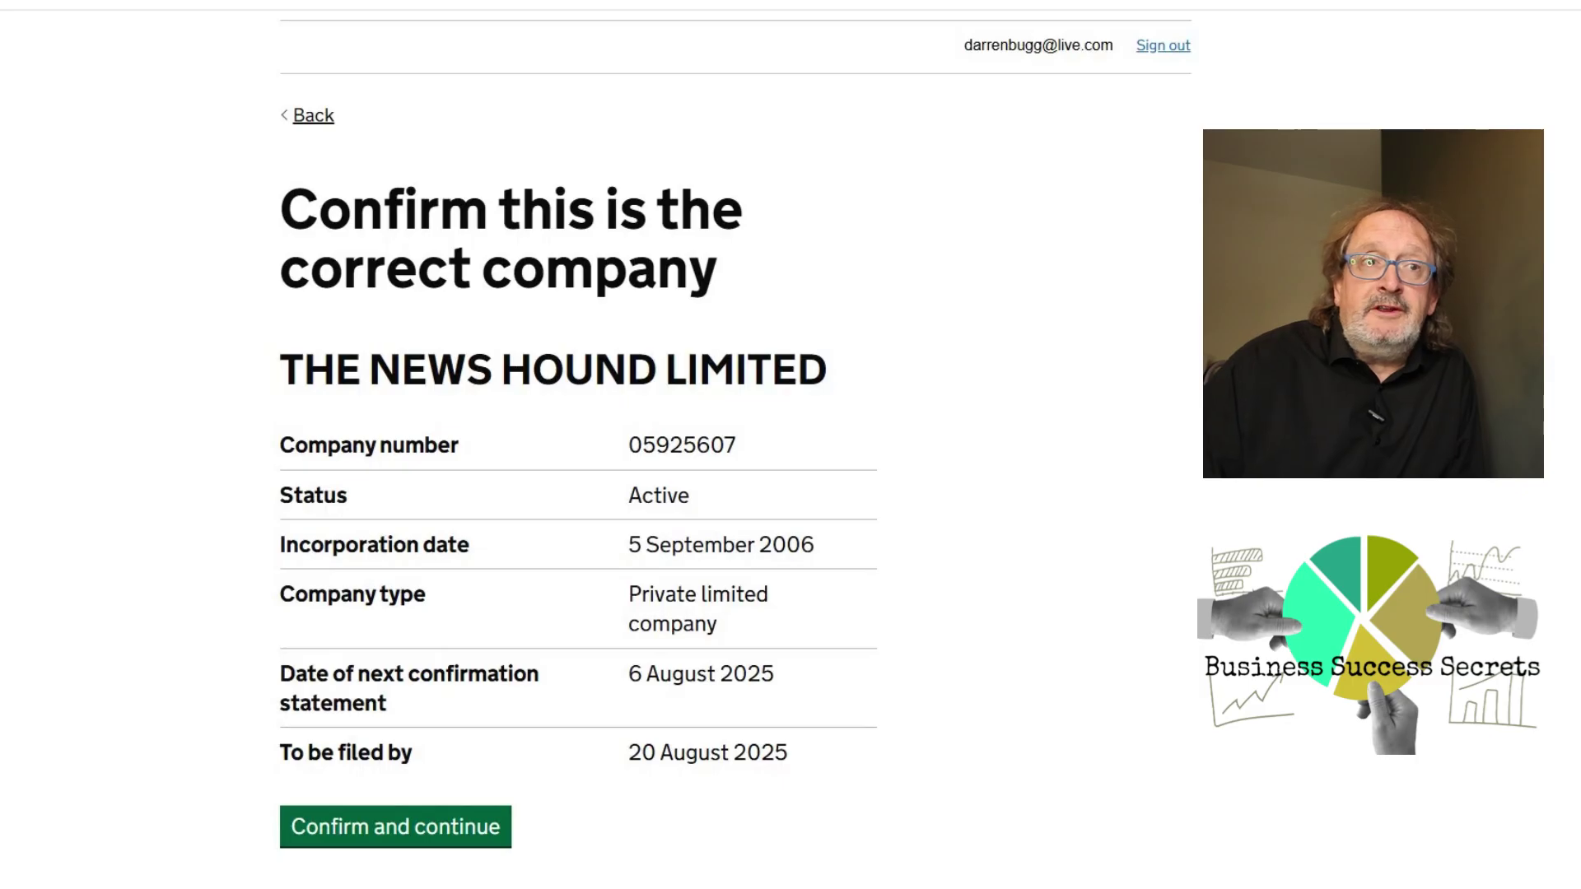
scroll(577, 444, down, 3)
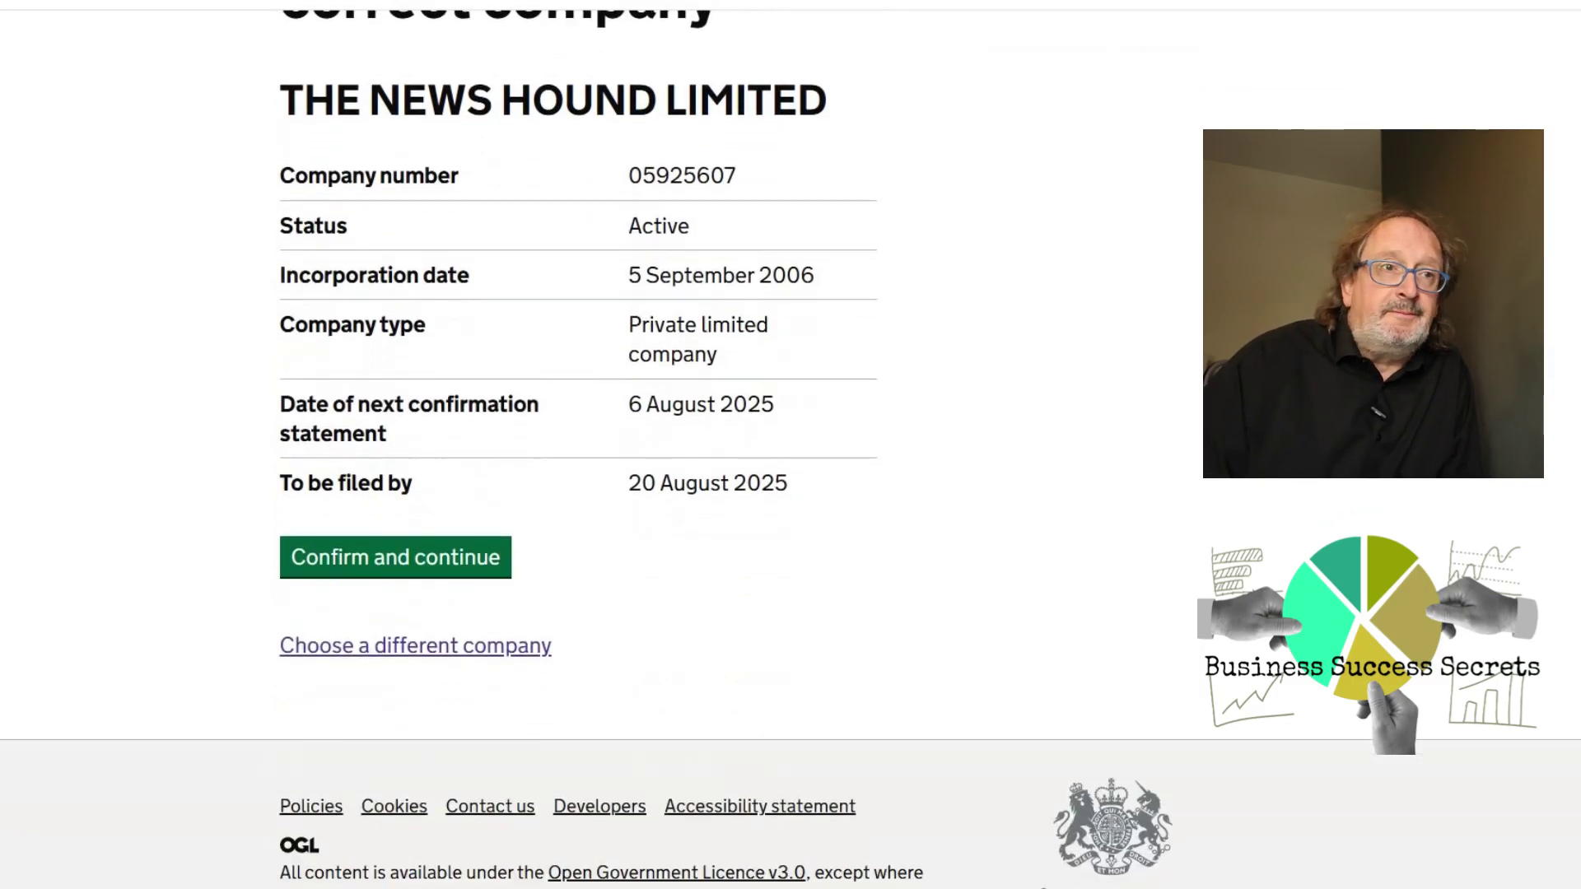
scroll(576, 445, up, 2)
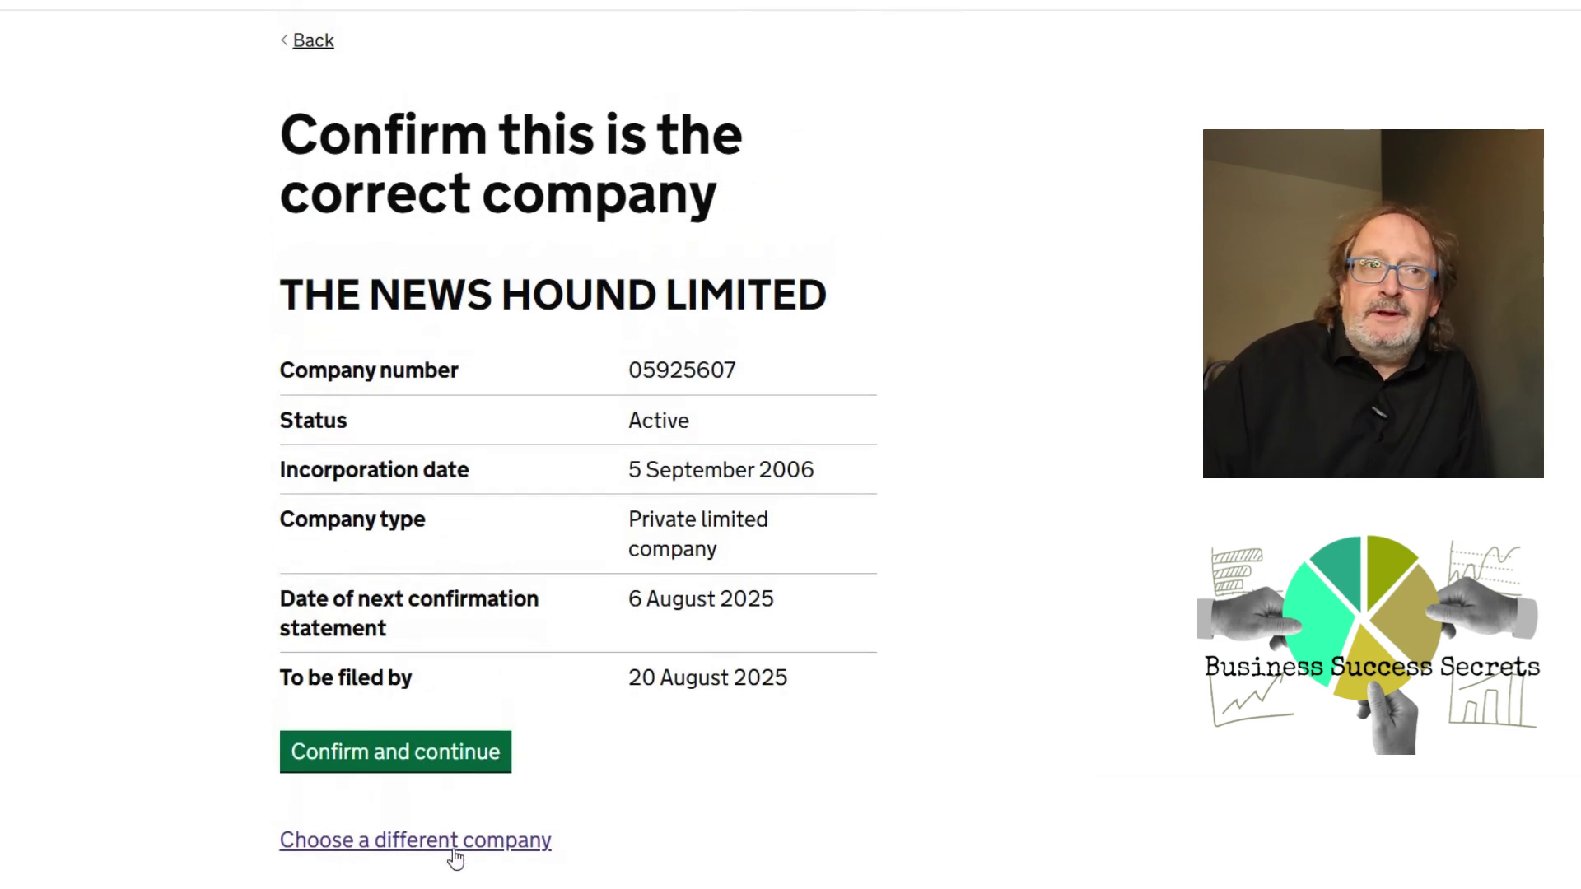
click(365, 749)
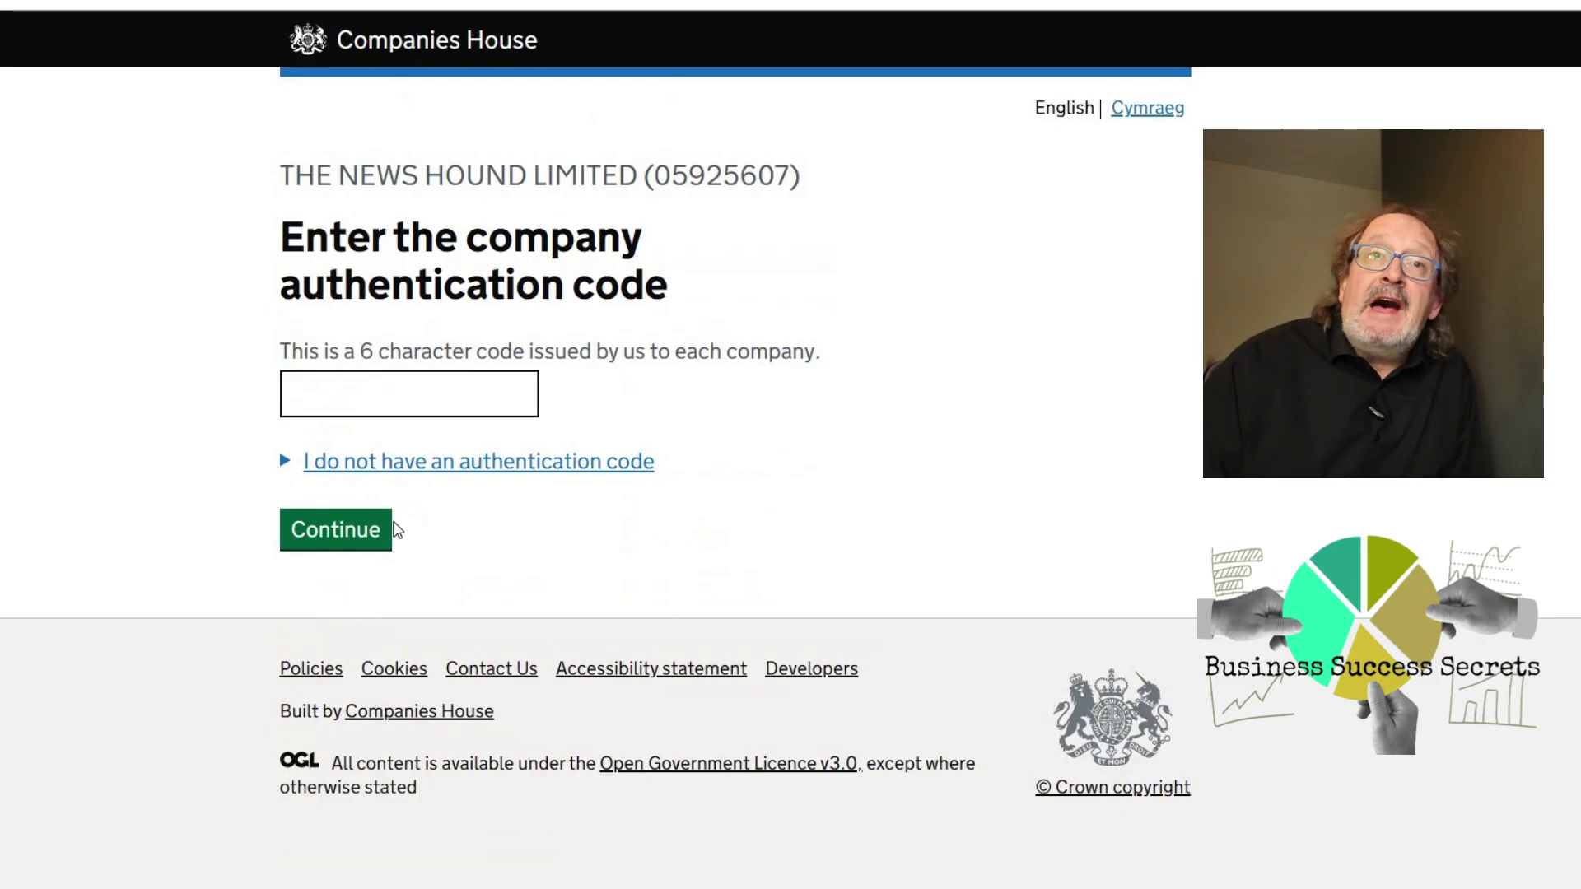
- Enter the 6-character company authentication code and submit it
click(411, 398)
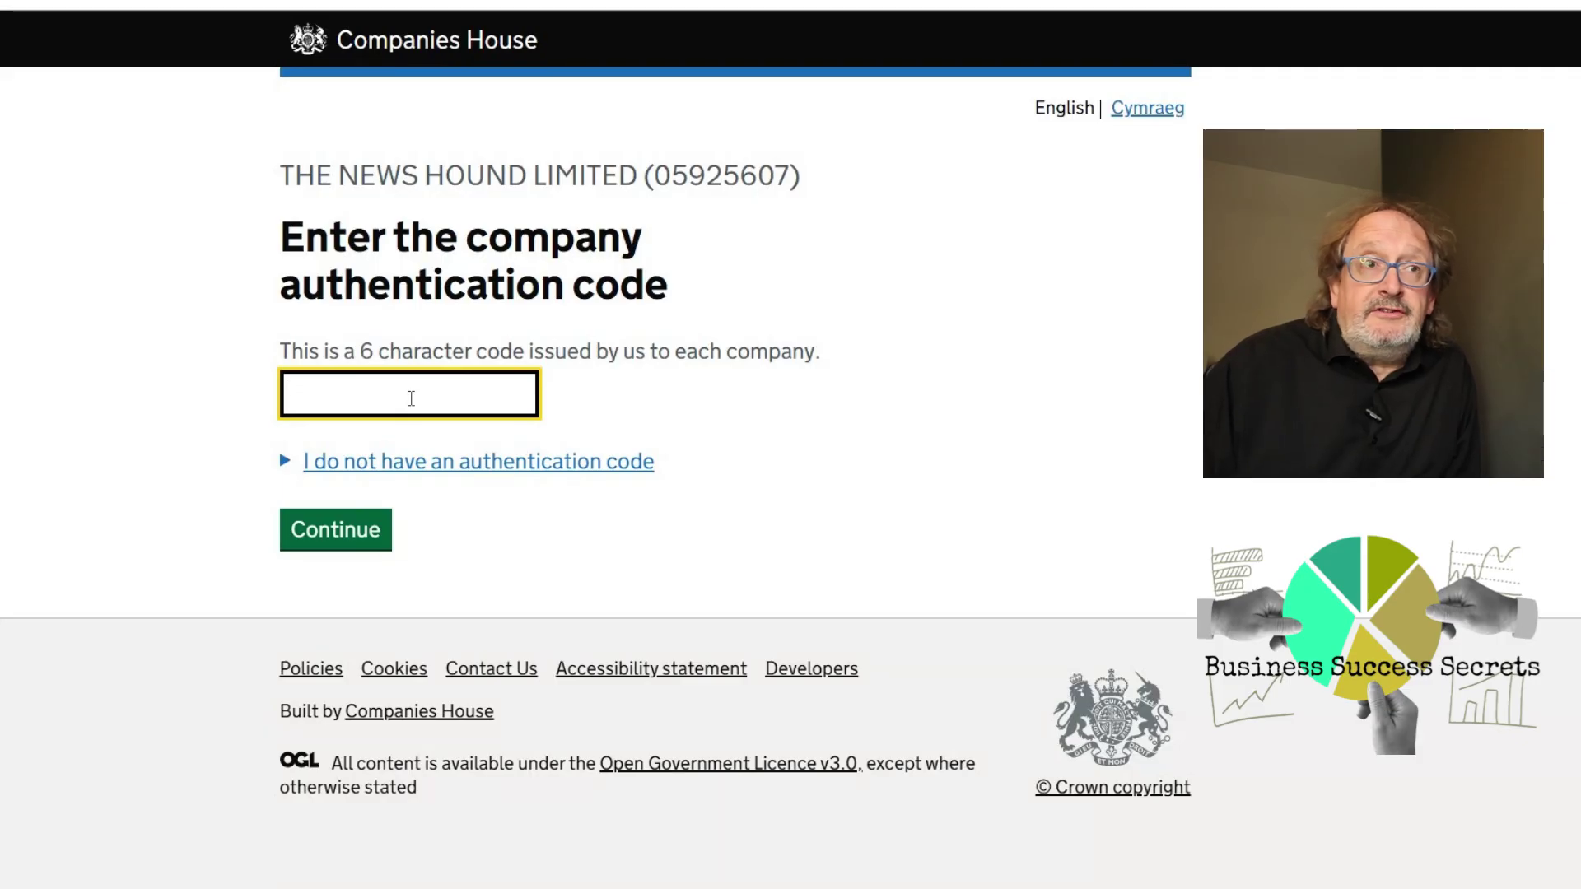
text(•••)
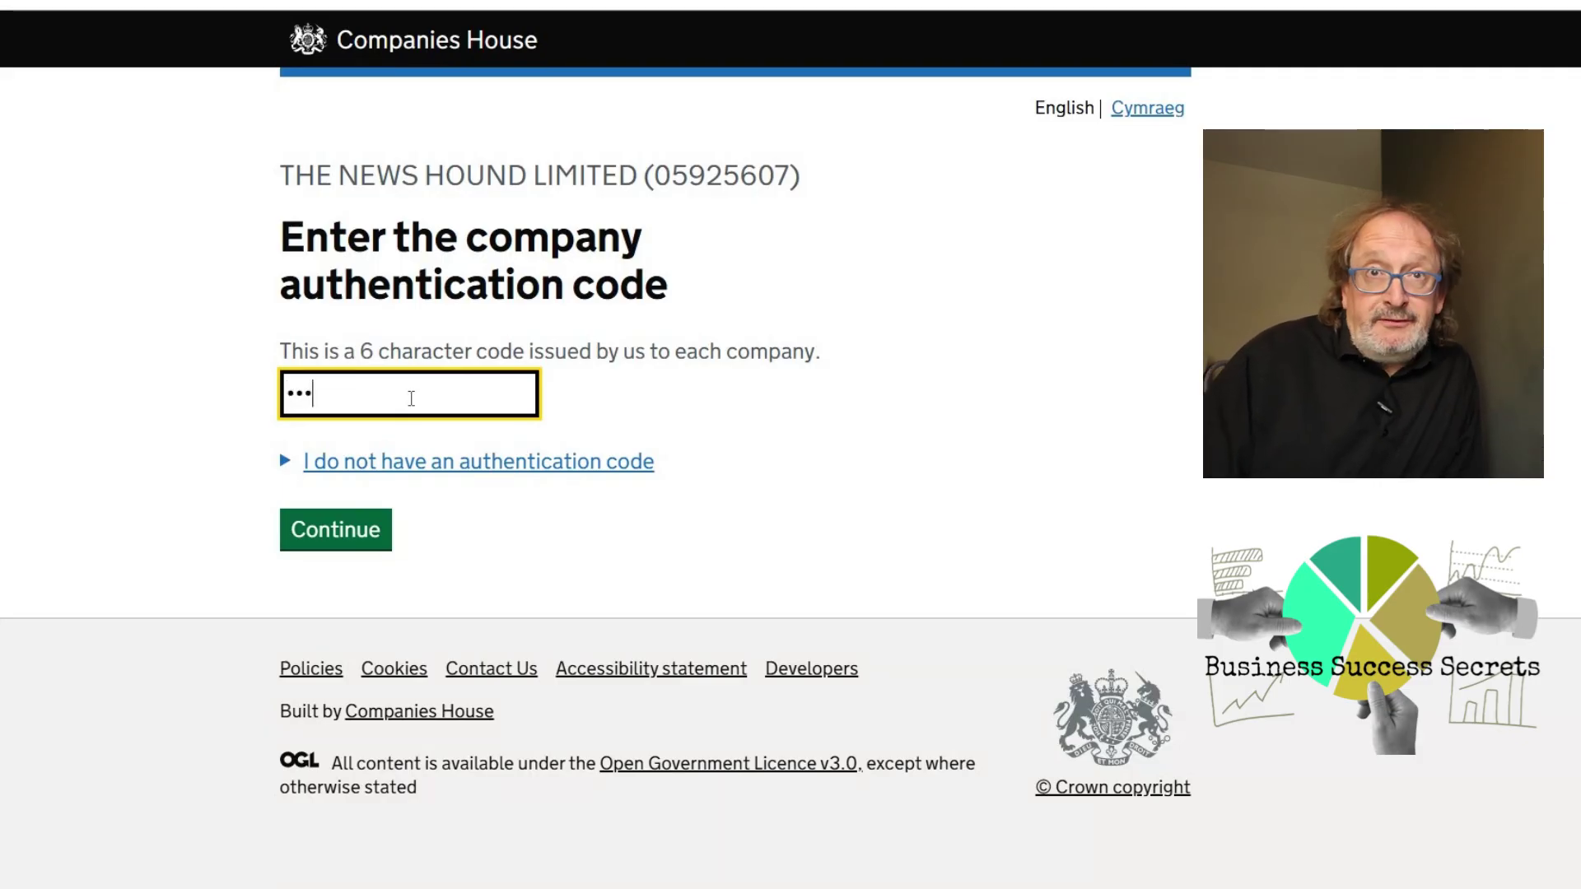
text(•••)
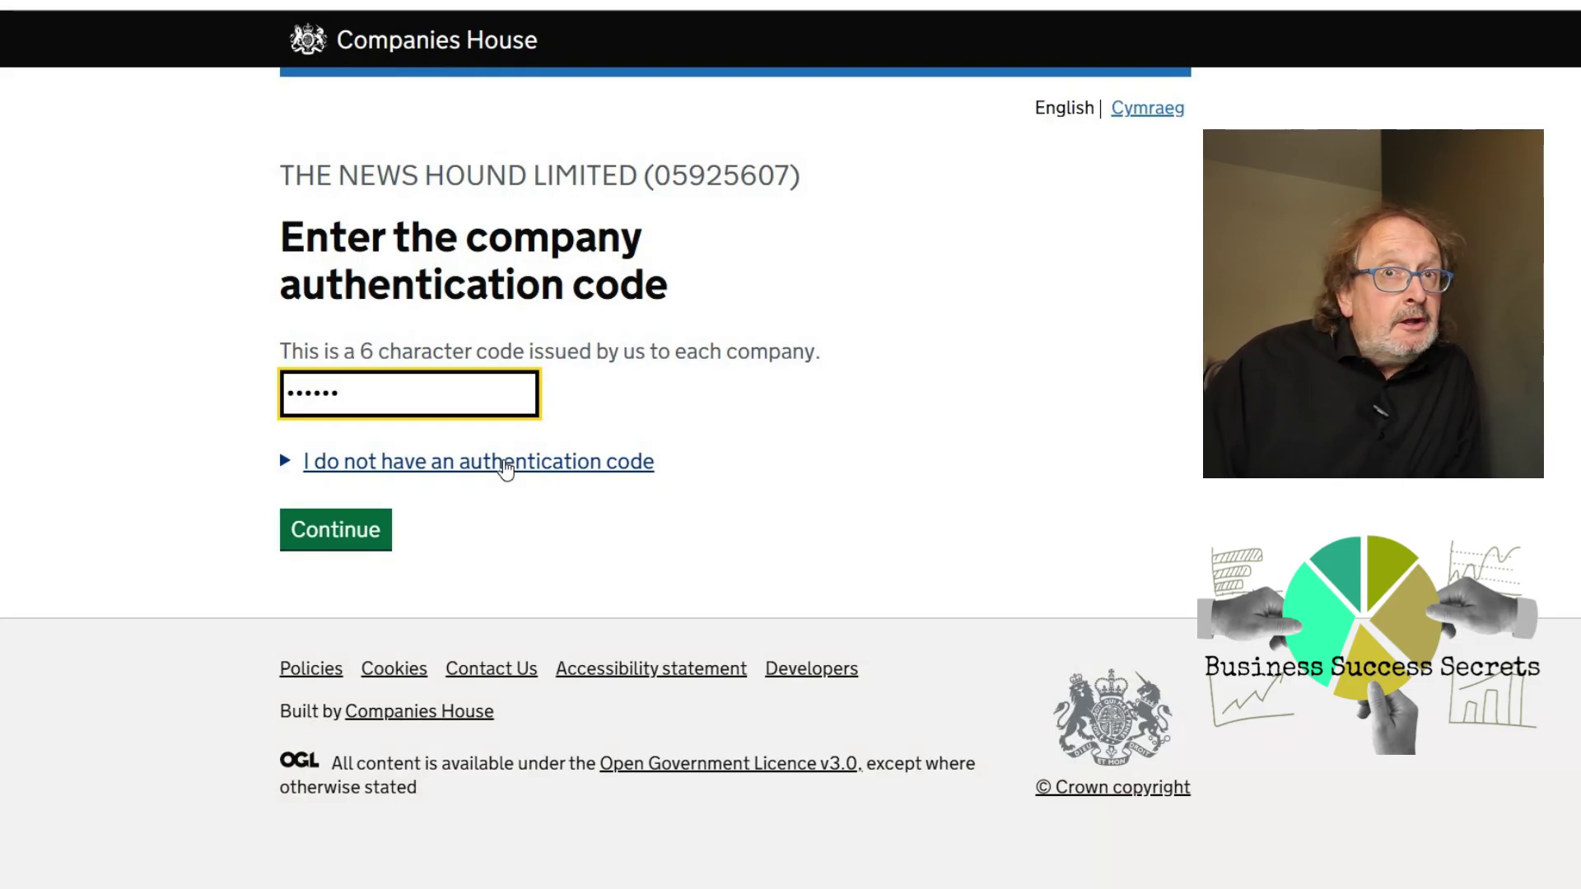
click(320, 527)
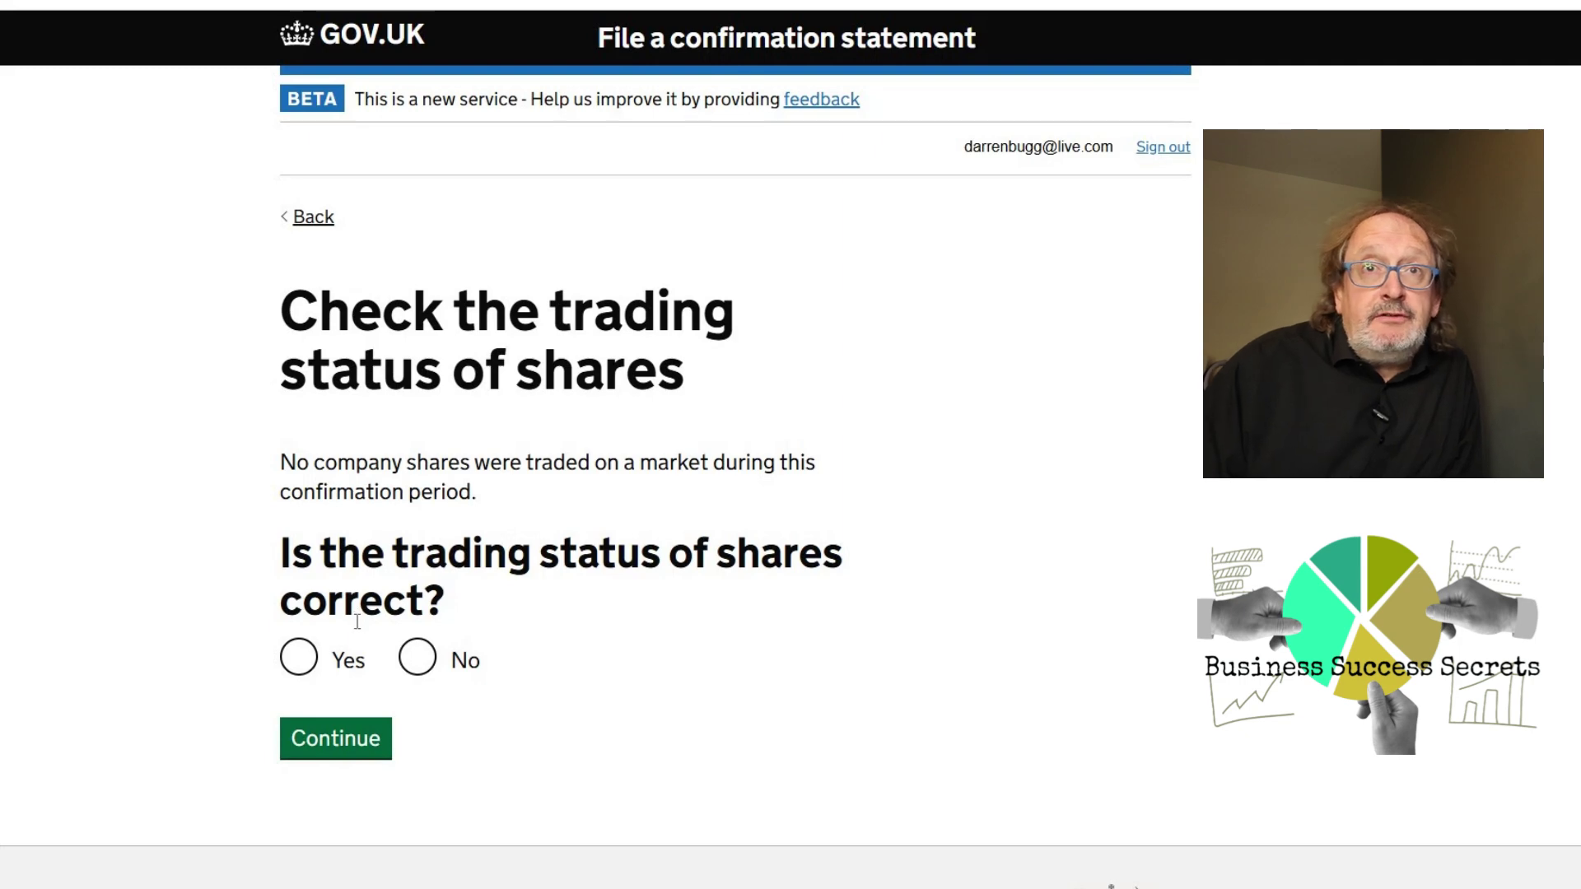
- Answer Yes to confirm that the trading status of shares is correct, and continue to the statement's section list
click(295, 659)
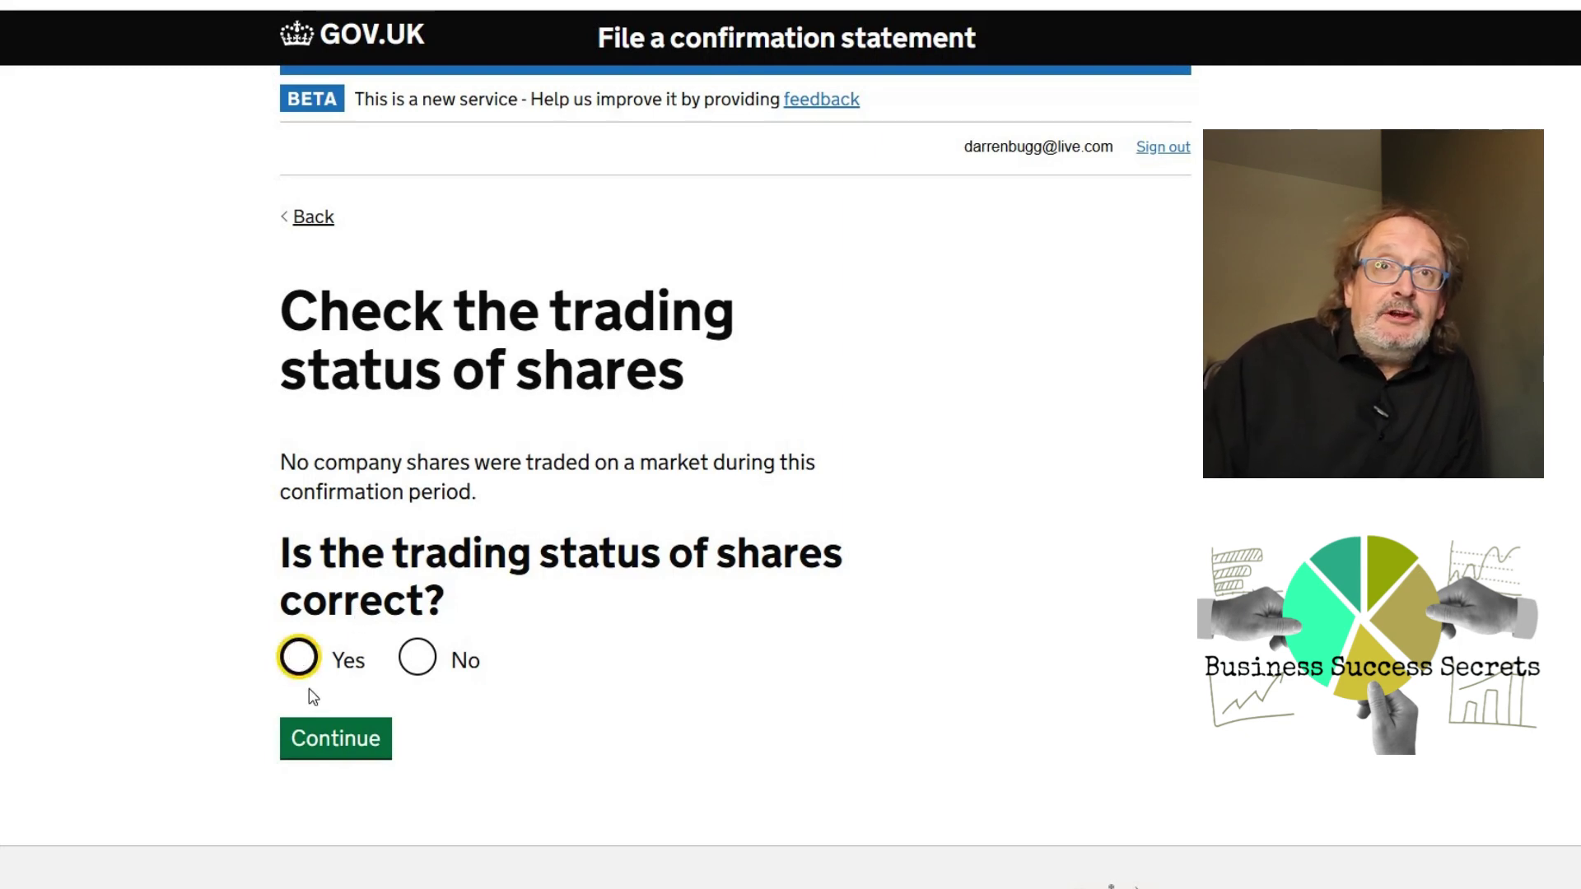
click(332, 745)
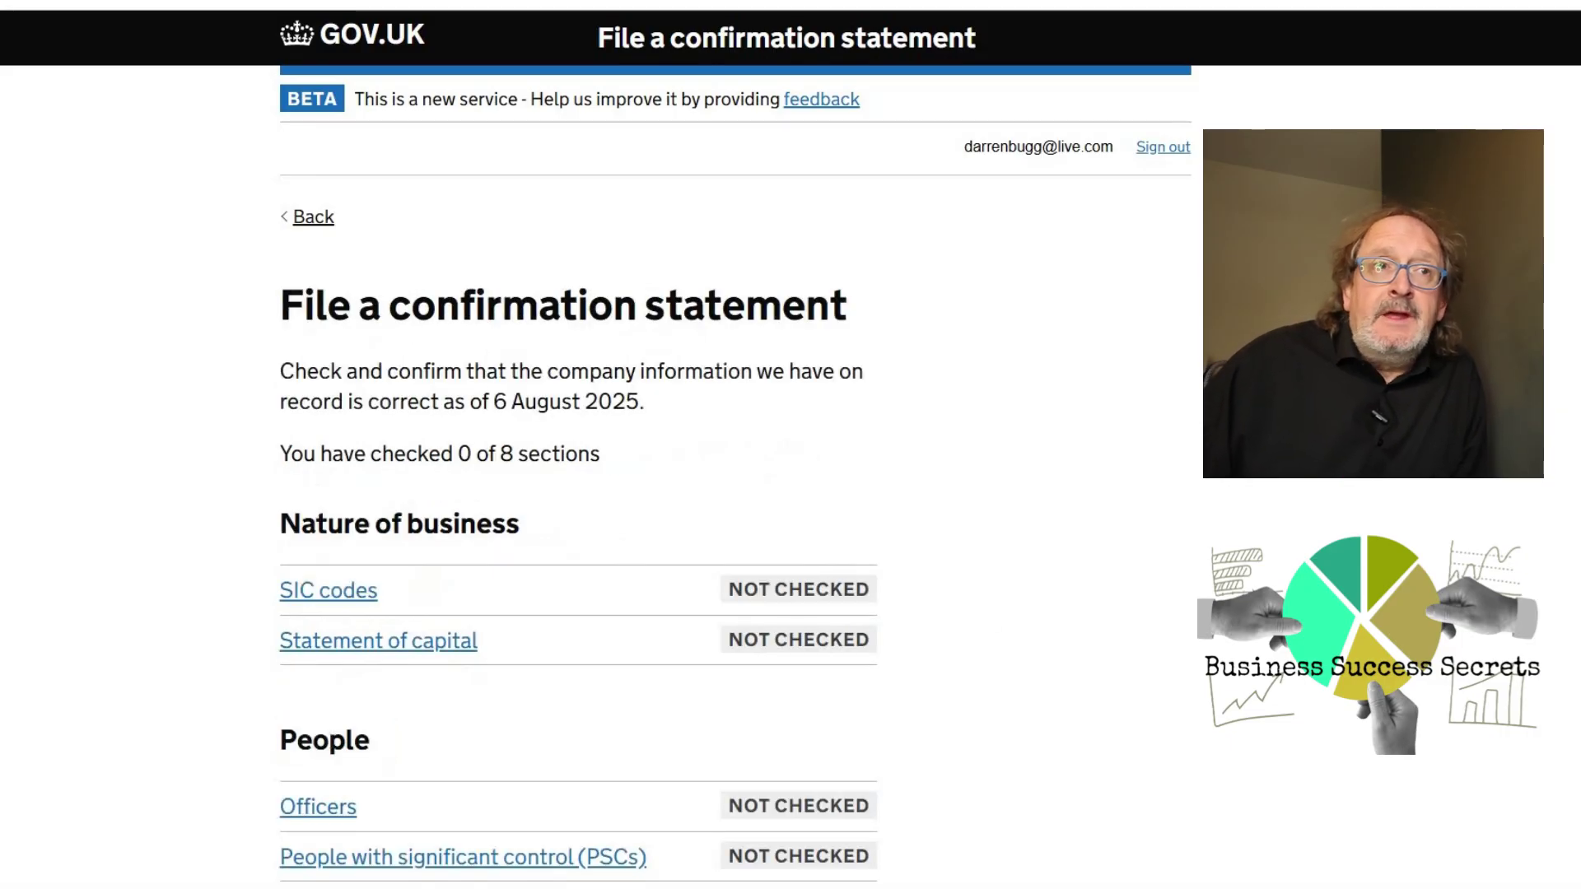
- Look over the statement's sections, review the company's SIC codes, and confirm with Yes that they are correct
scroll(577, 494, down, 2)
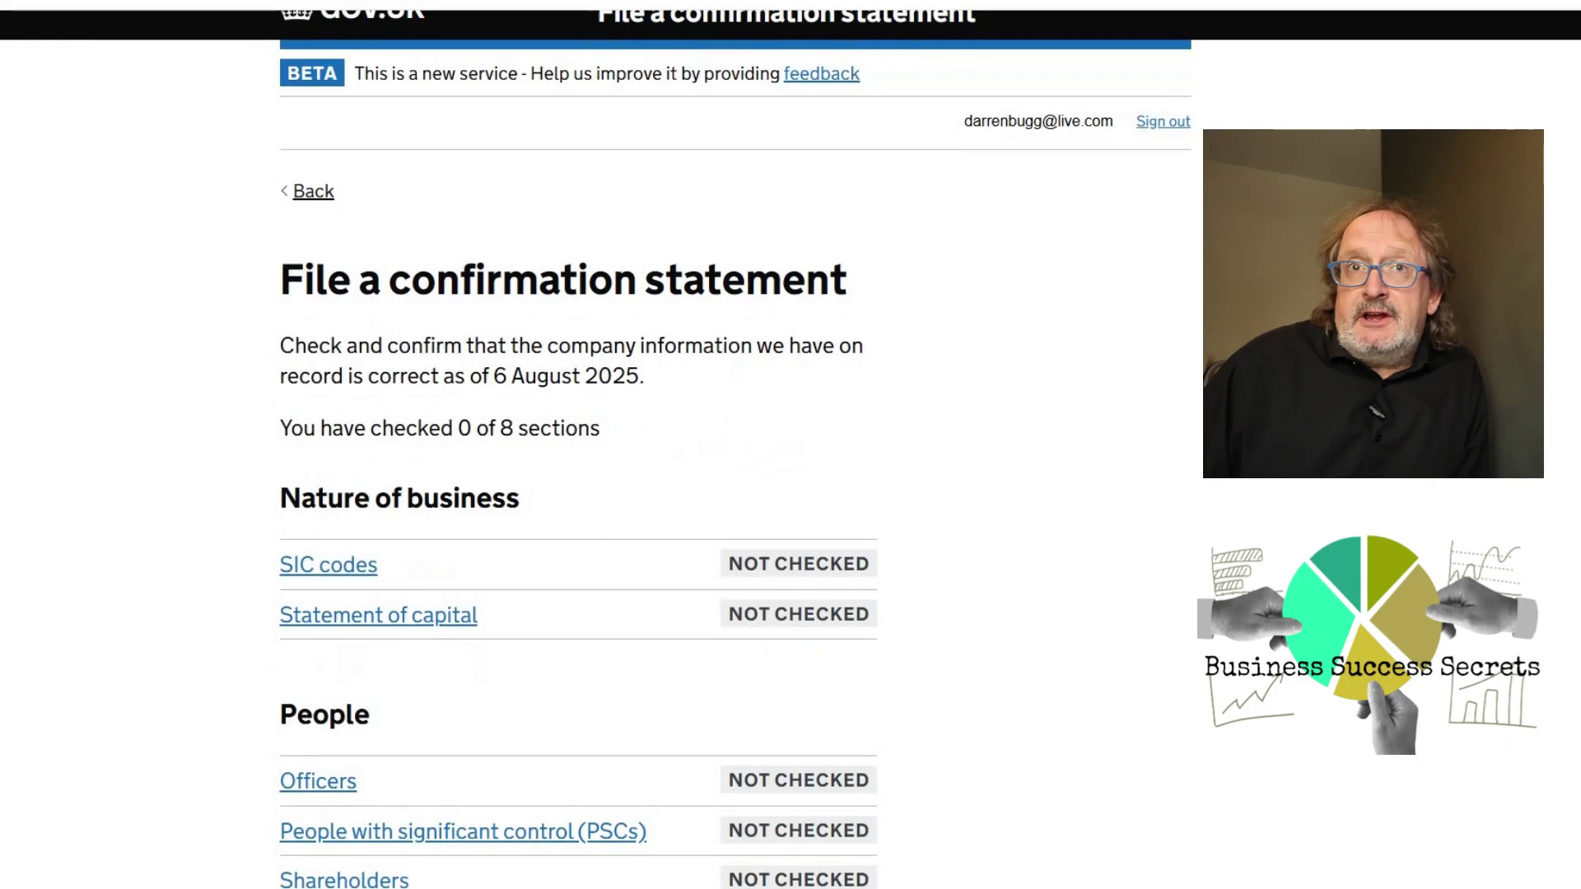
scroll(577, 494, down, 3)
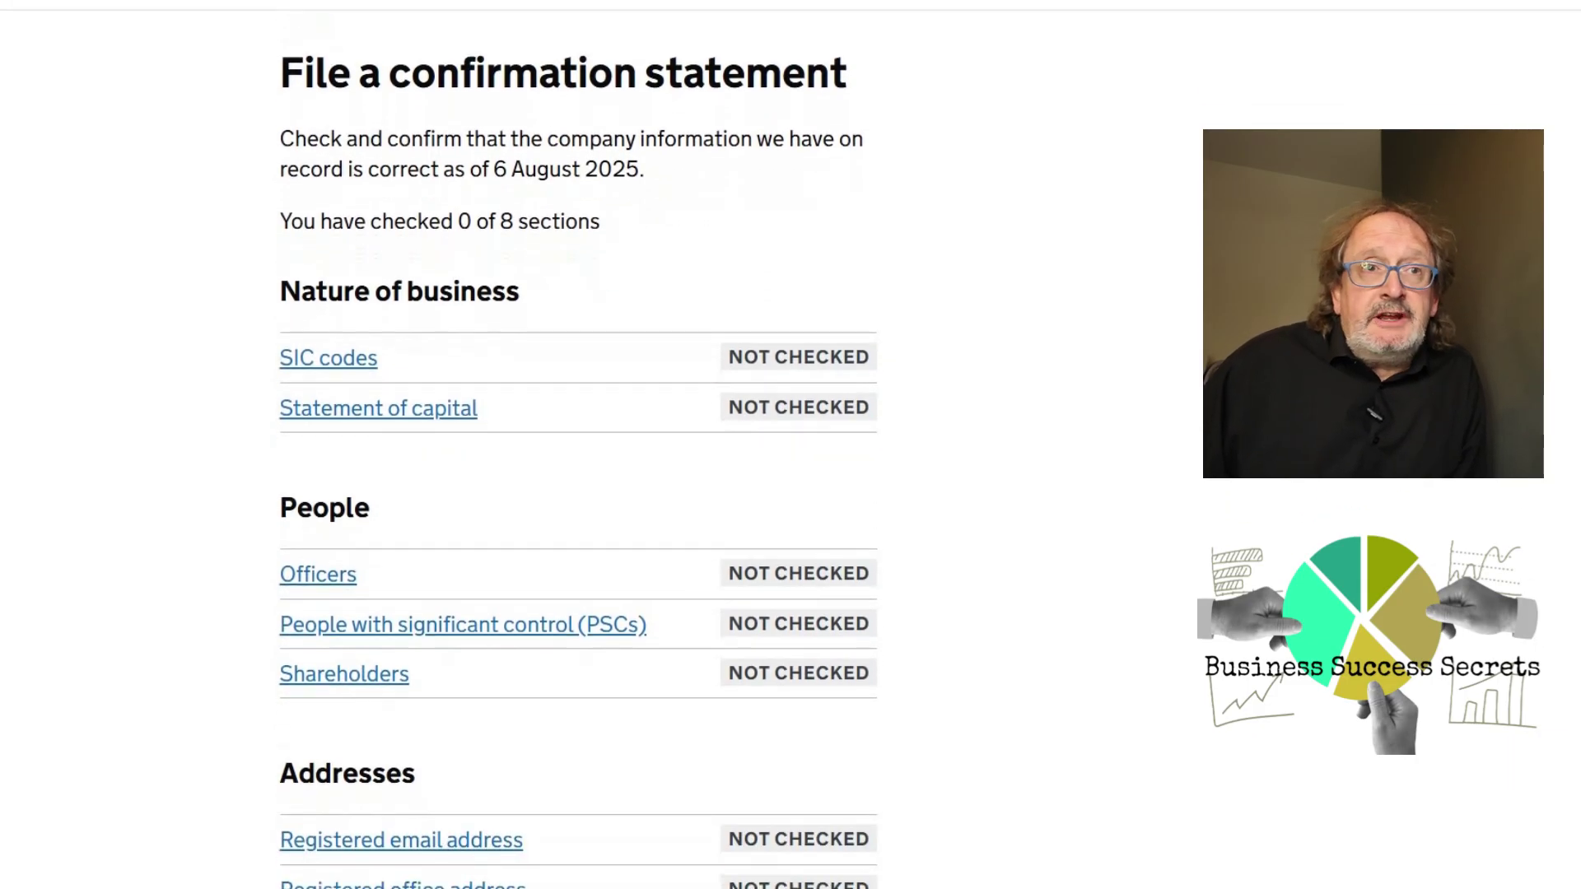
scroll(576, 494, down, 1)
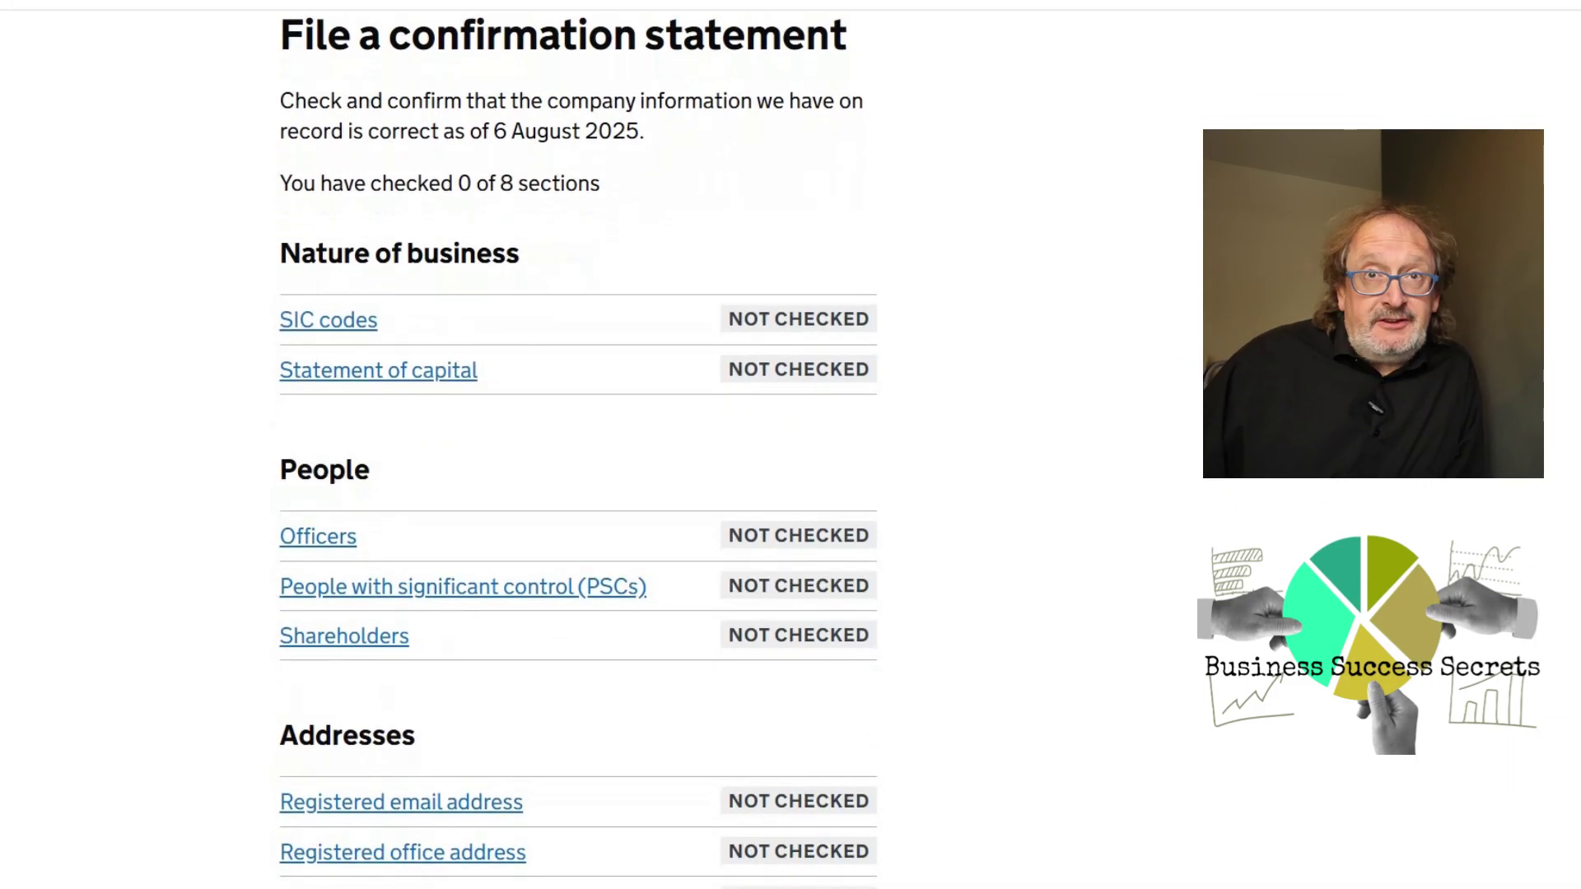
scroll(576, 494, down, 1)
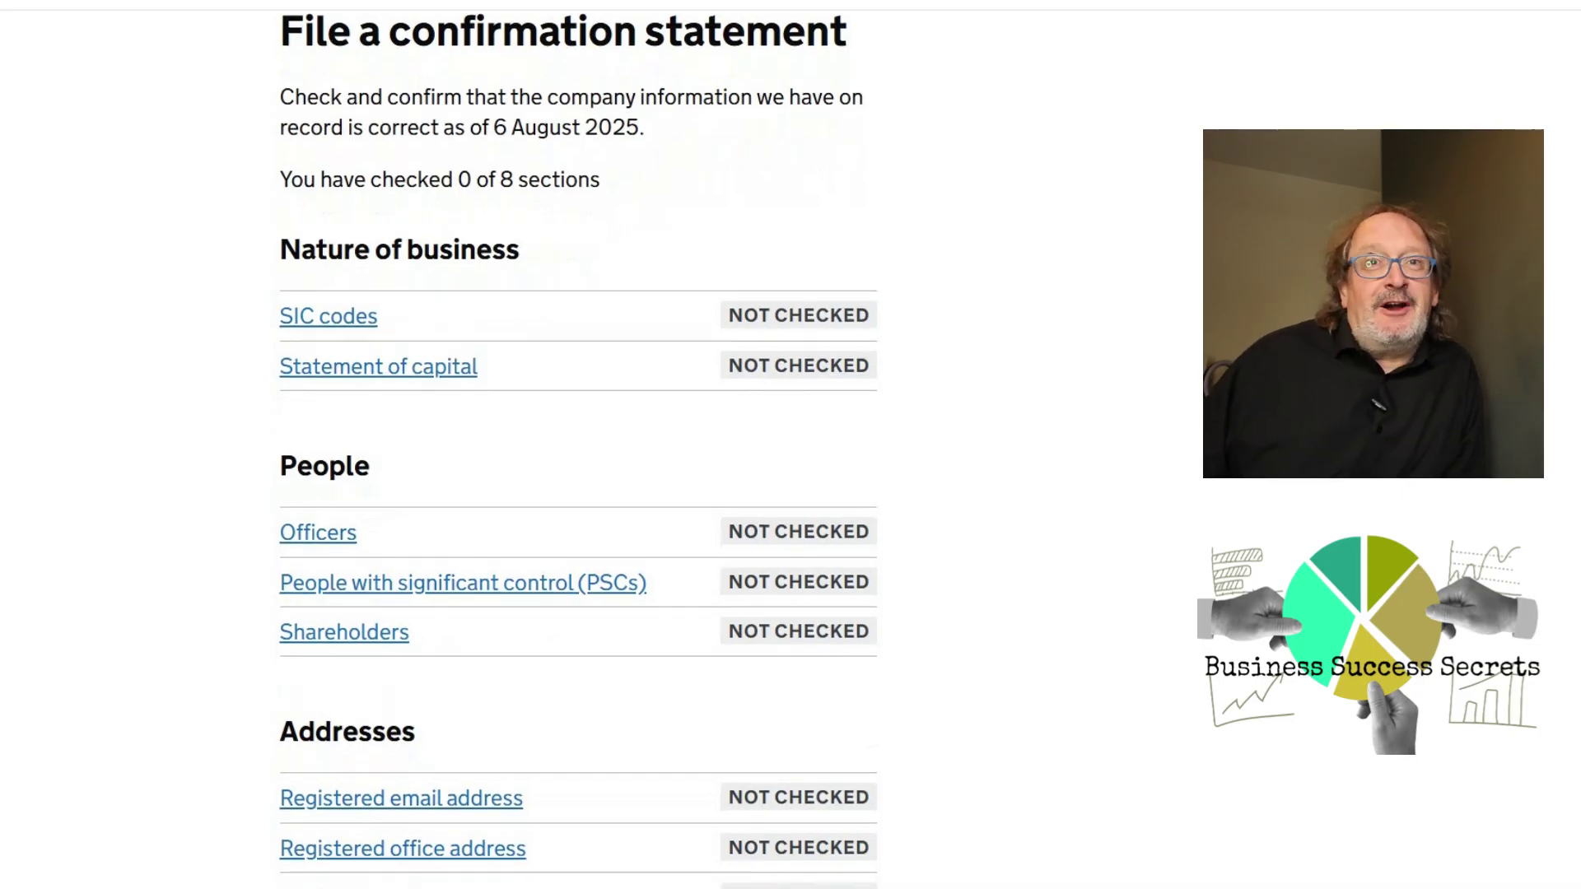
scroll(576, 449, down, 3)
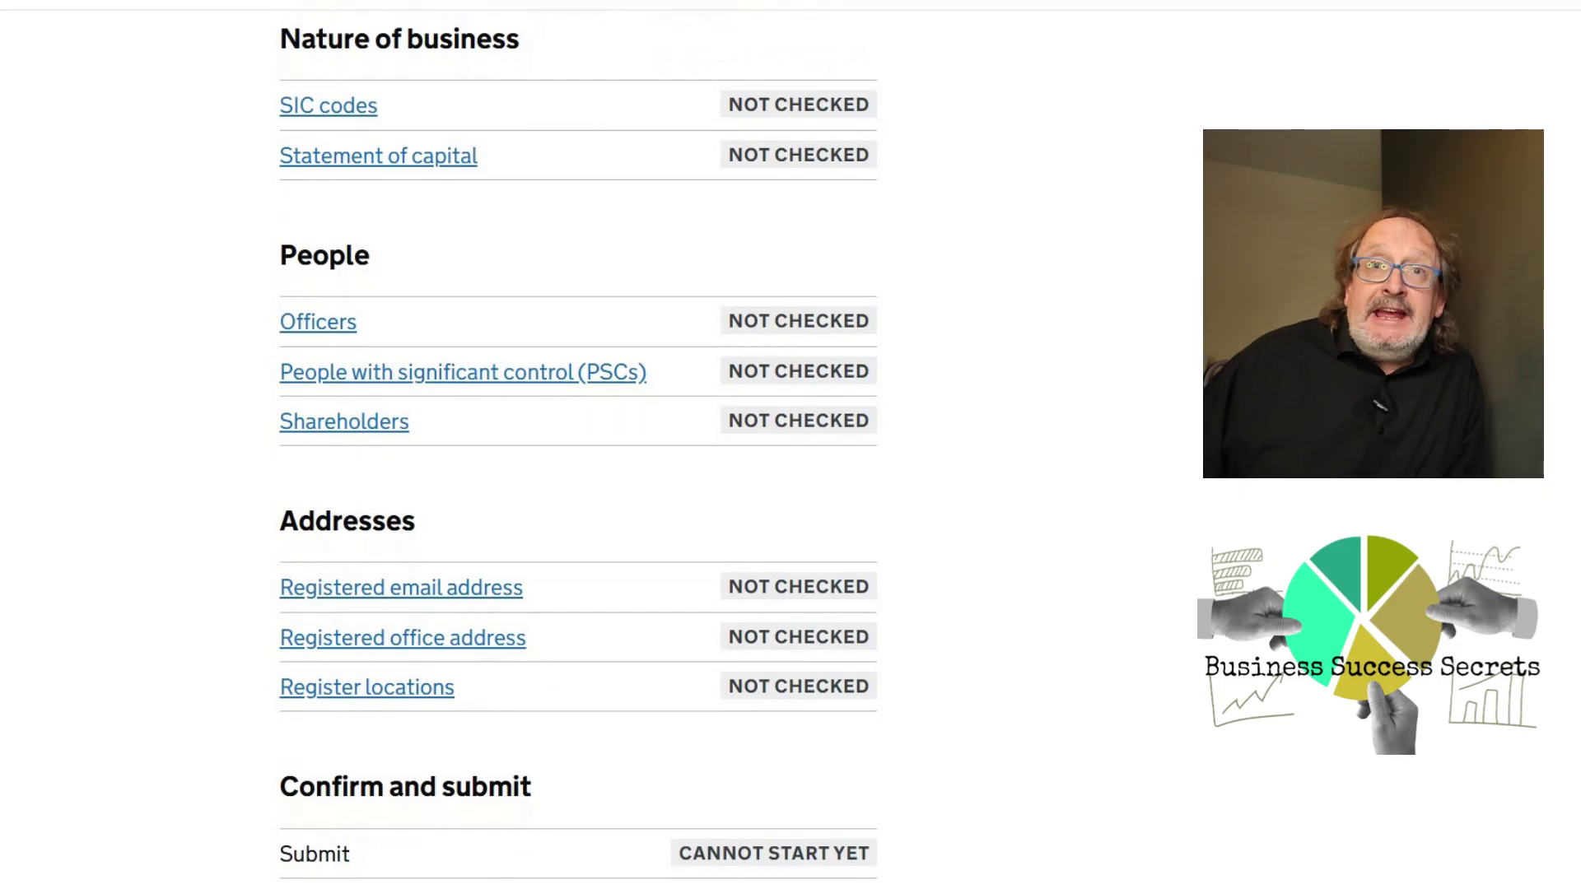
scroll(903, 148, up, 1)
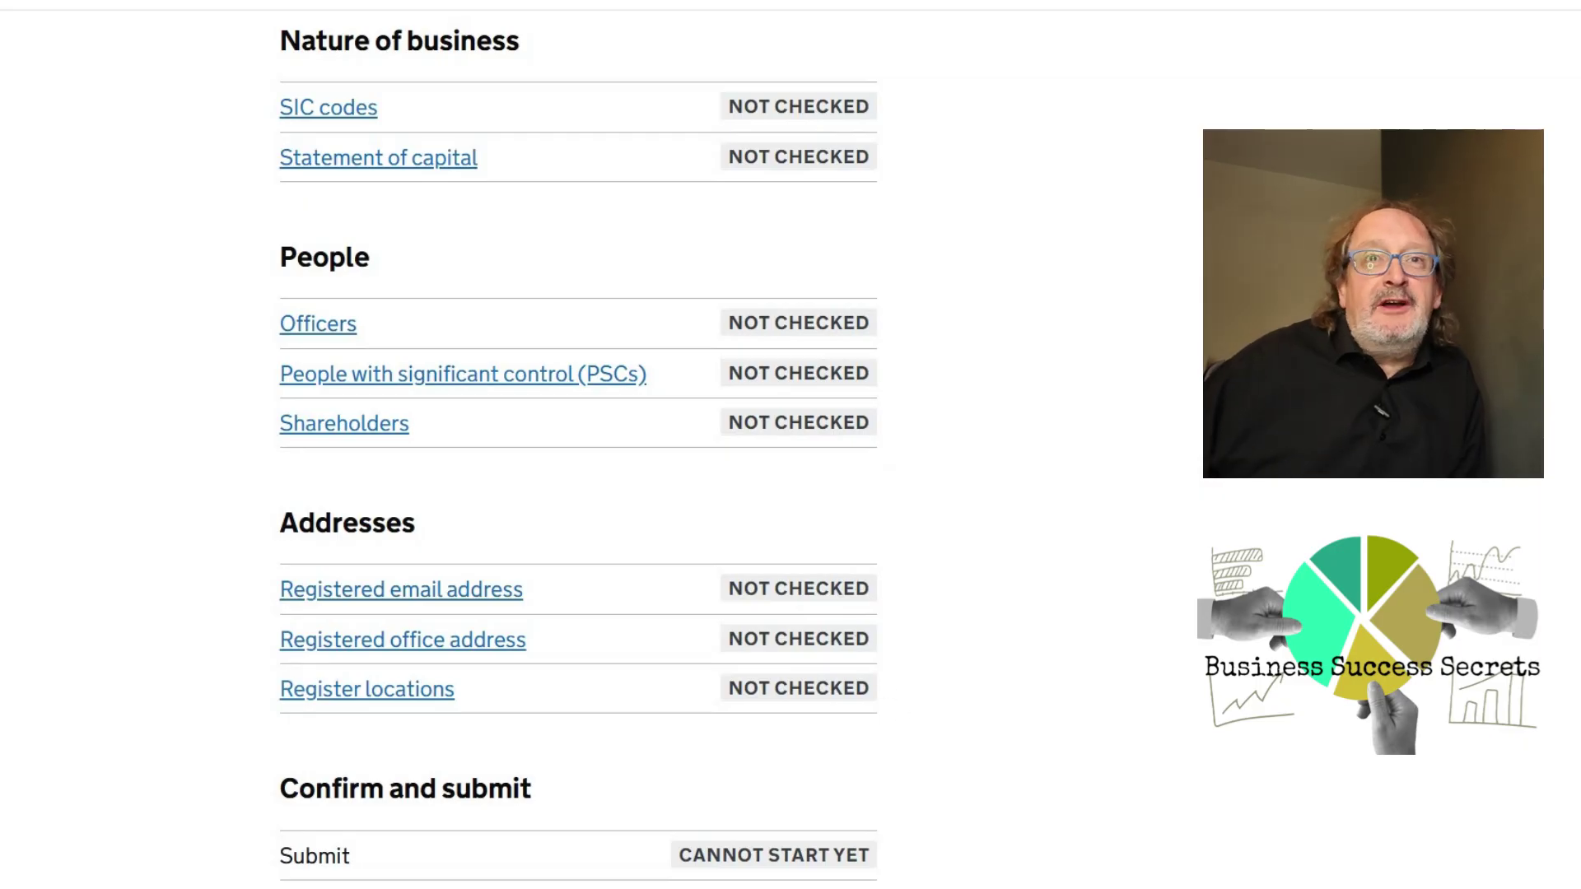
click(356, 114)
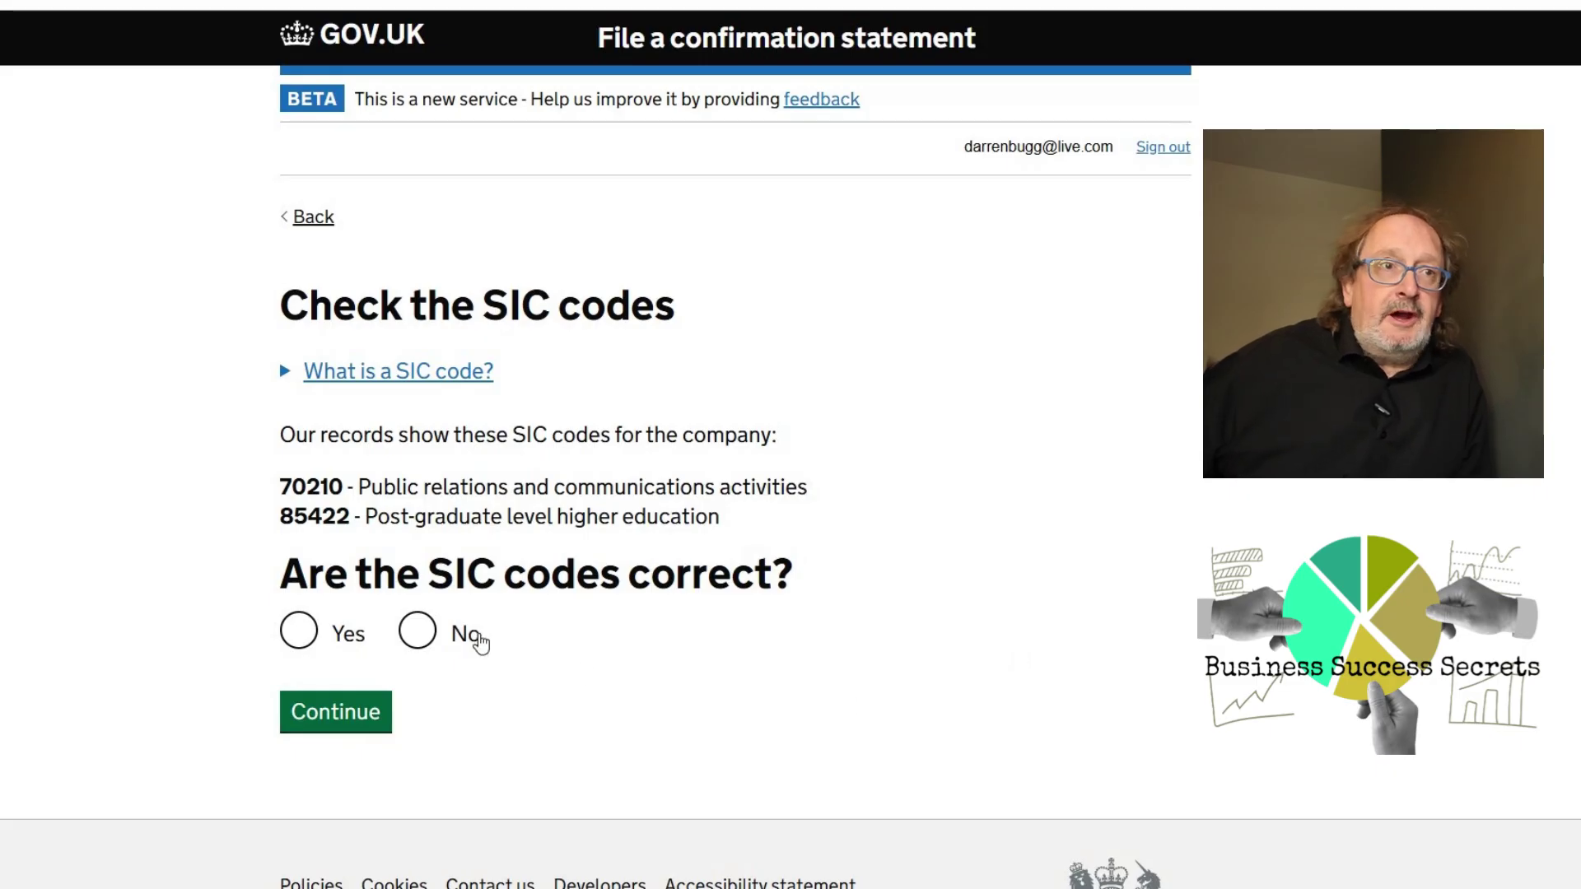
click(303, 636)
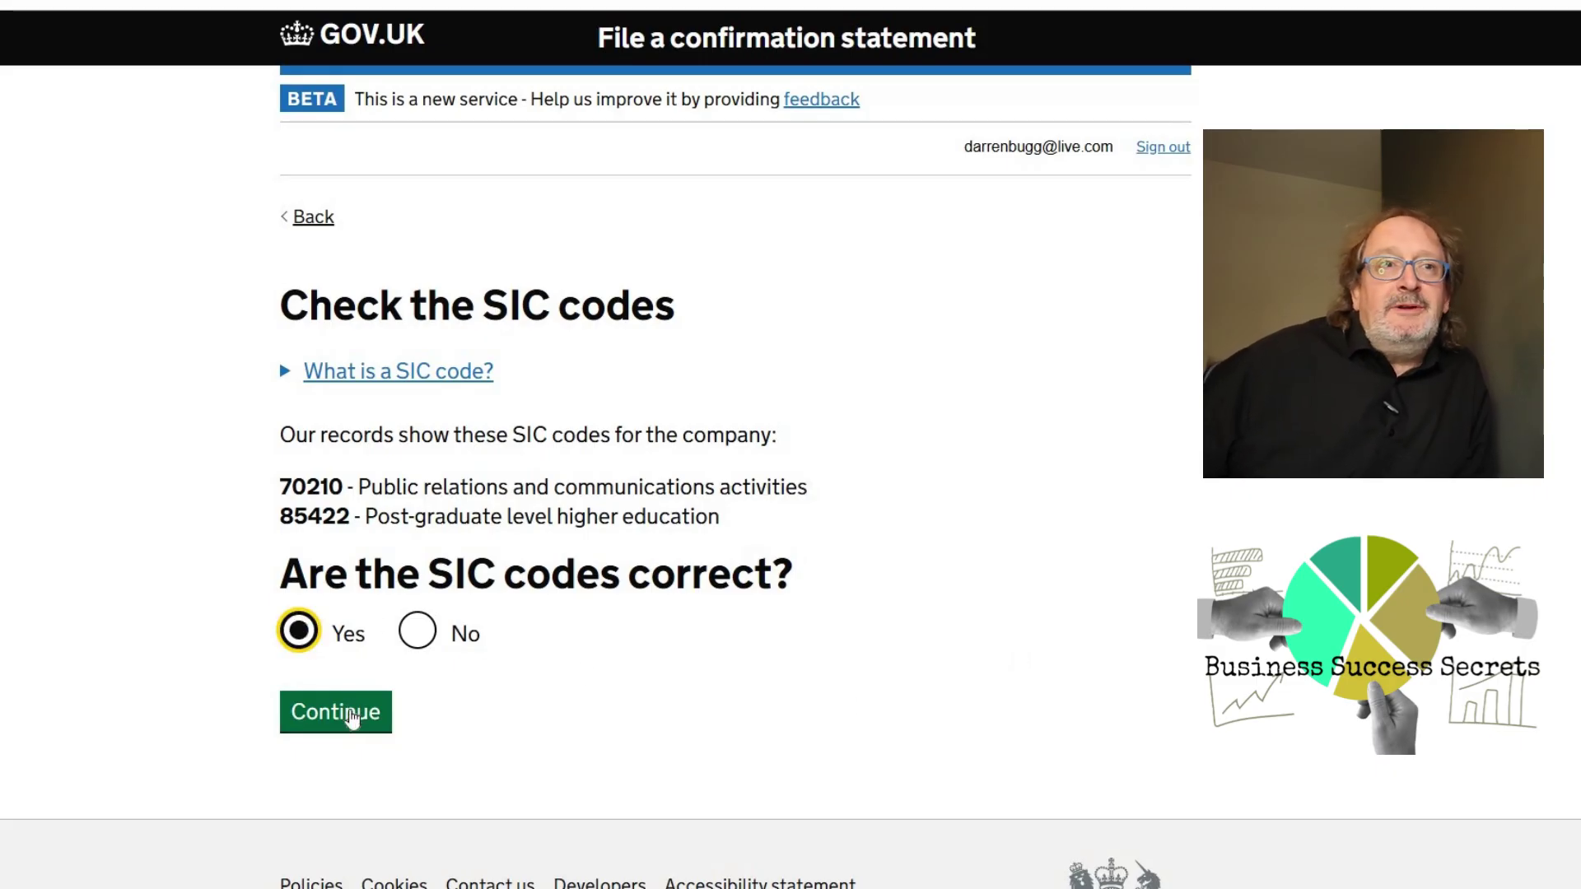
click(352, 717)
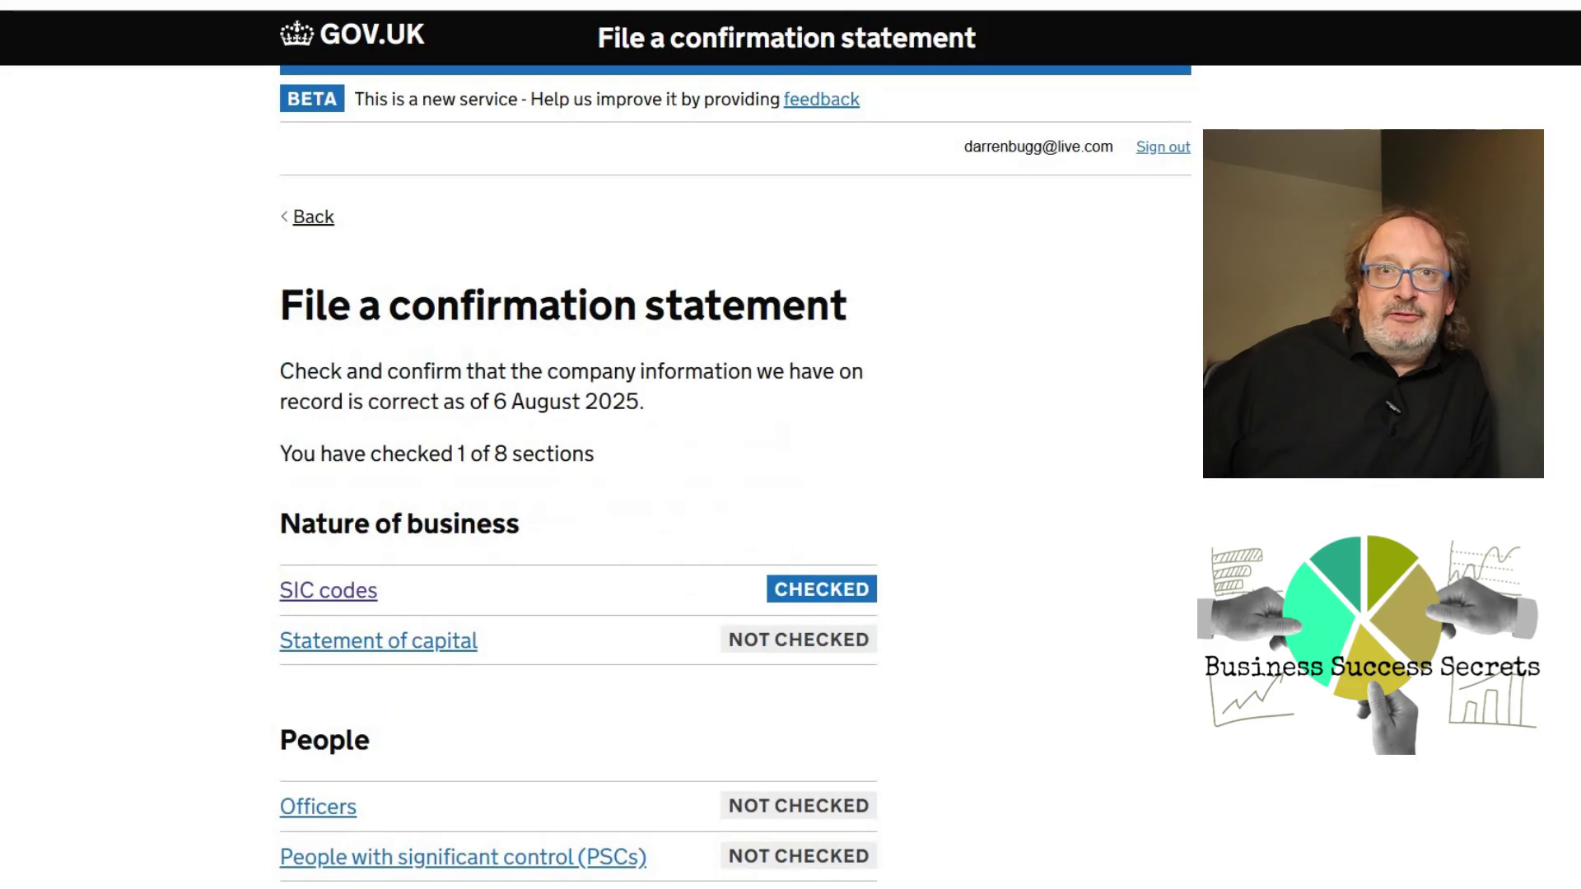
- Review the share capital and totals in the Statement of capital section and confirm with Yes that it is correct
scroll(790, 450, down, 3)
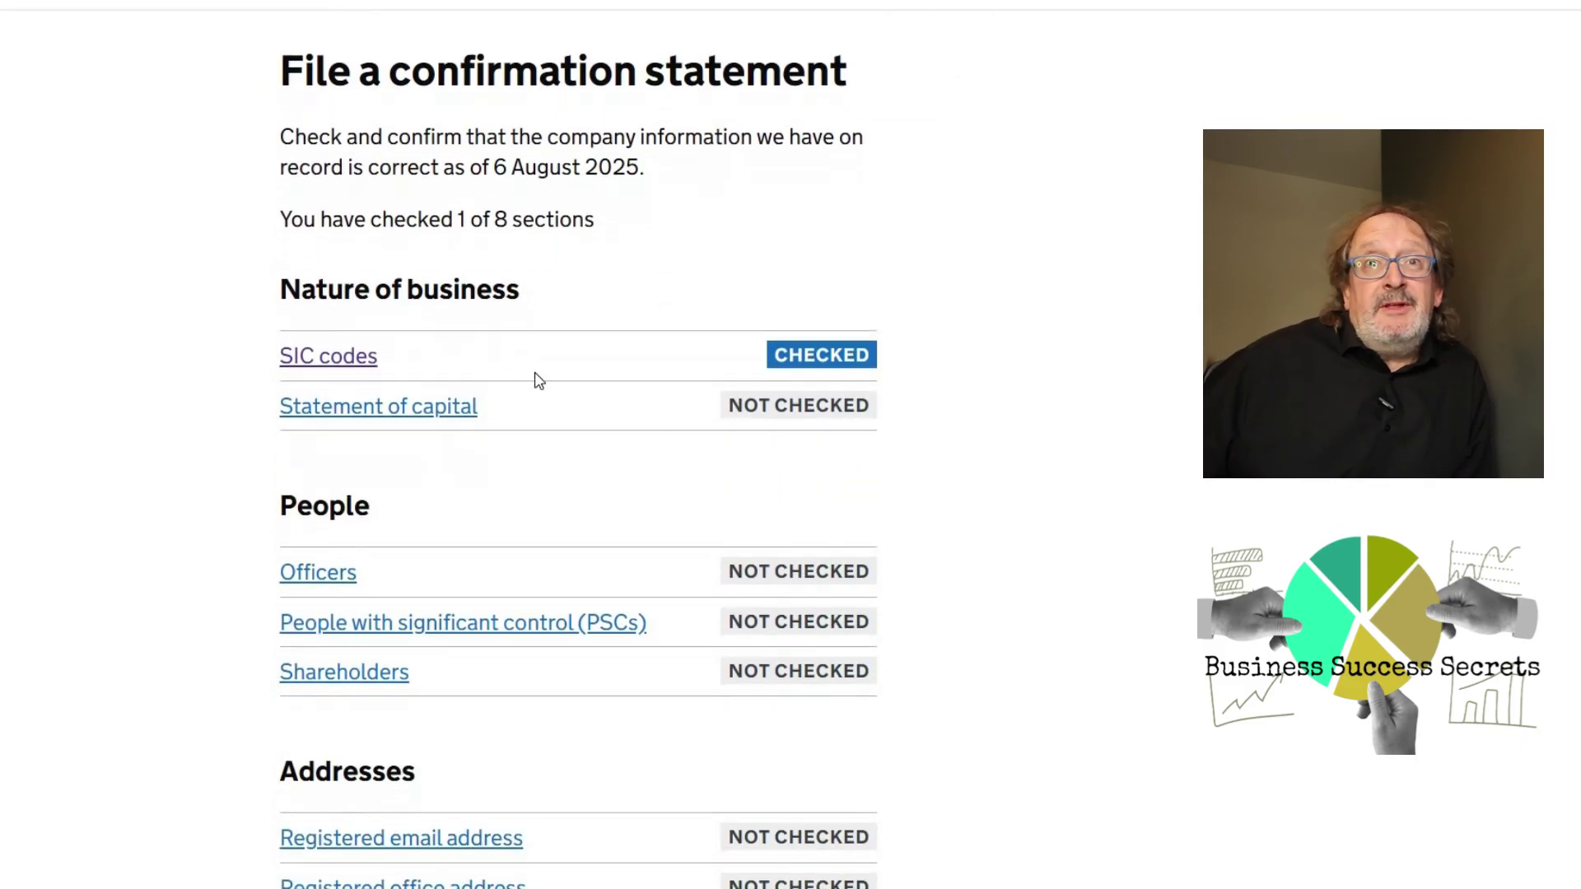
click(424, 413)
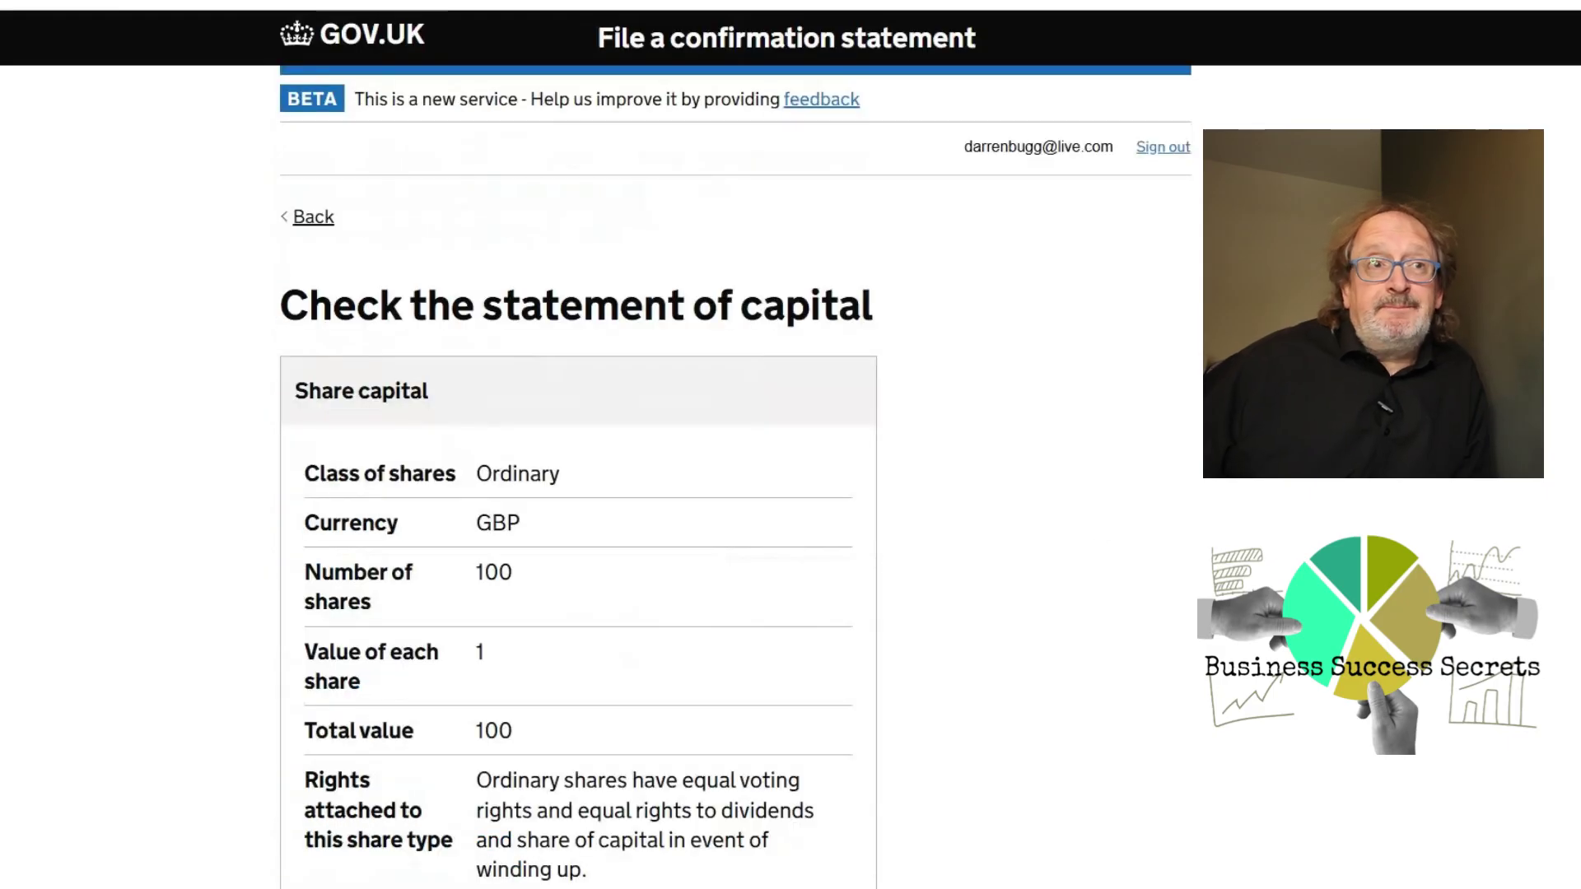
scroll(791, 450, down, 2)
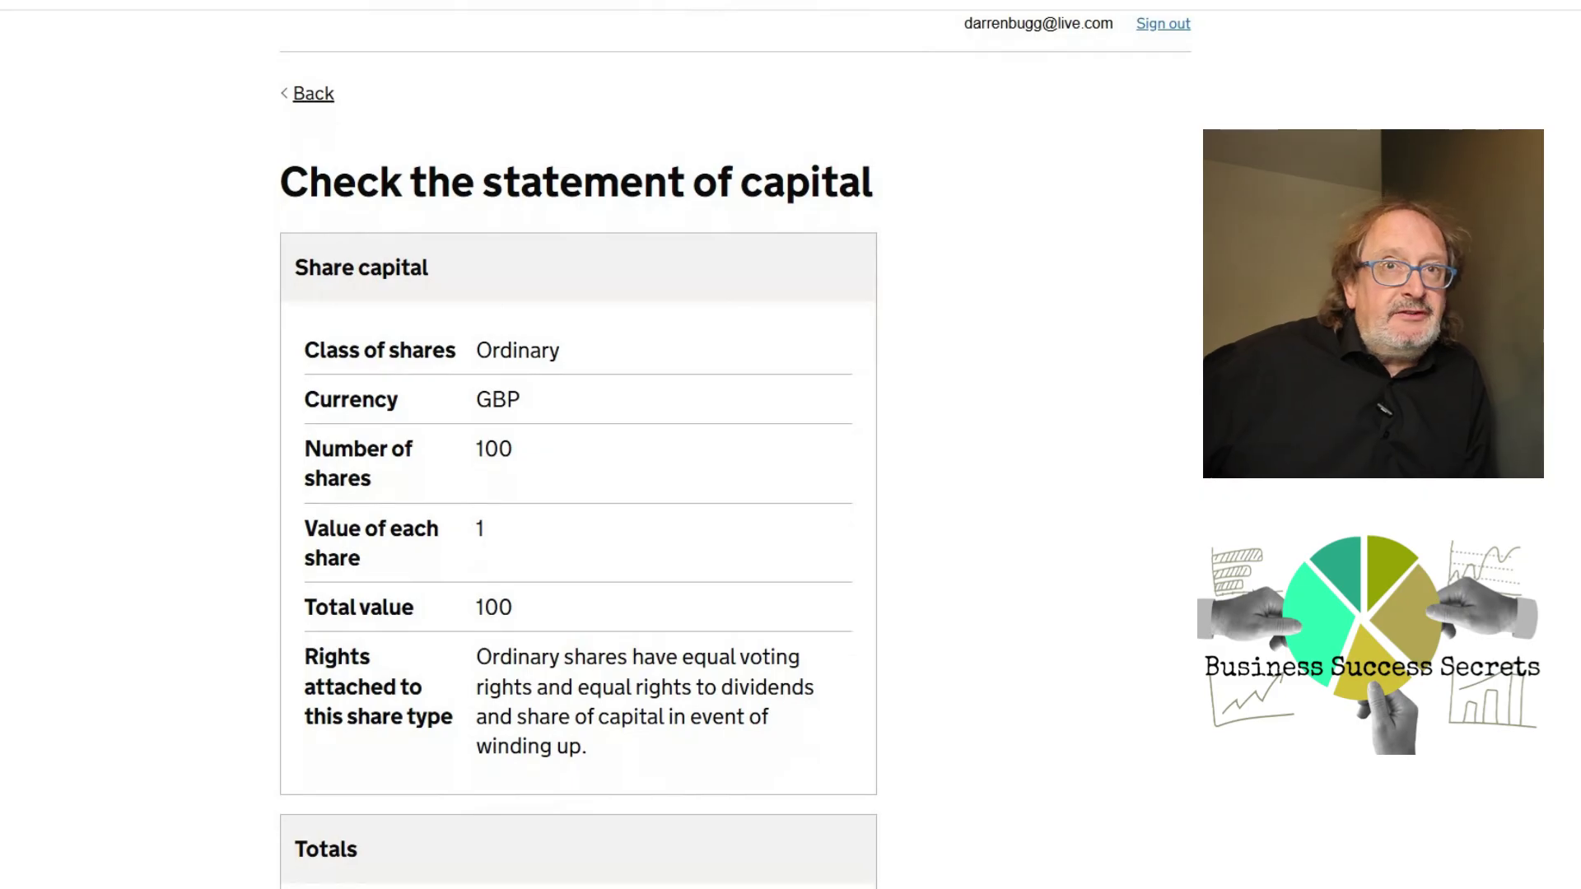
scroll(735, 449, down, 4)
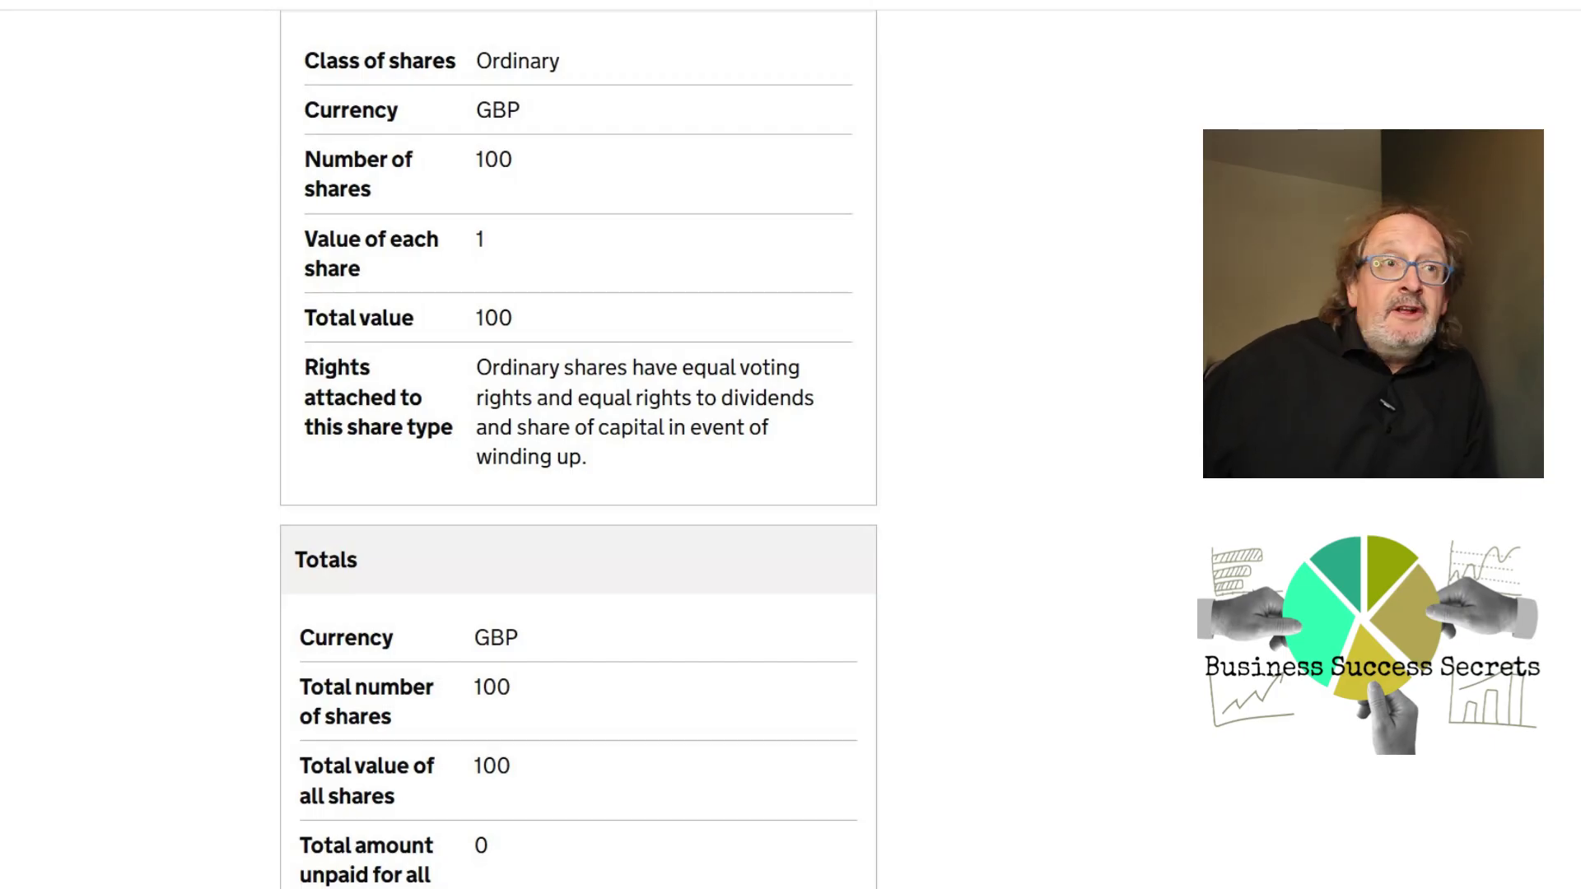
scroll(579, 449, down, 5)
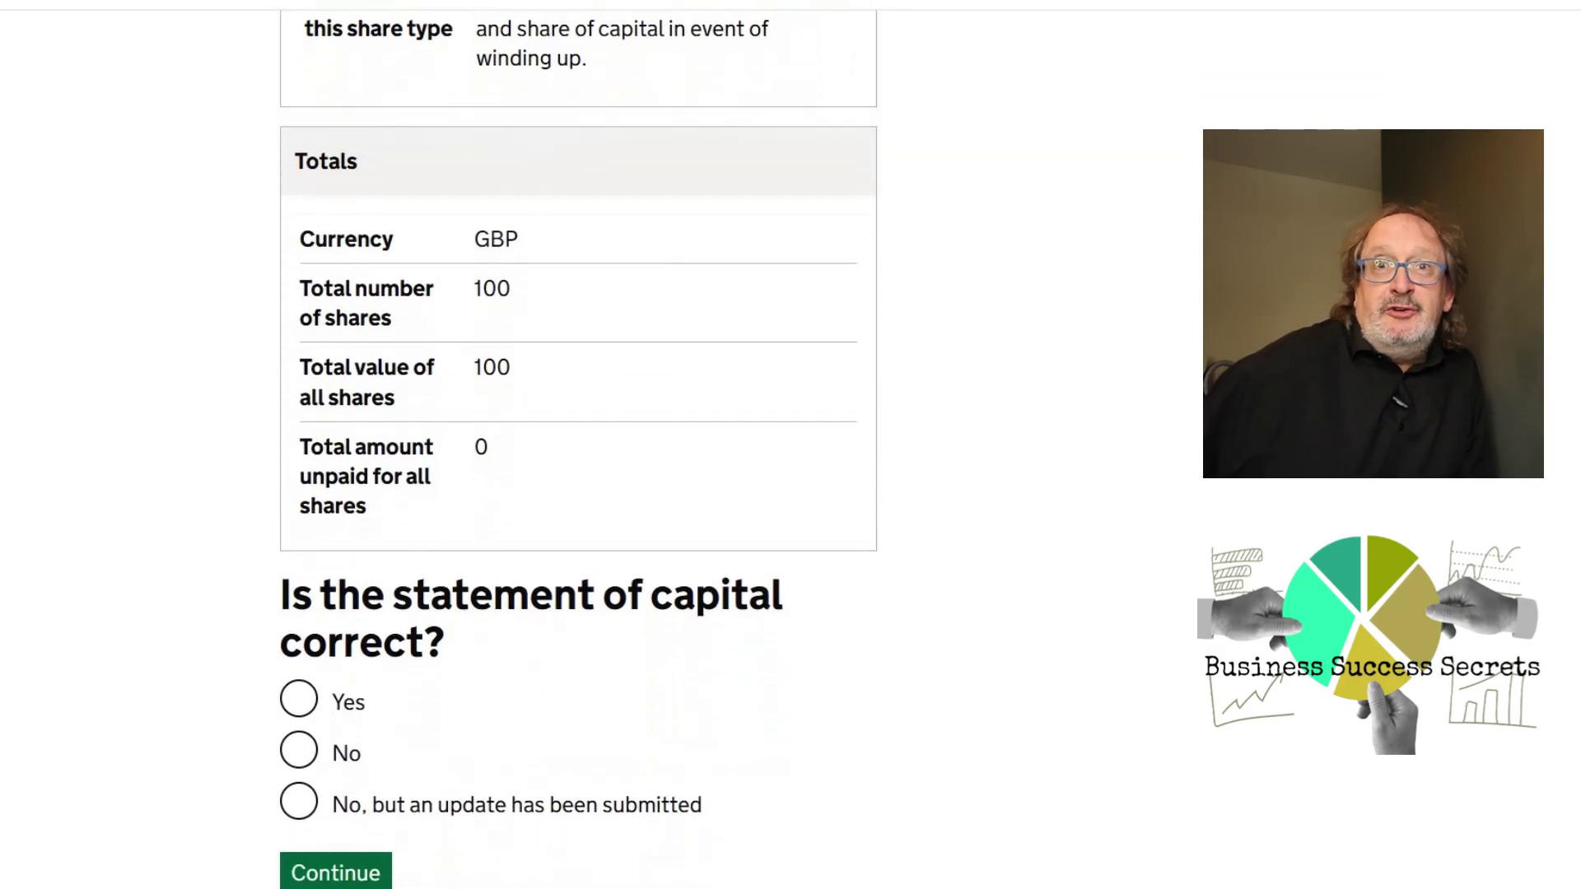
scroll(953, 692, down, 1)
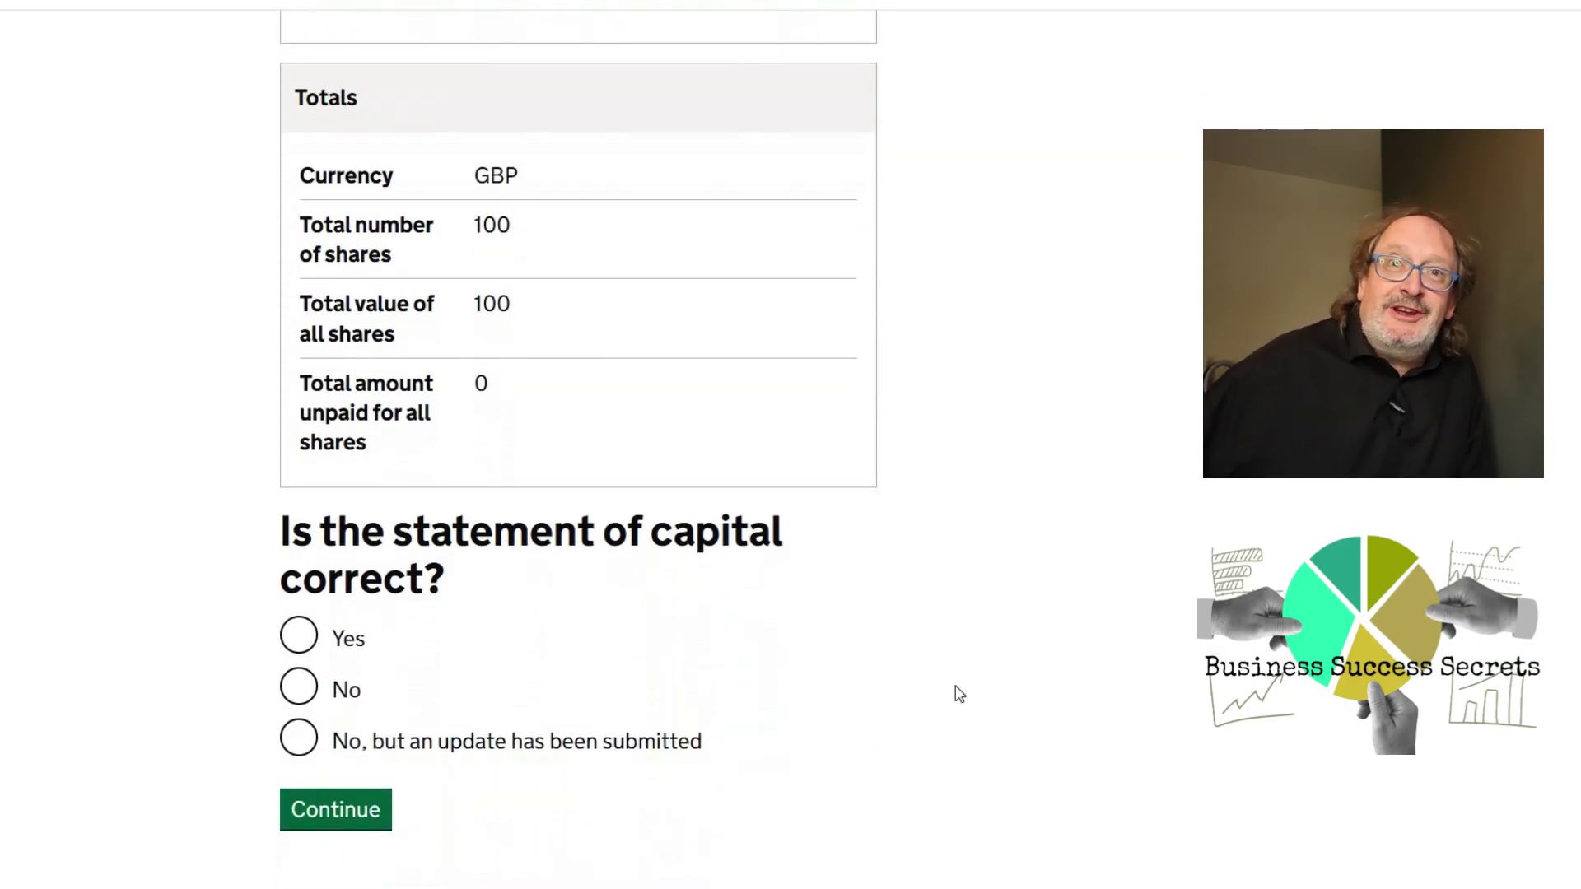
click(302, 640)
click(357, 815)
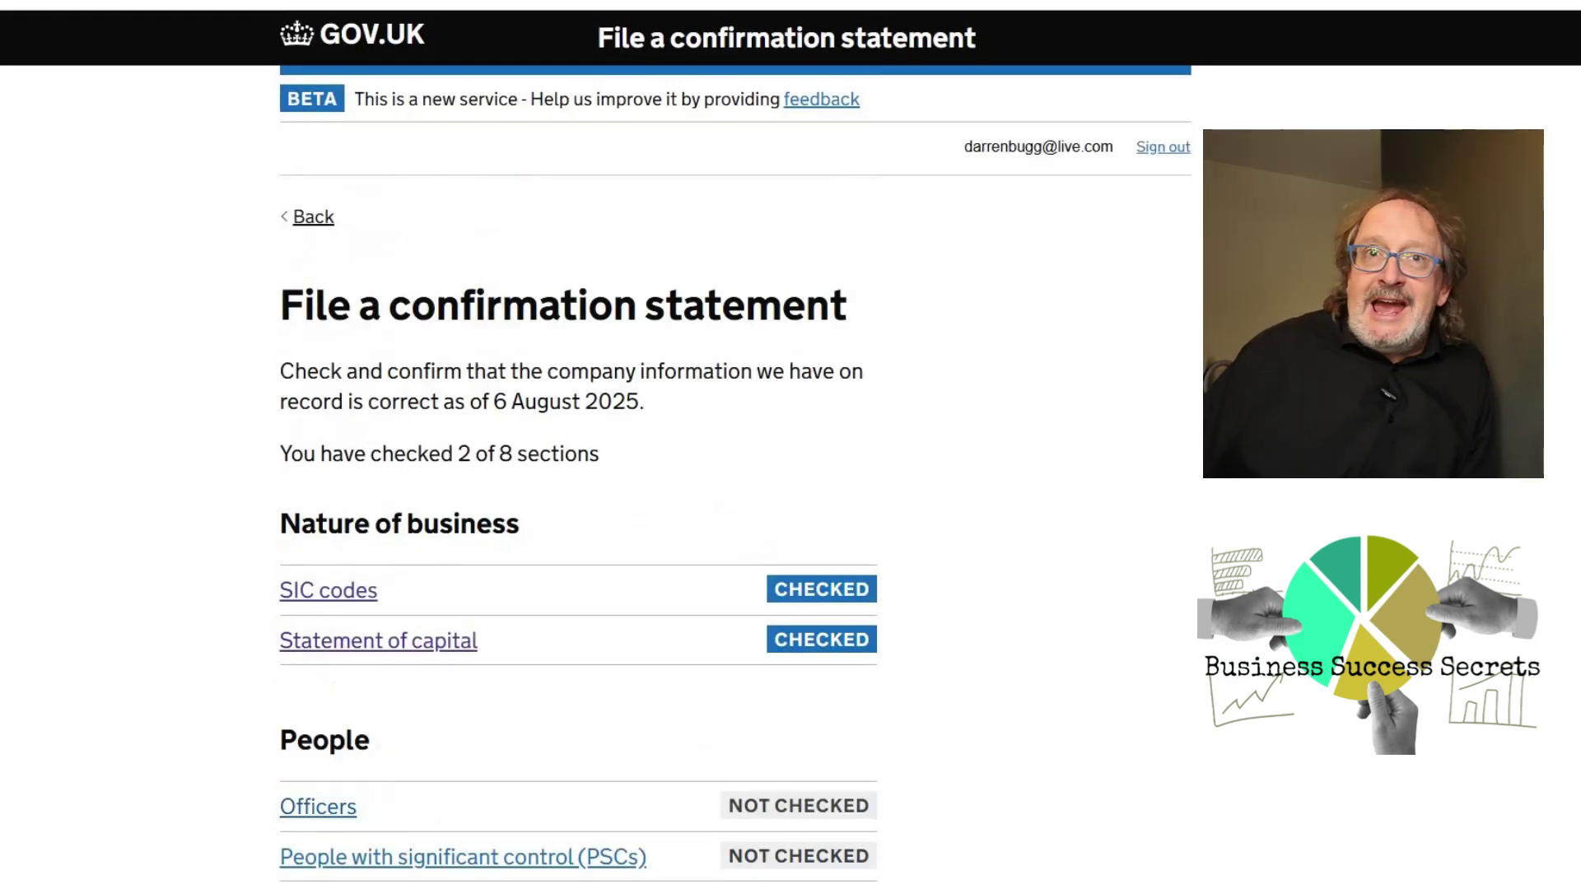
- Review the secretary's and director's details in the Officers section and confirm with Yes that they are correct
scroll(467, 494, down, 3)
click(318, 531)
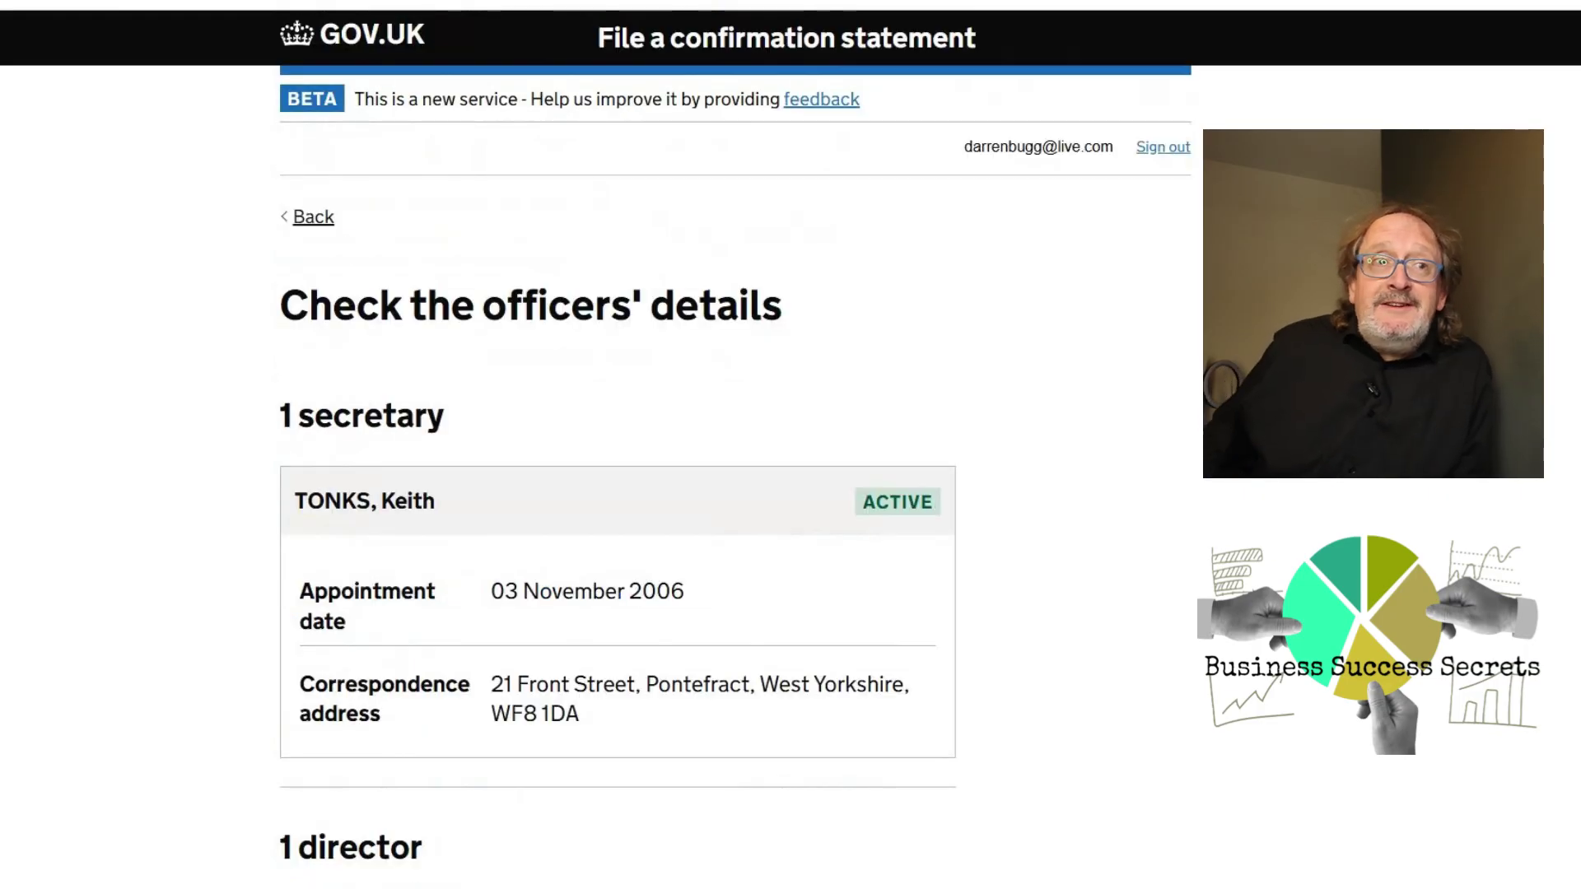
scroll(618, 494, down, 2)
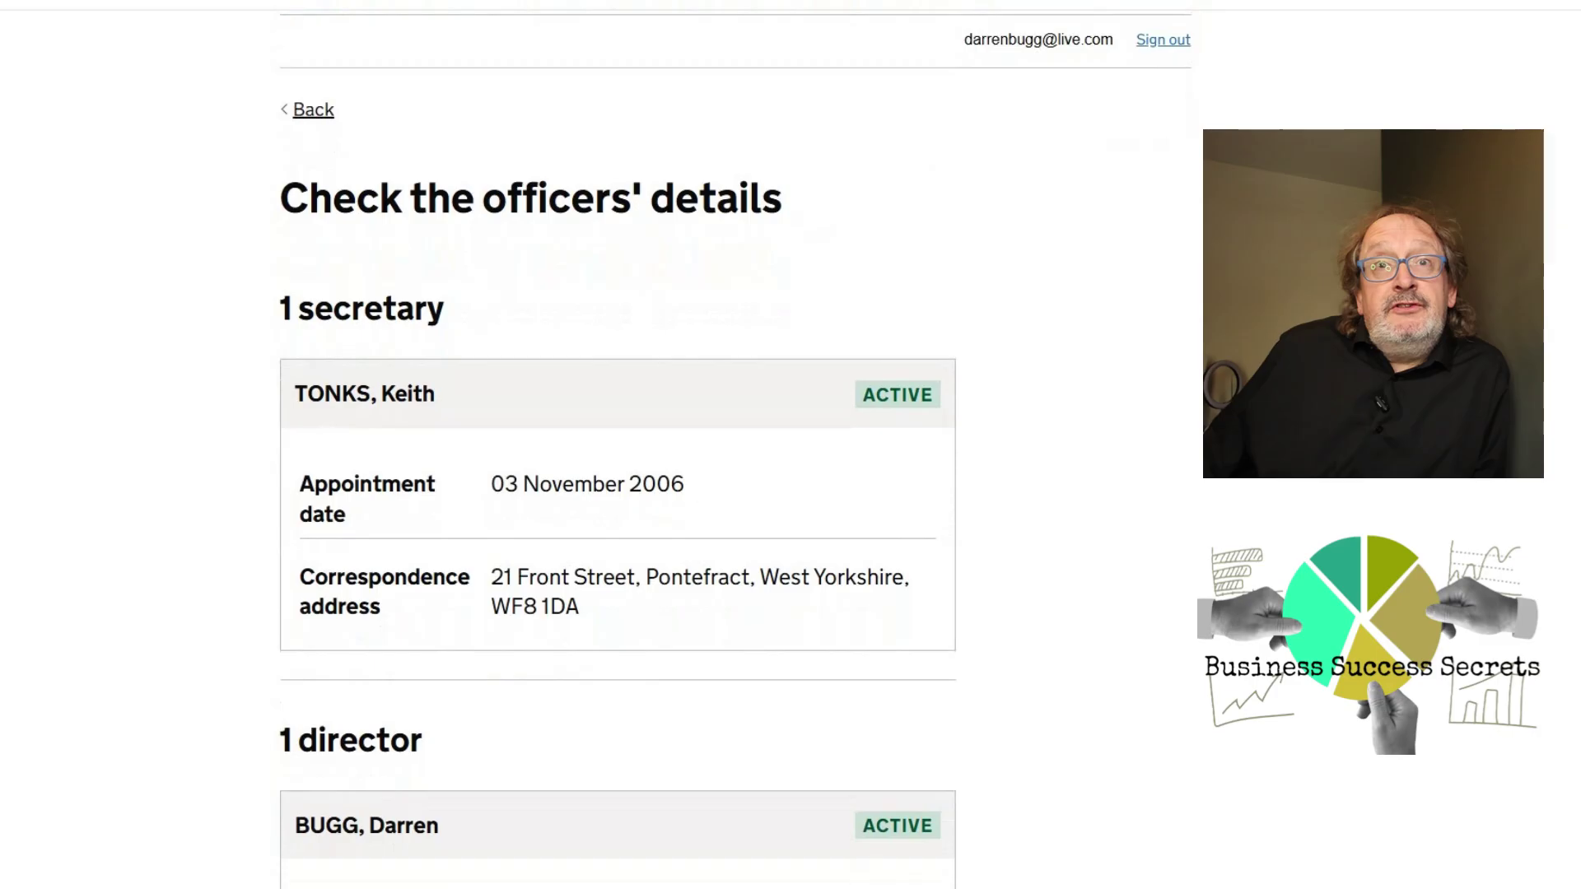
scroll(618, 494, down, 3)
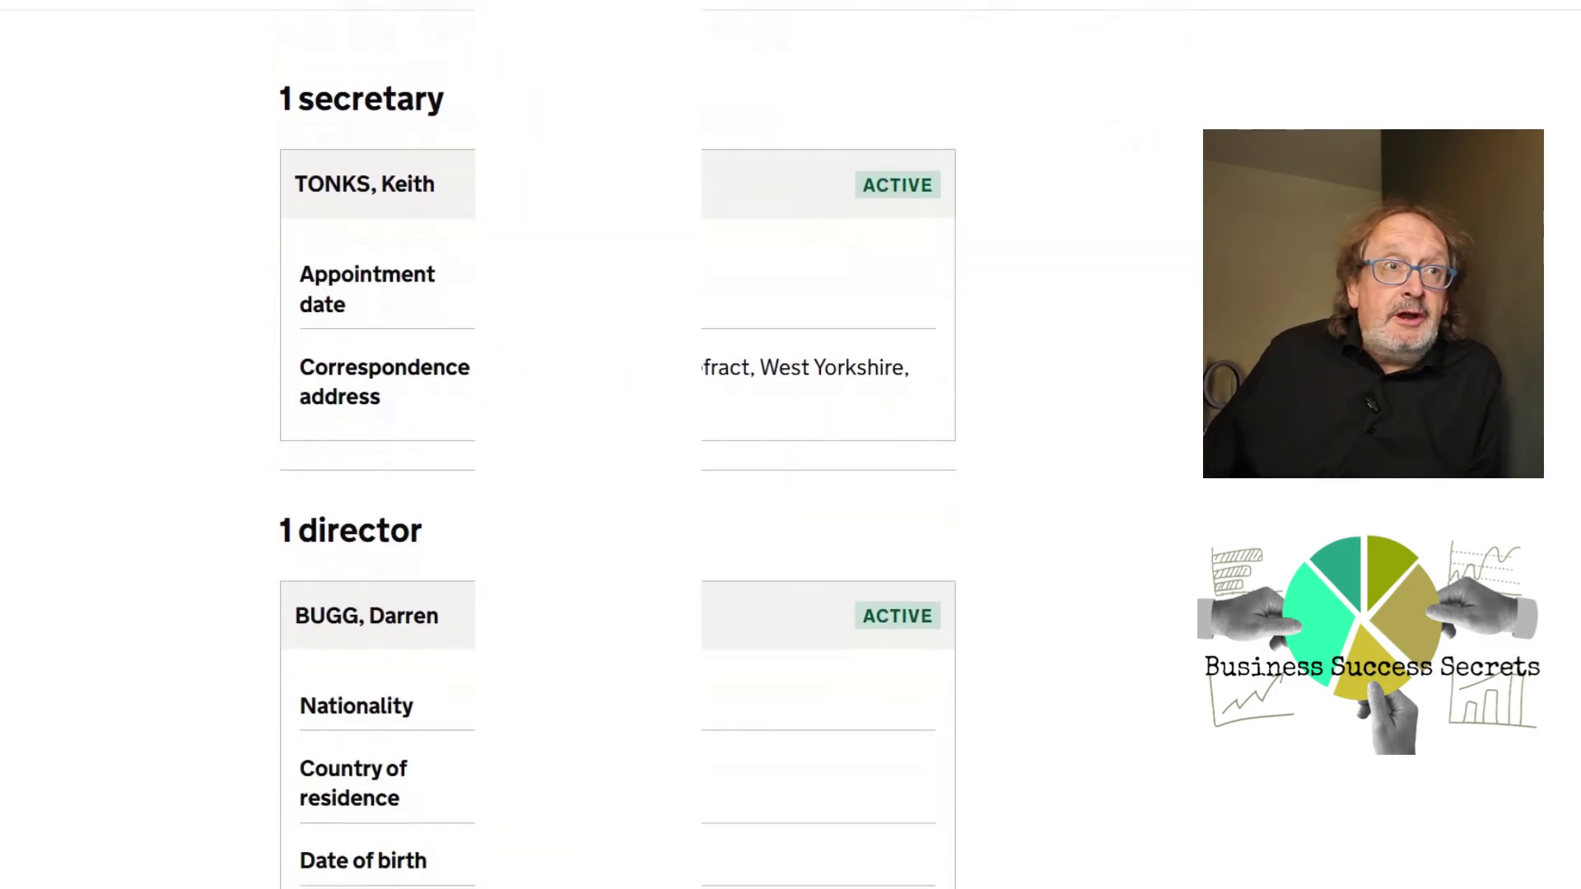
scroll(618, 494, down, 1)
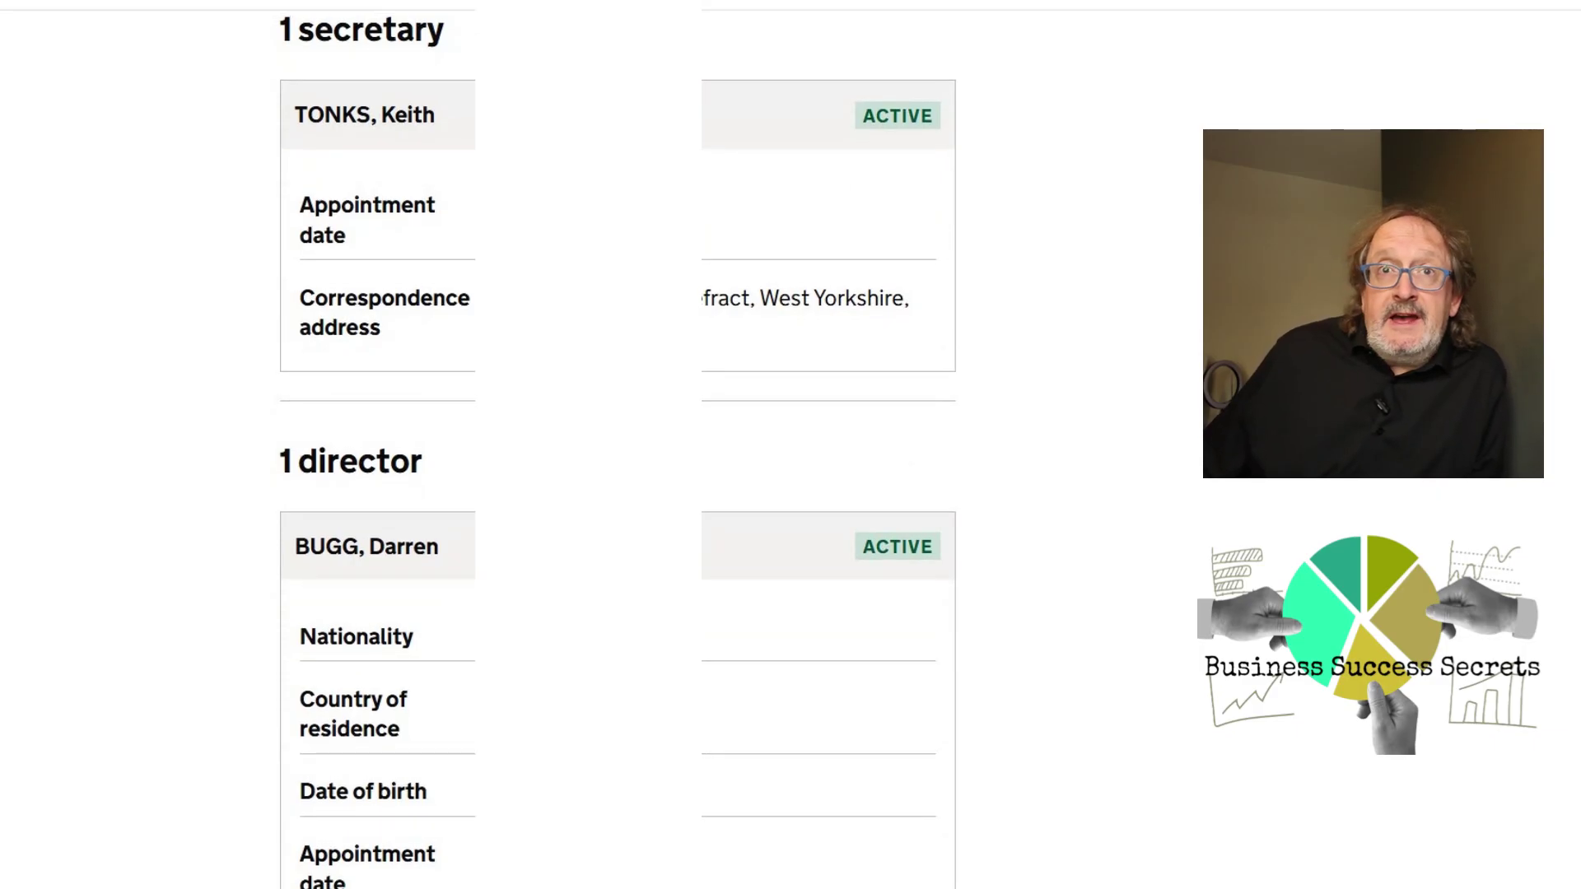
scroll(618, 449, down, 4)
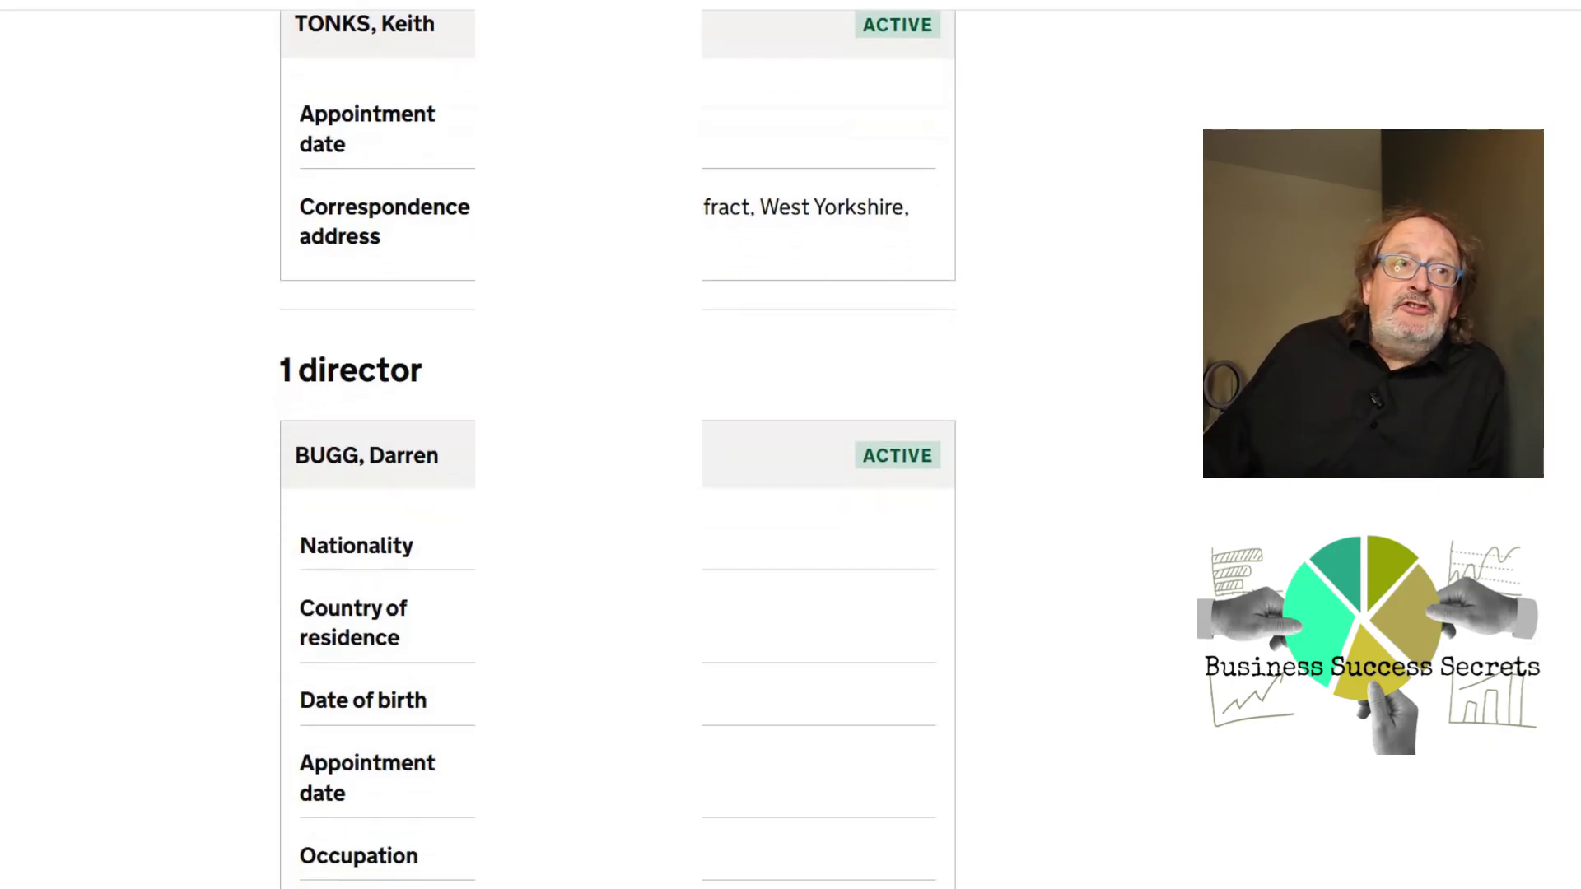
scroll(617, 449, down, 3)
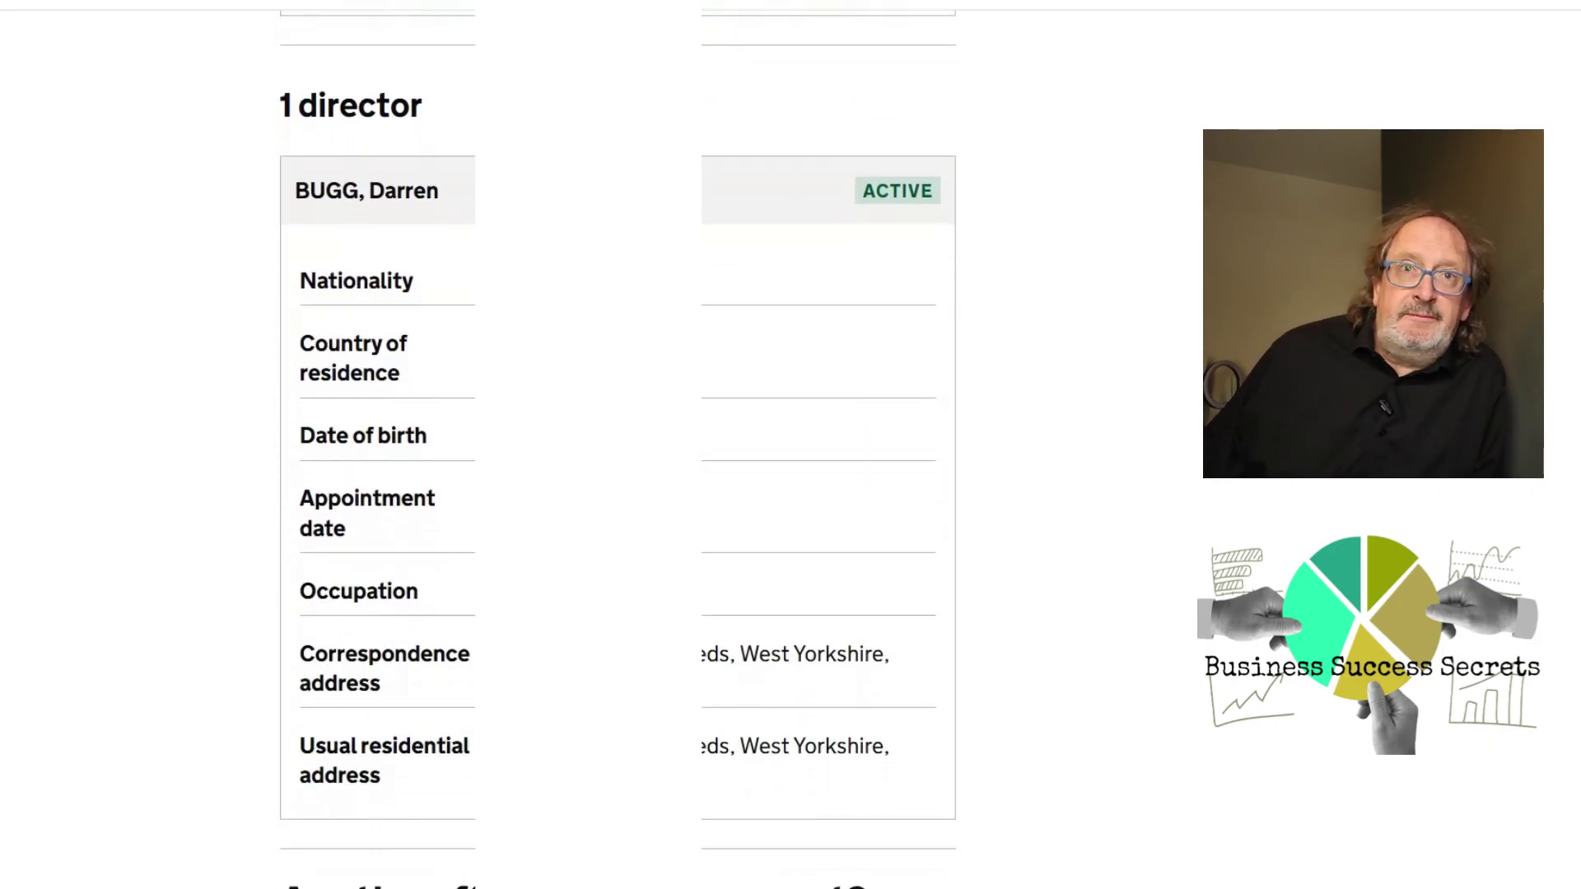
scroll(617, 449, down, 2)
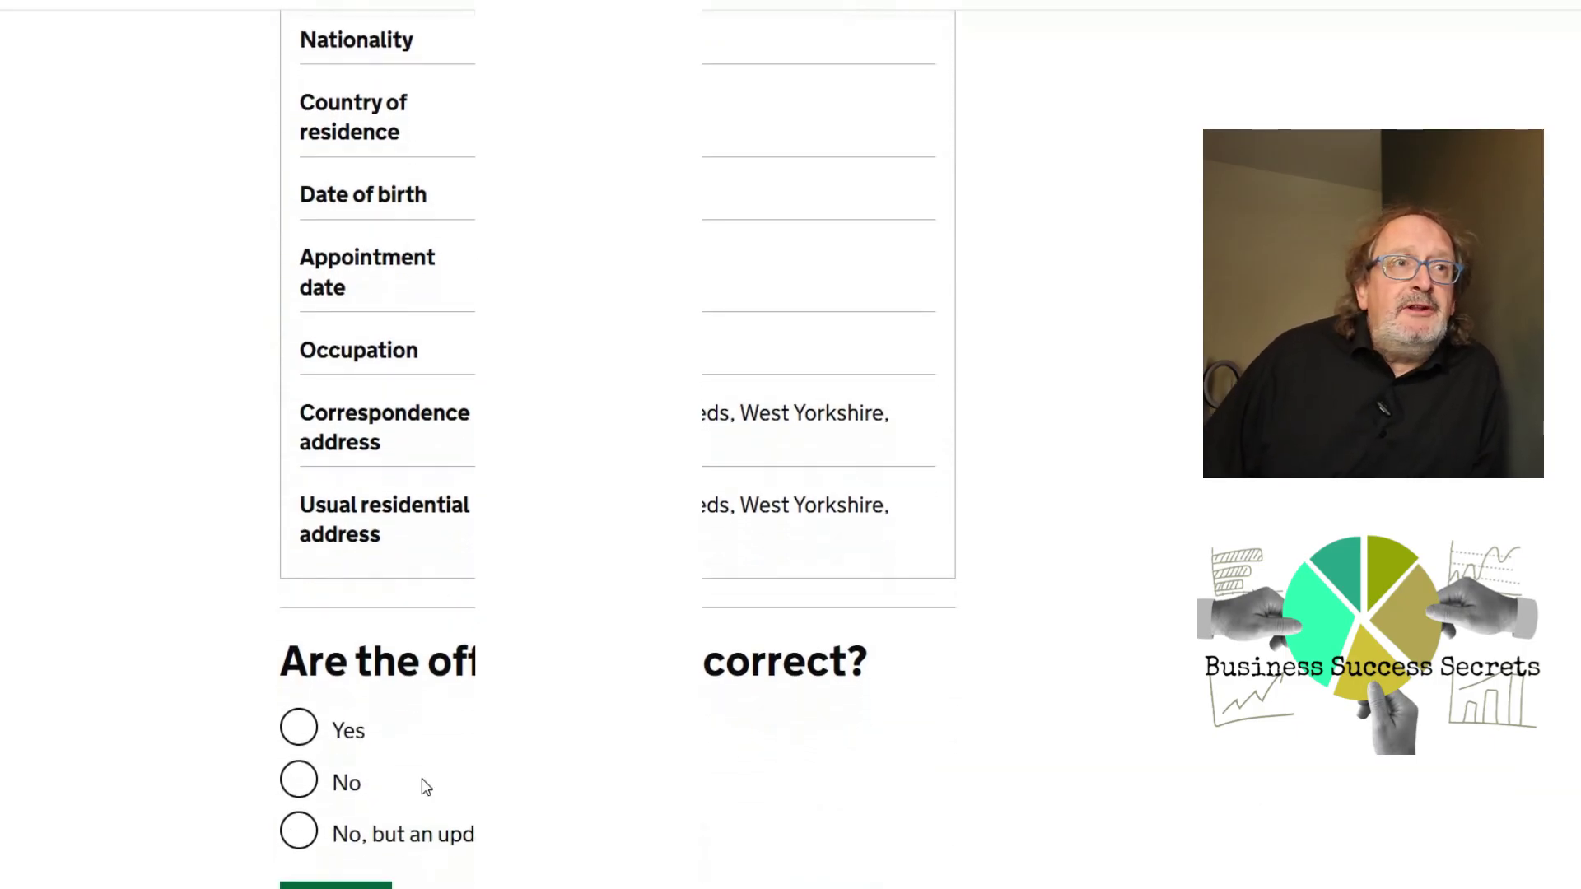
click(302, 730)
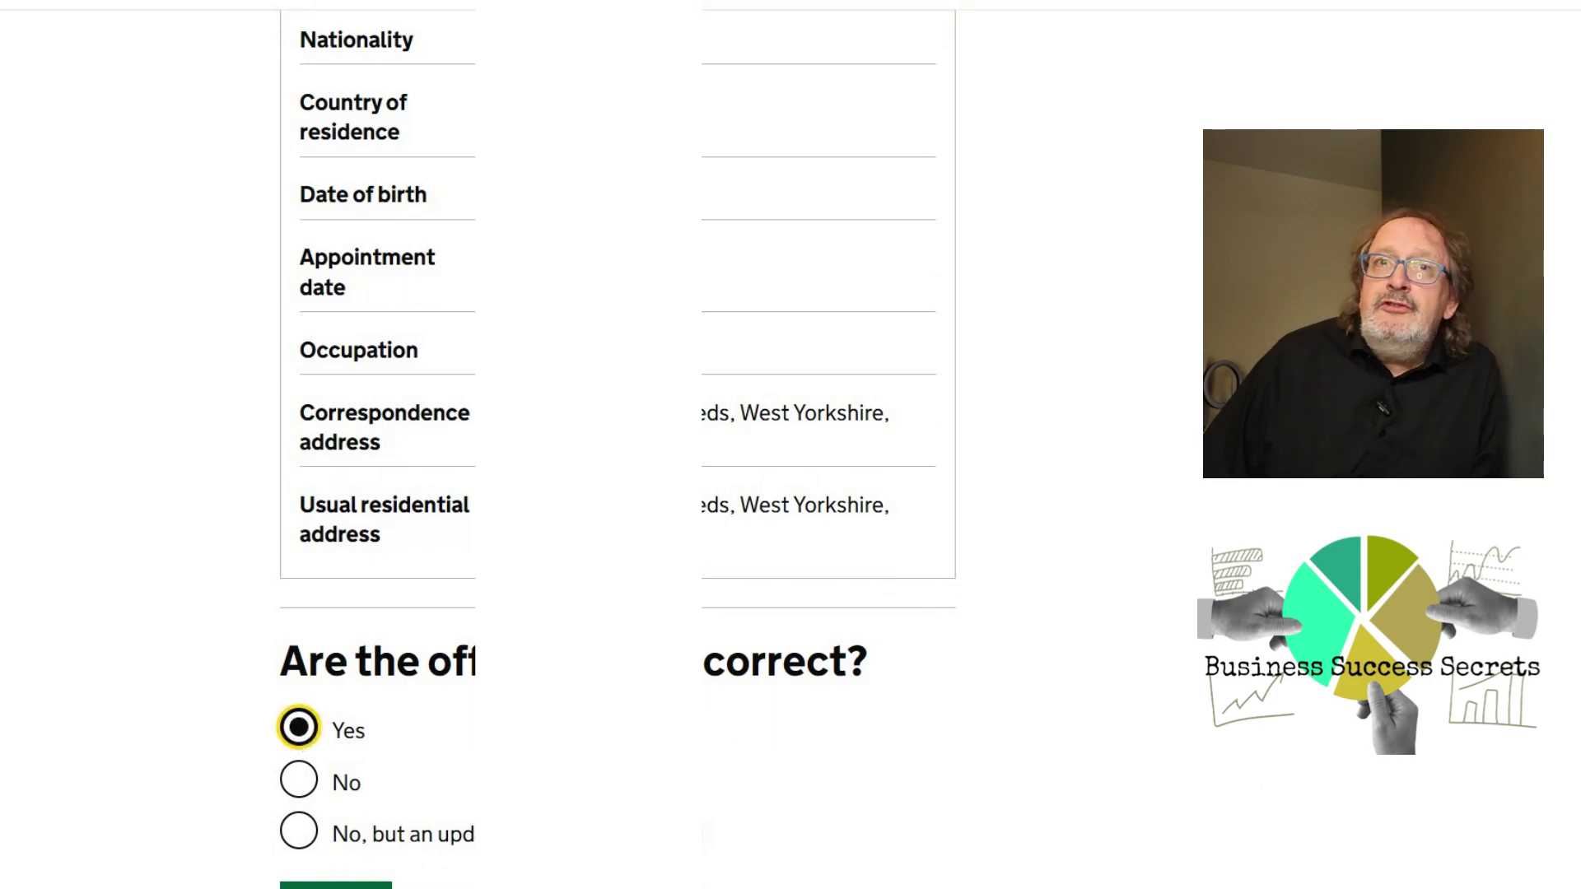
key(Return)
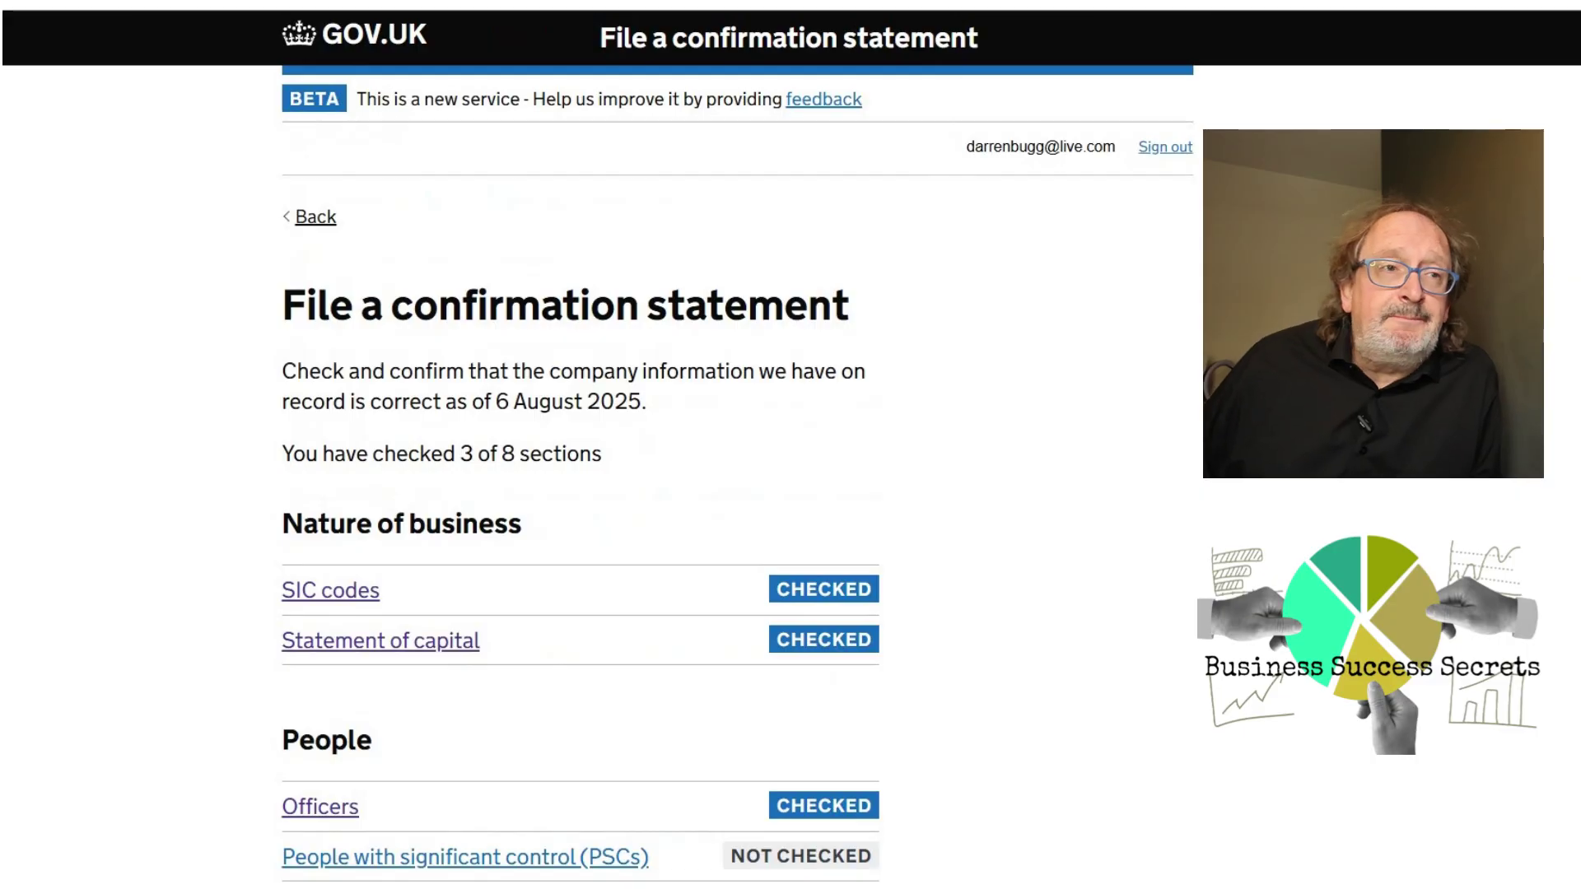
- Review the details of the people with significant control (PSCs) and confirm with Yes that they are correct
scroll(702, 689, down, 3)
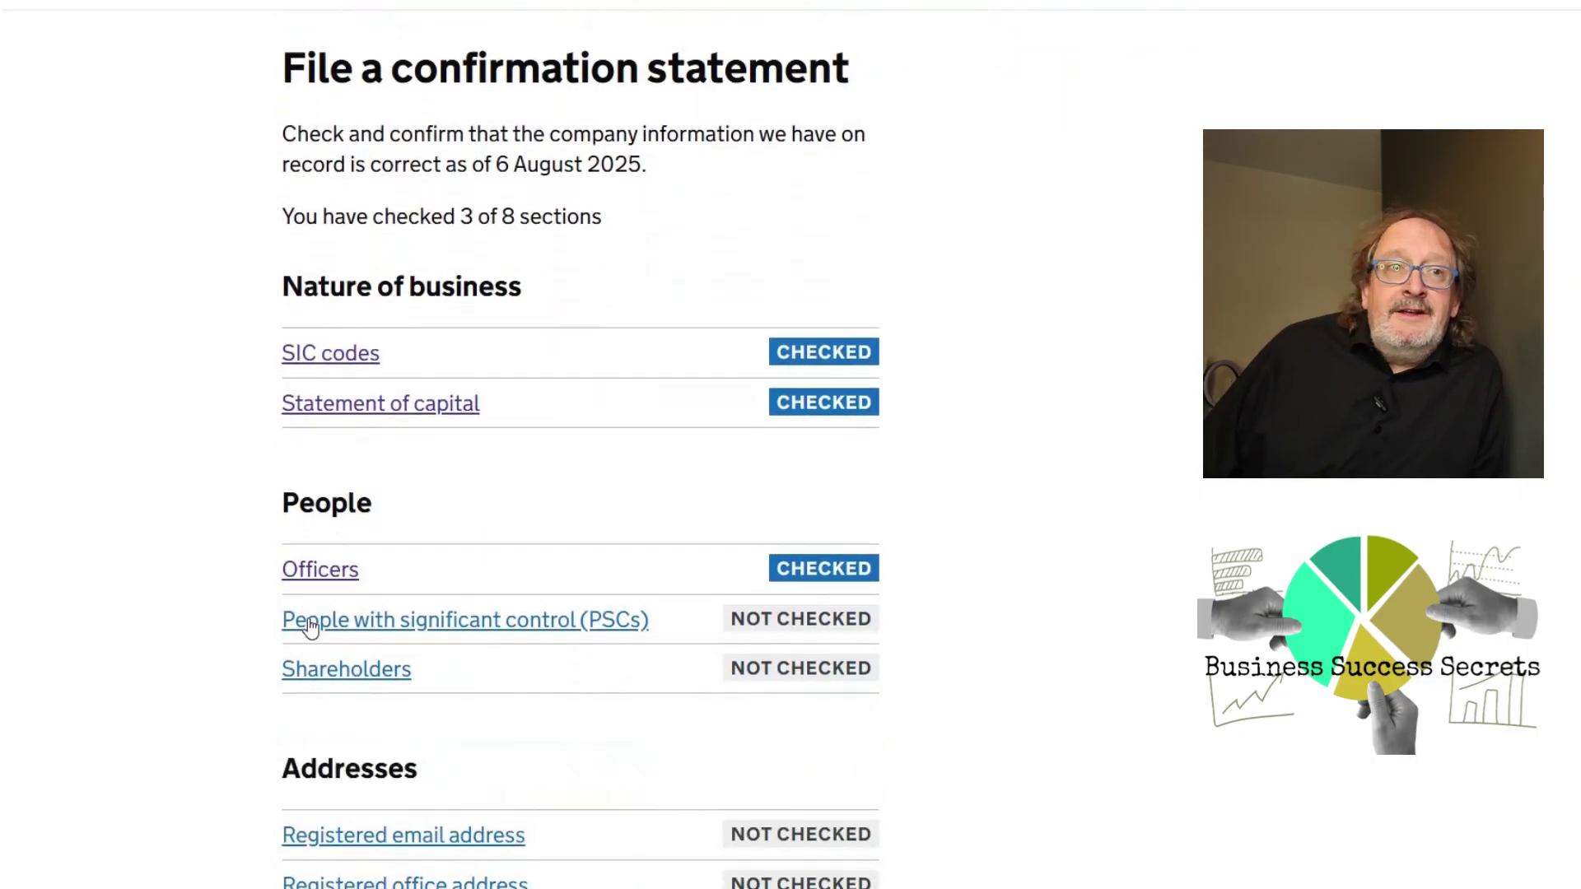
click(311, 625)
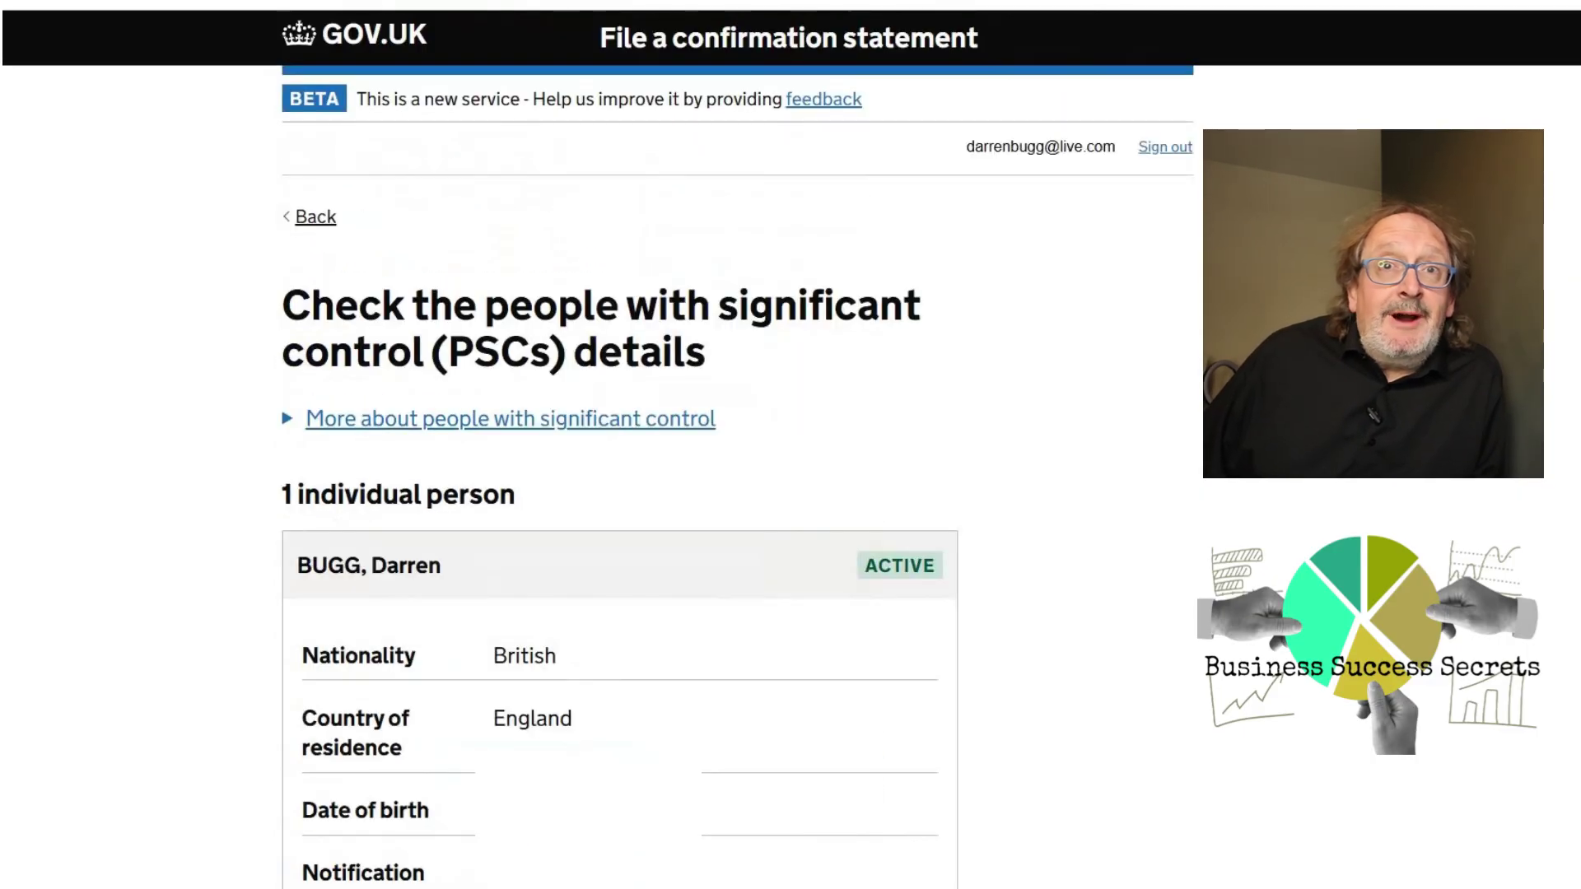
scroll(791, 450, down, 2)
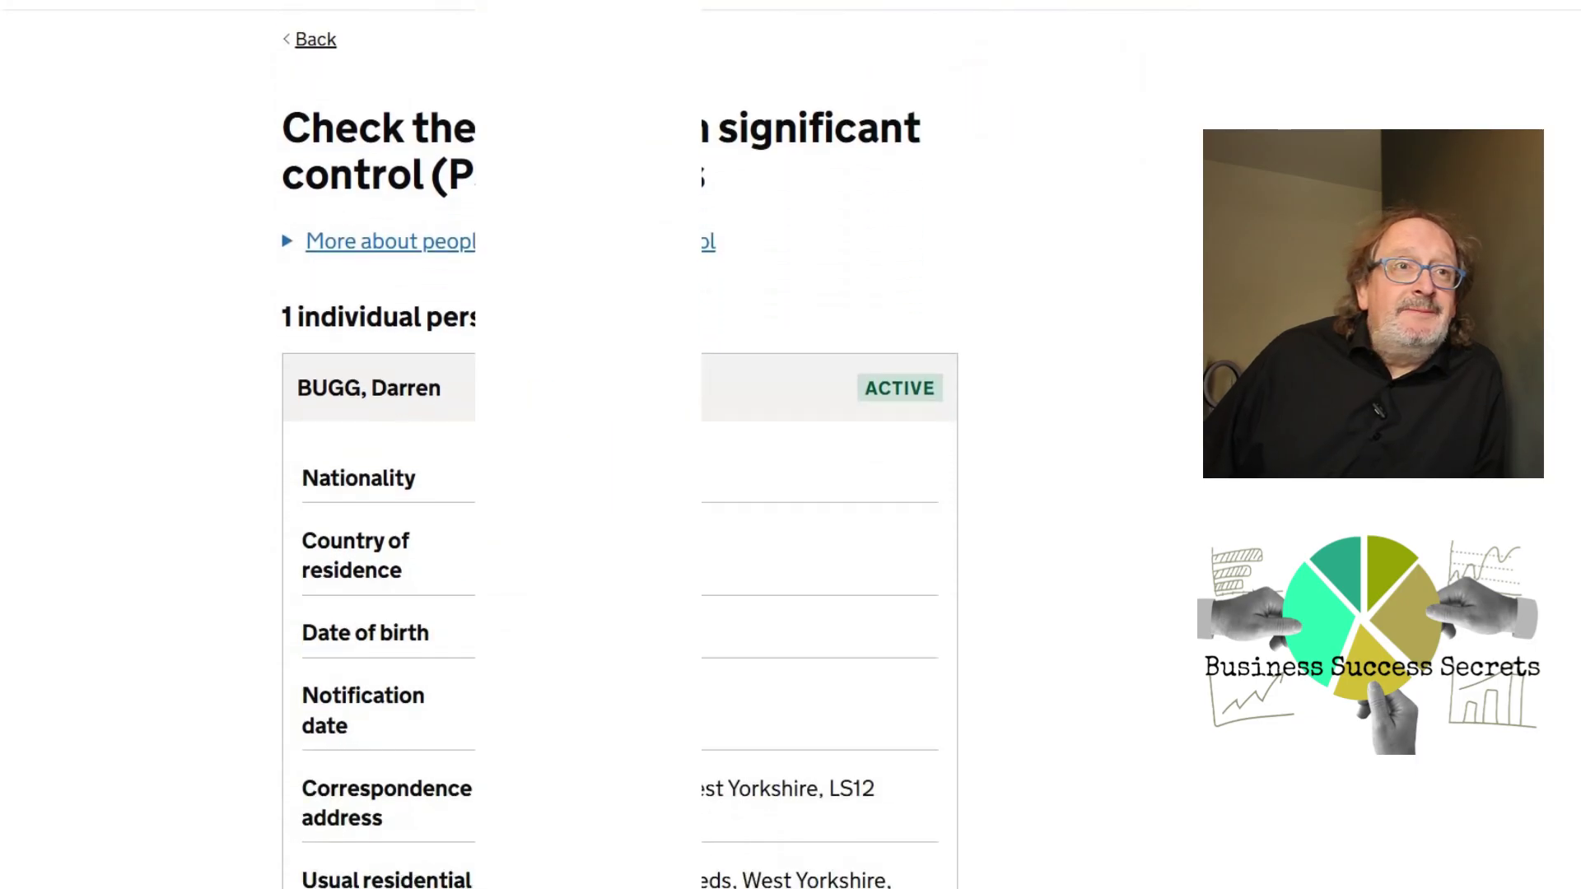
scroll(790, 450, down, 2)
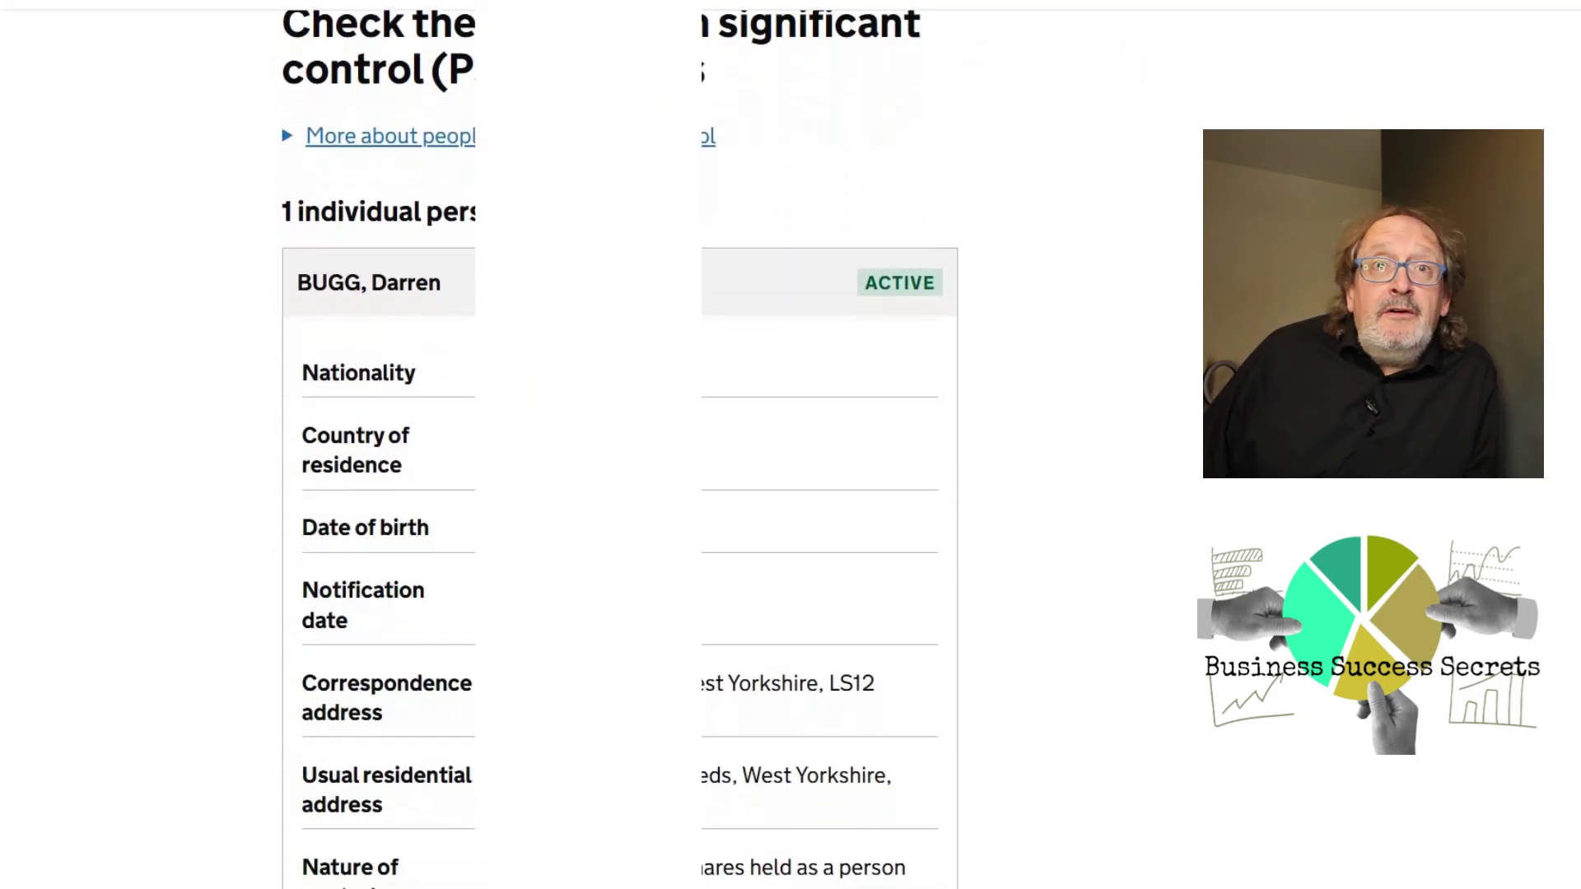
scroll(620, 449, down, 2)
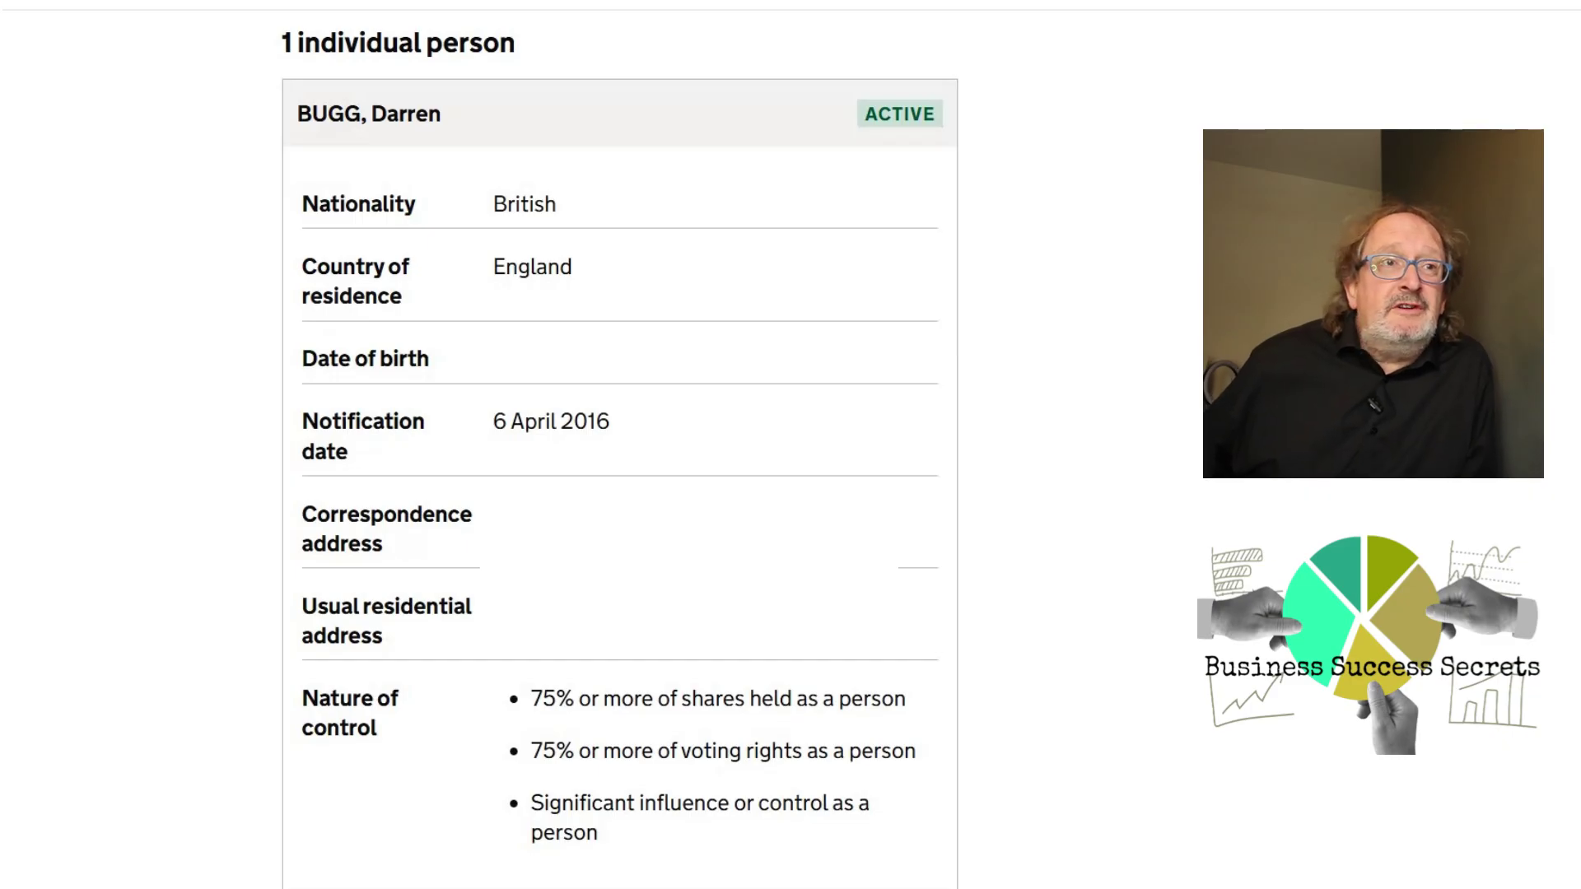
scroll(621, 448, down, 4)
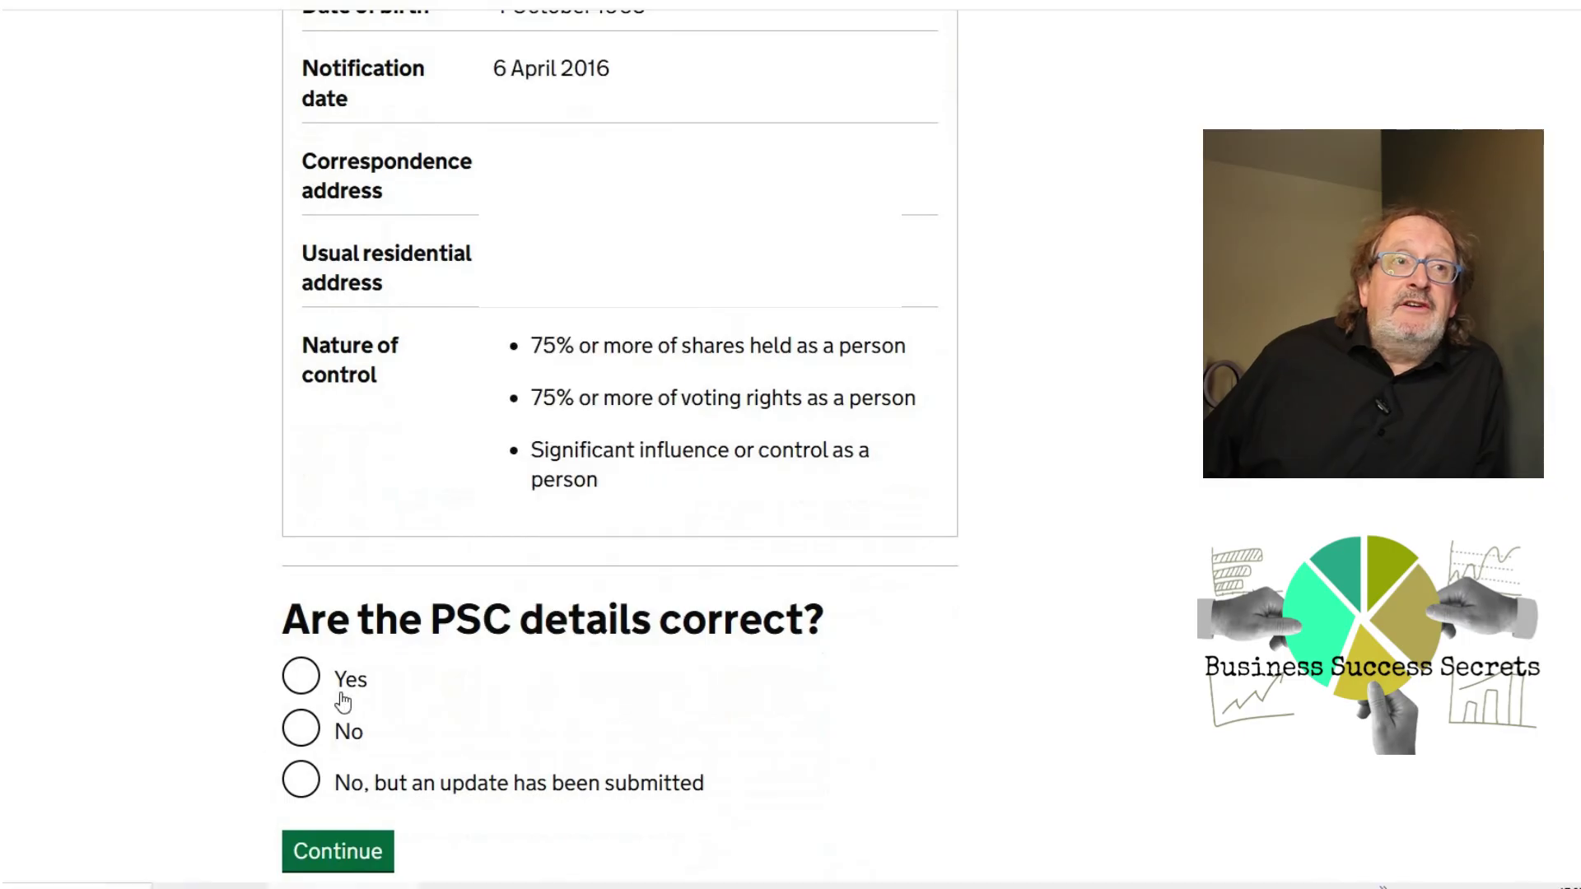
click(305, 687)
click(348, 855)
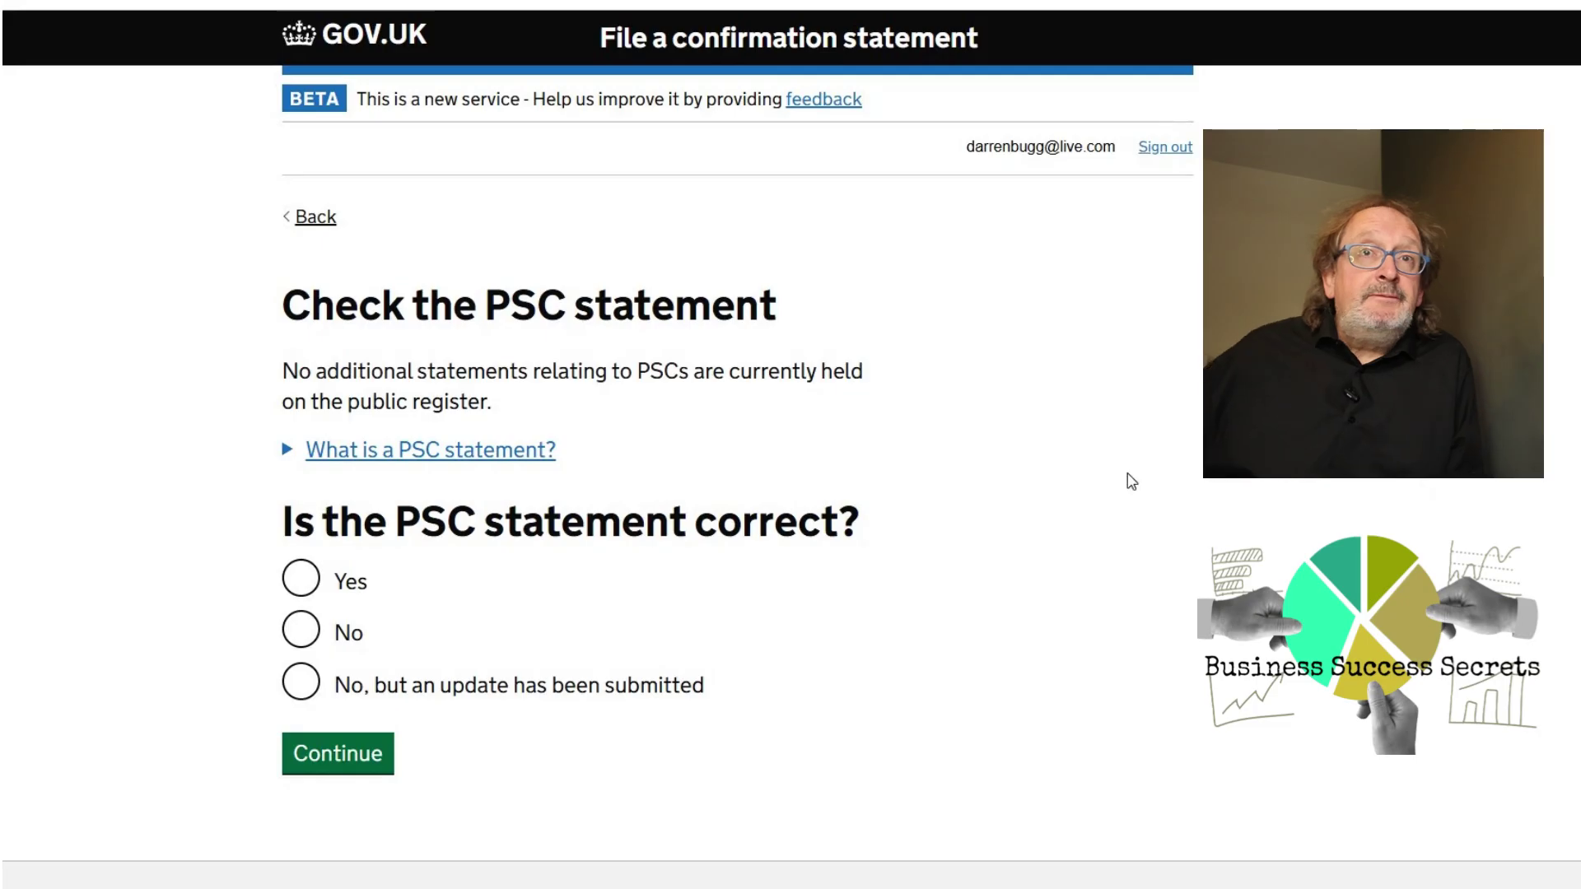
- Answer Yes to confirm that the PSC statement is correct, and continue to the section list
click(301, 585)
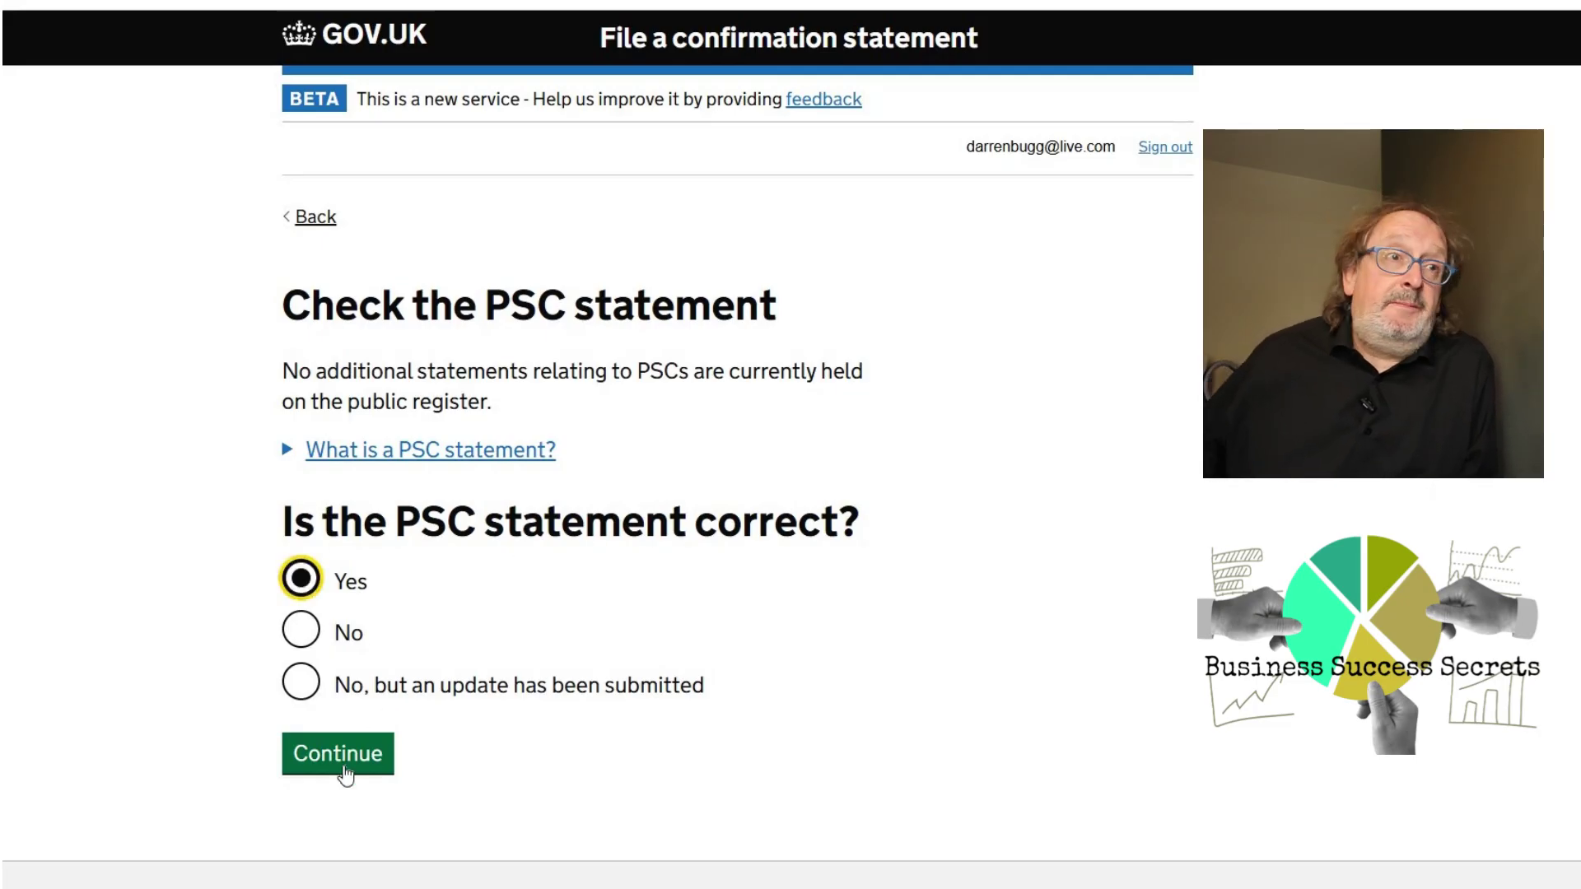
click(350, 762)
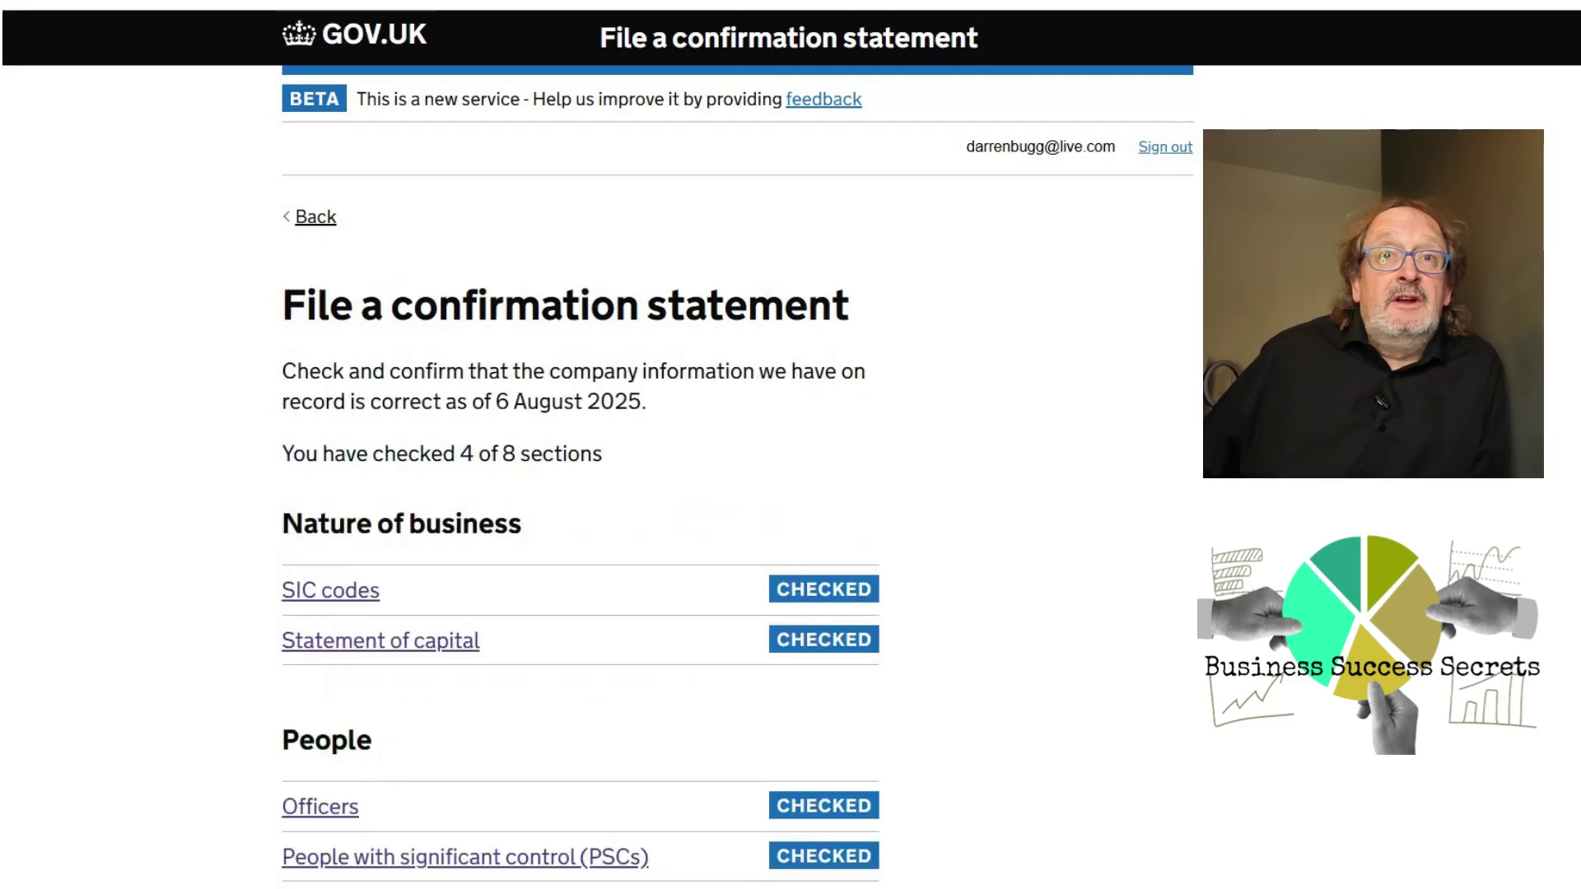
scroll(791, 450, down, 5)
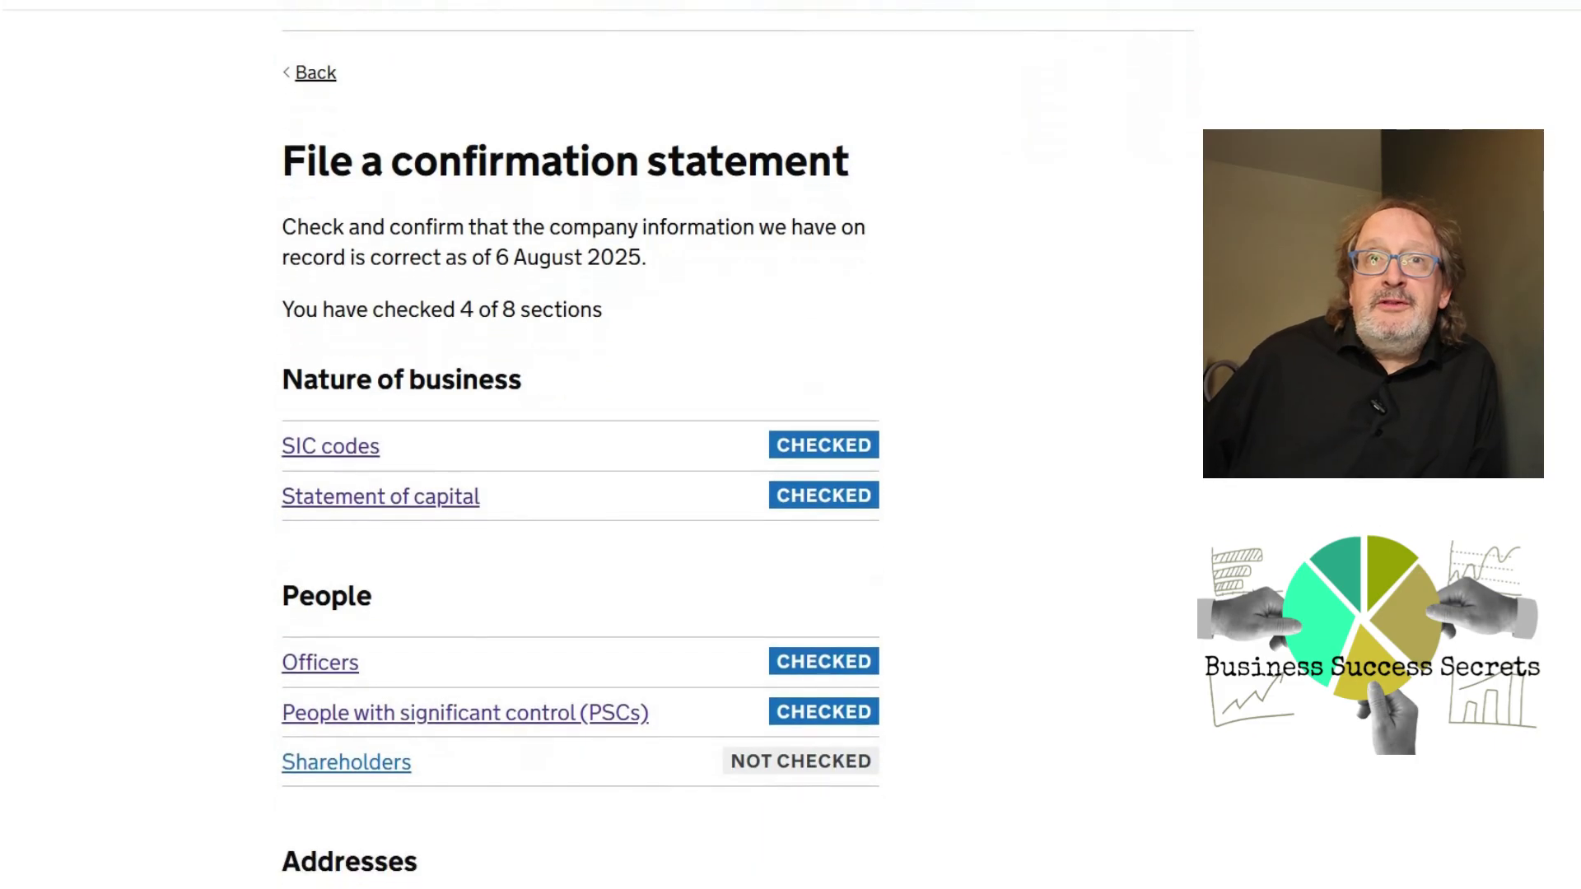
- Review the class of shares and shares held in the Shareholders section and confirm with Yes that the details are correct
scroll(670, 600, down, 1)
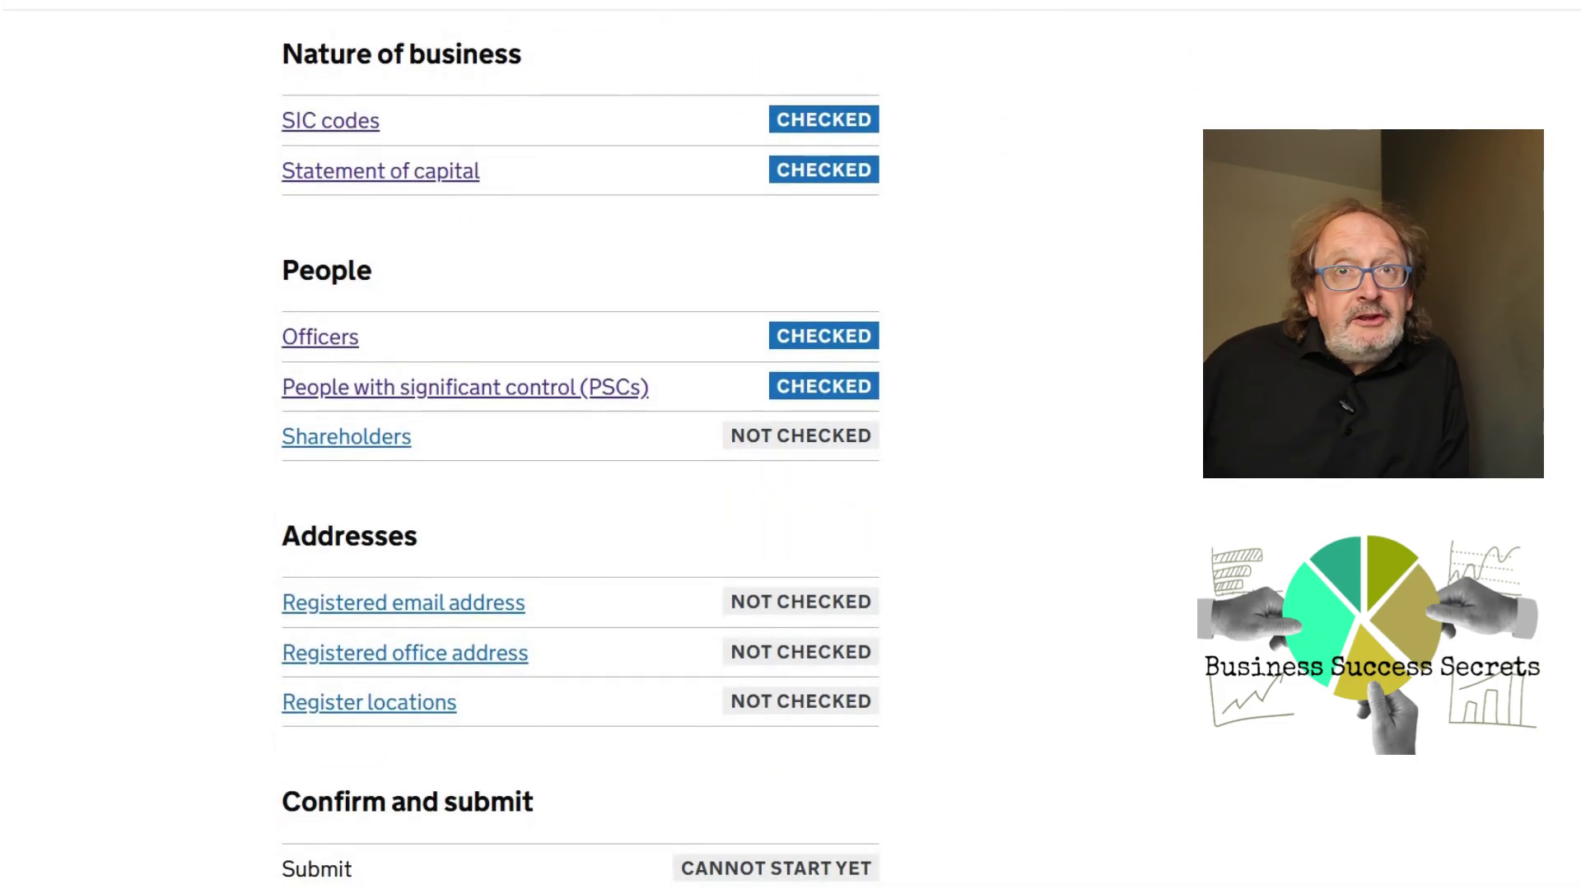
click(403, 448)
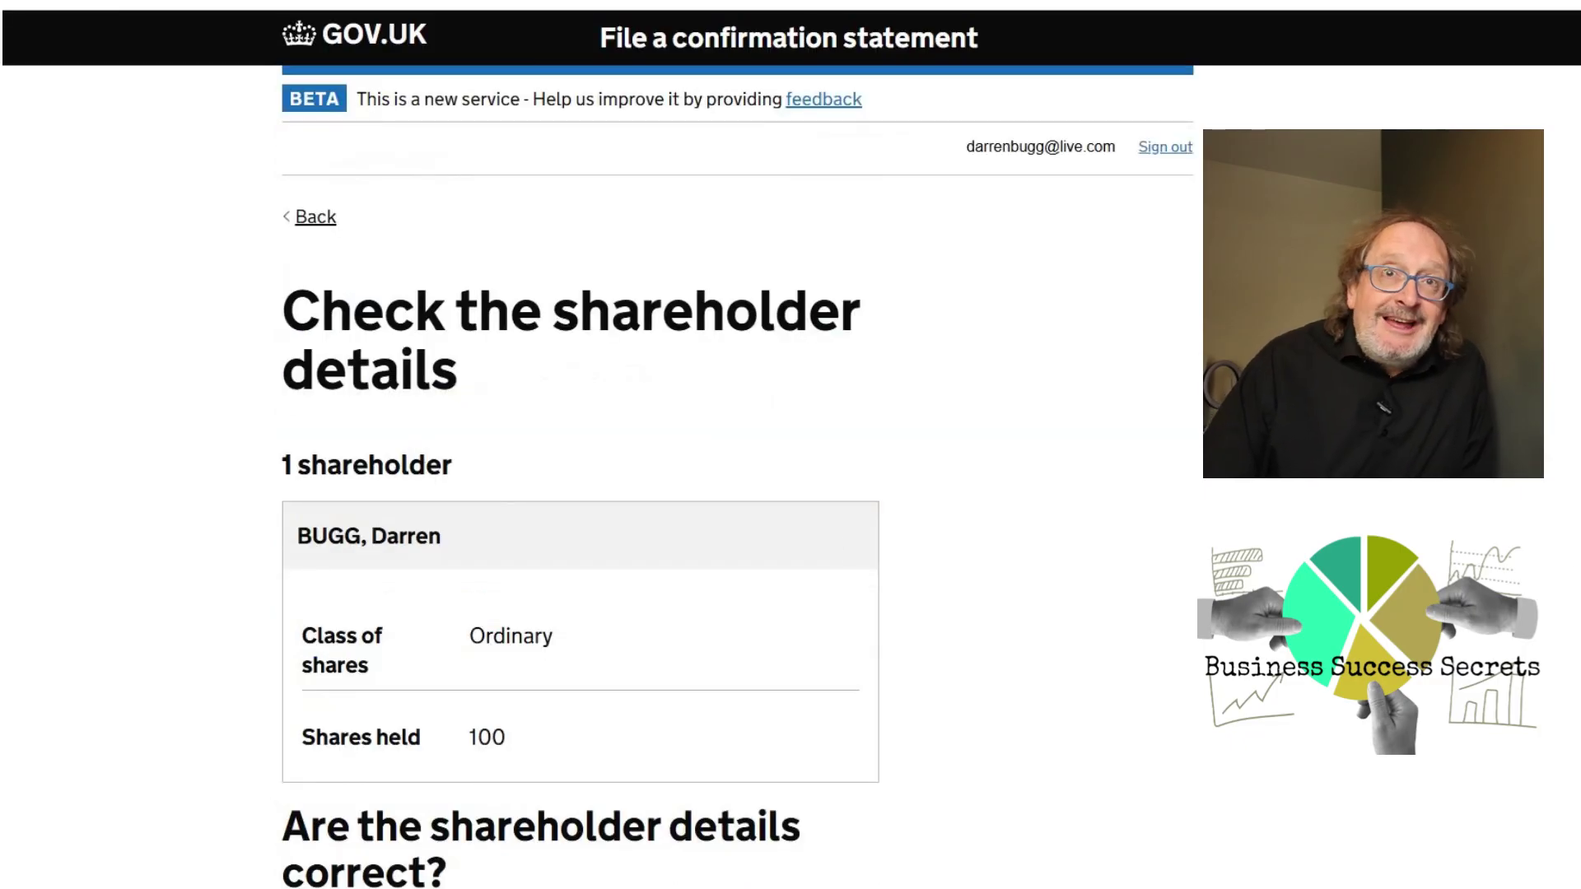
scroll(791, 450, down, 2)
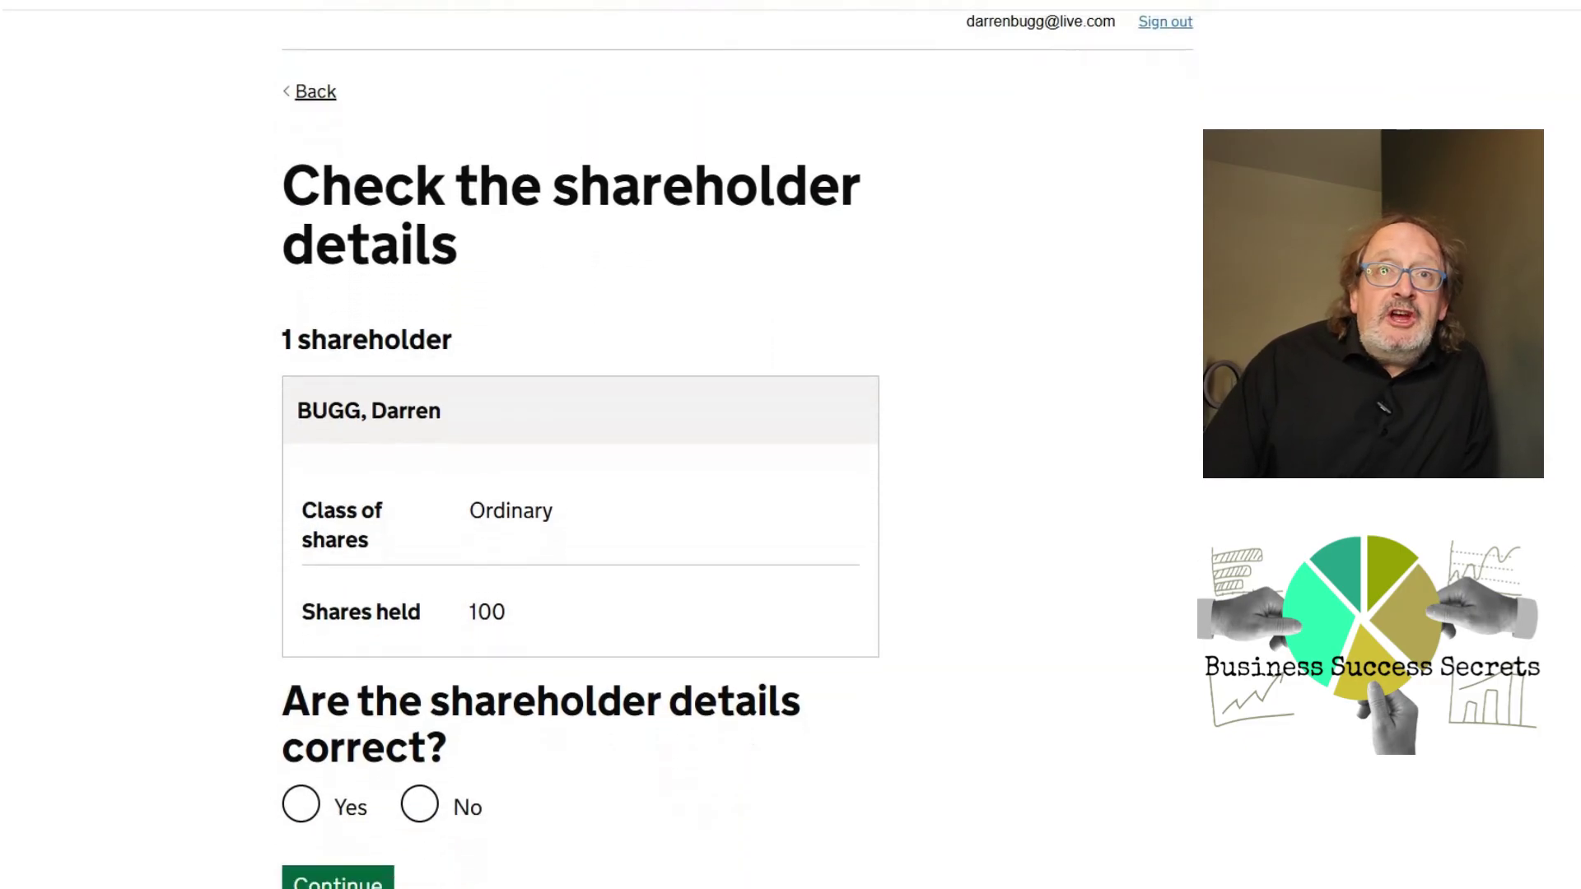
scroll(791, 450, down, 2)
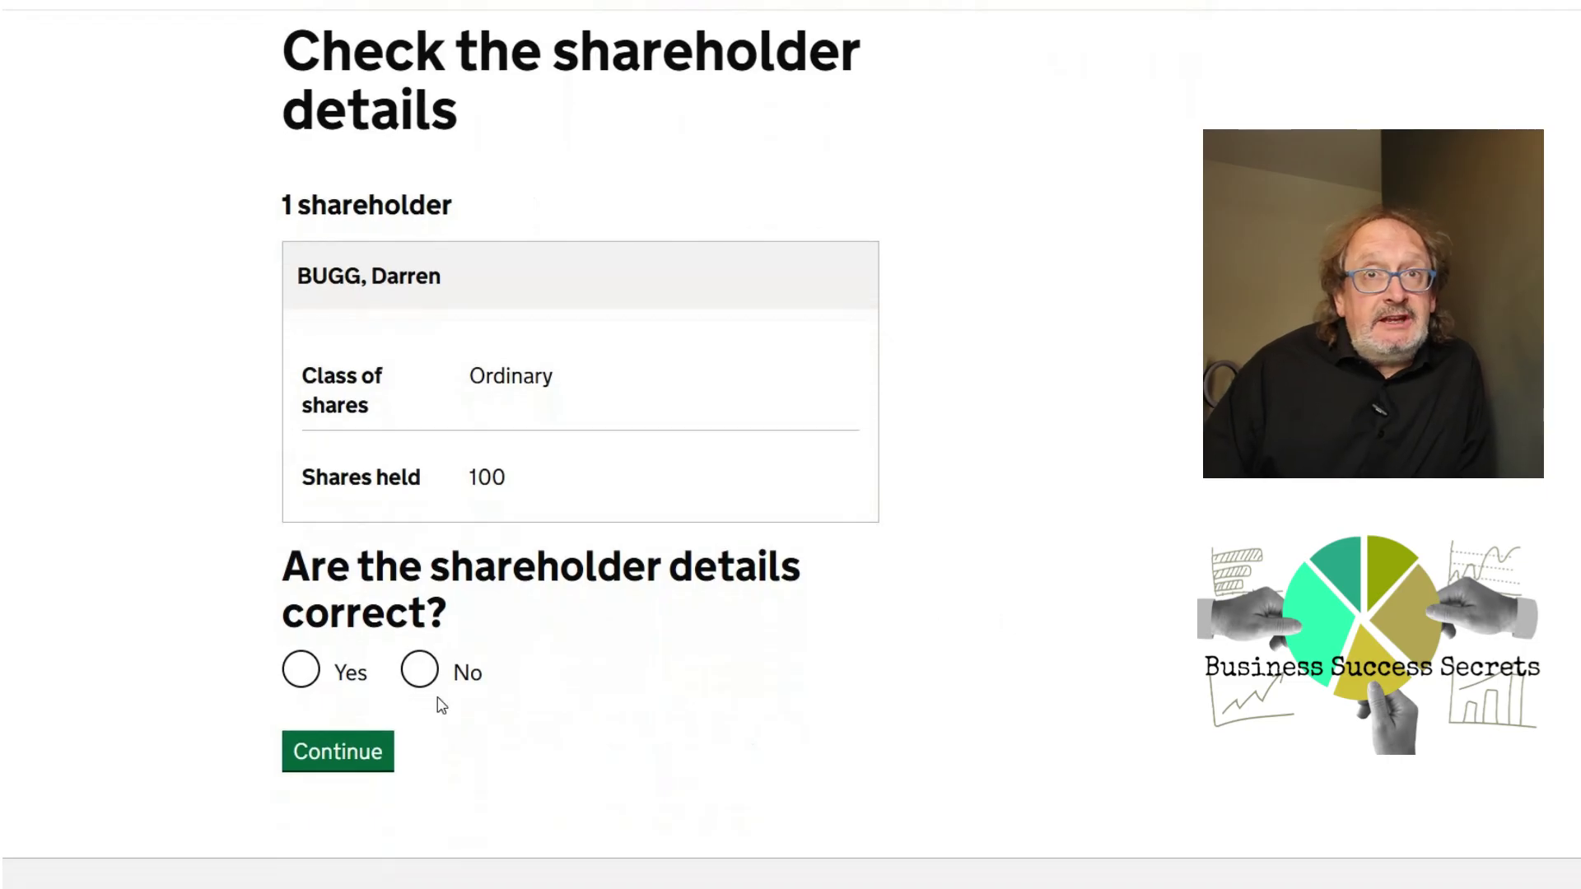
click(295, 671)
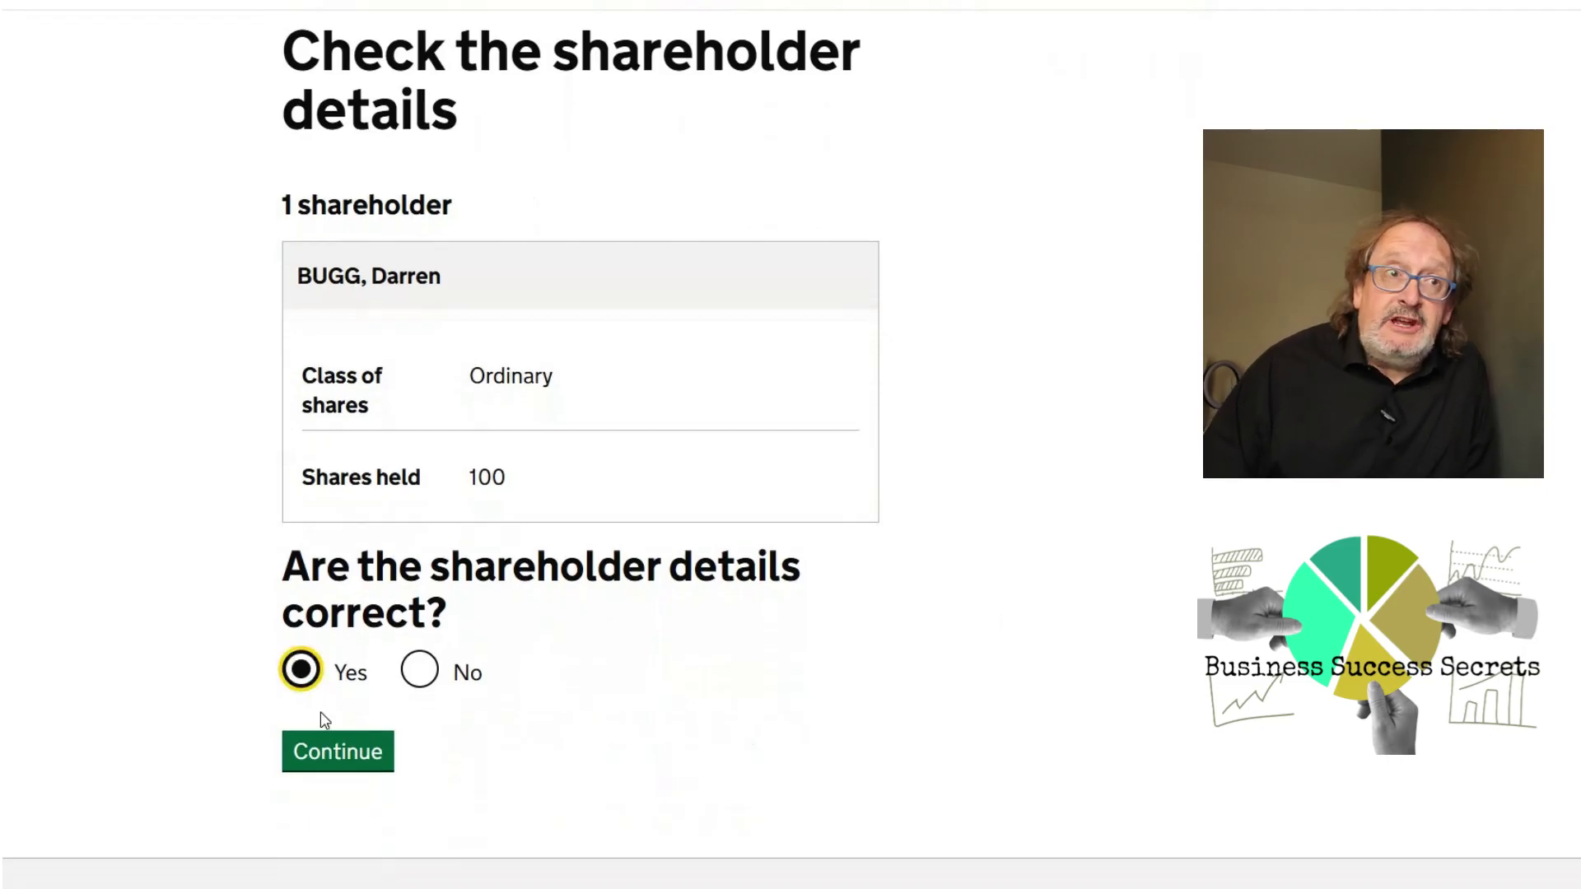
click(350, 754)
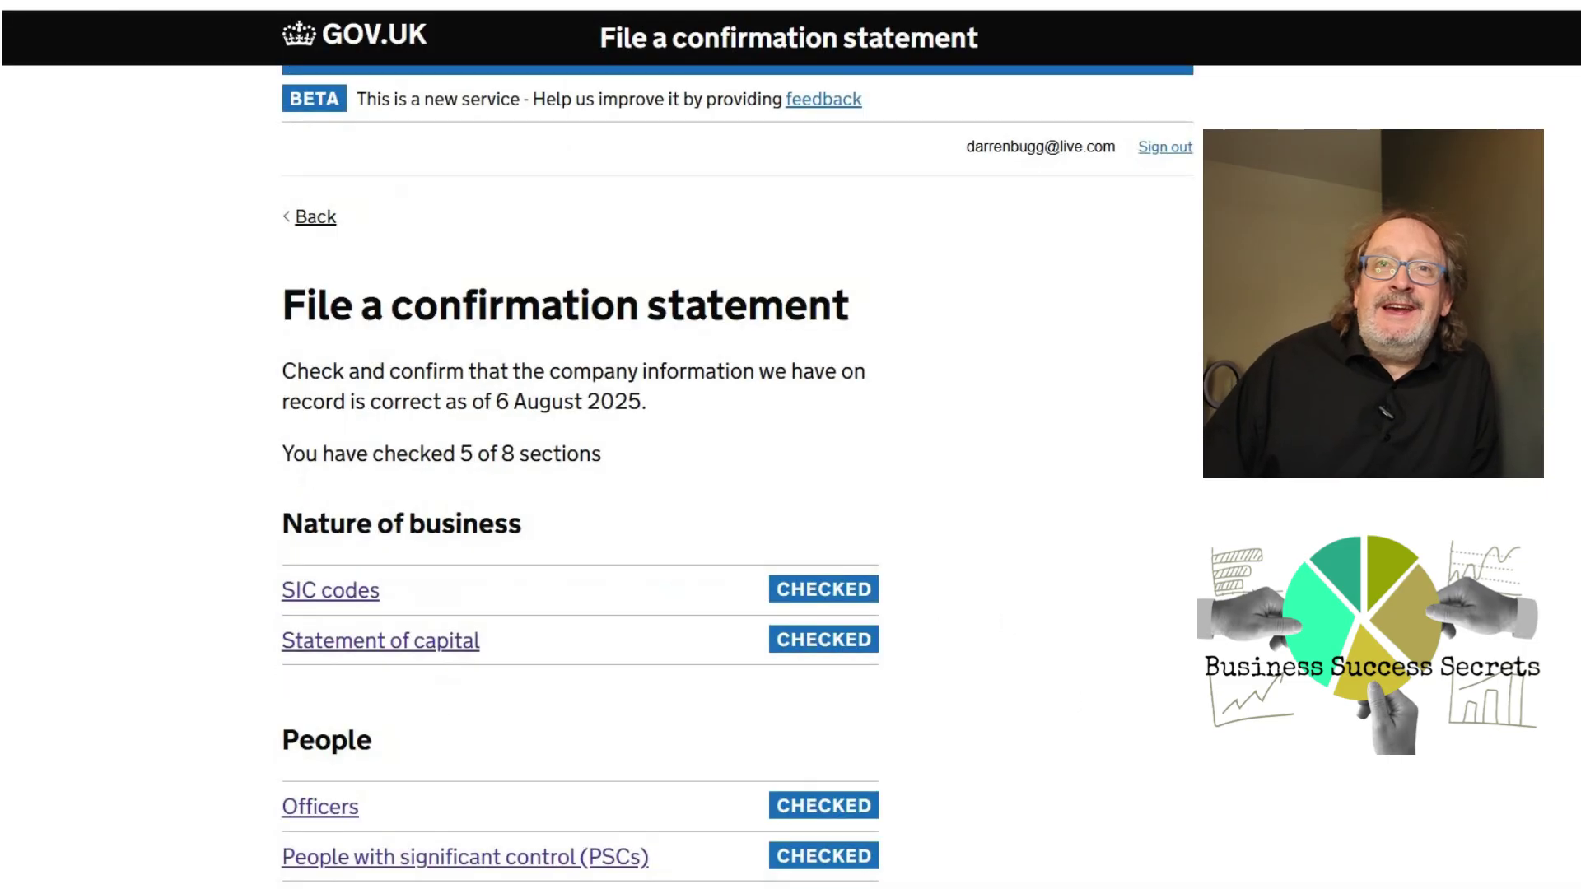
- Check the registered email address and confirm with Yes that it is correct
scroll(580, 445, down, 6)
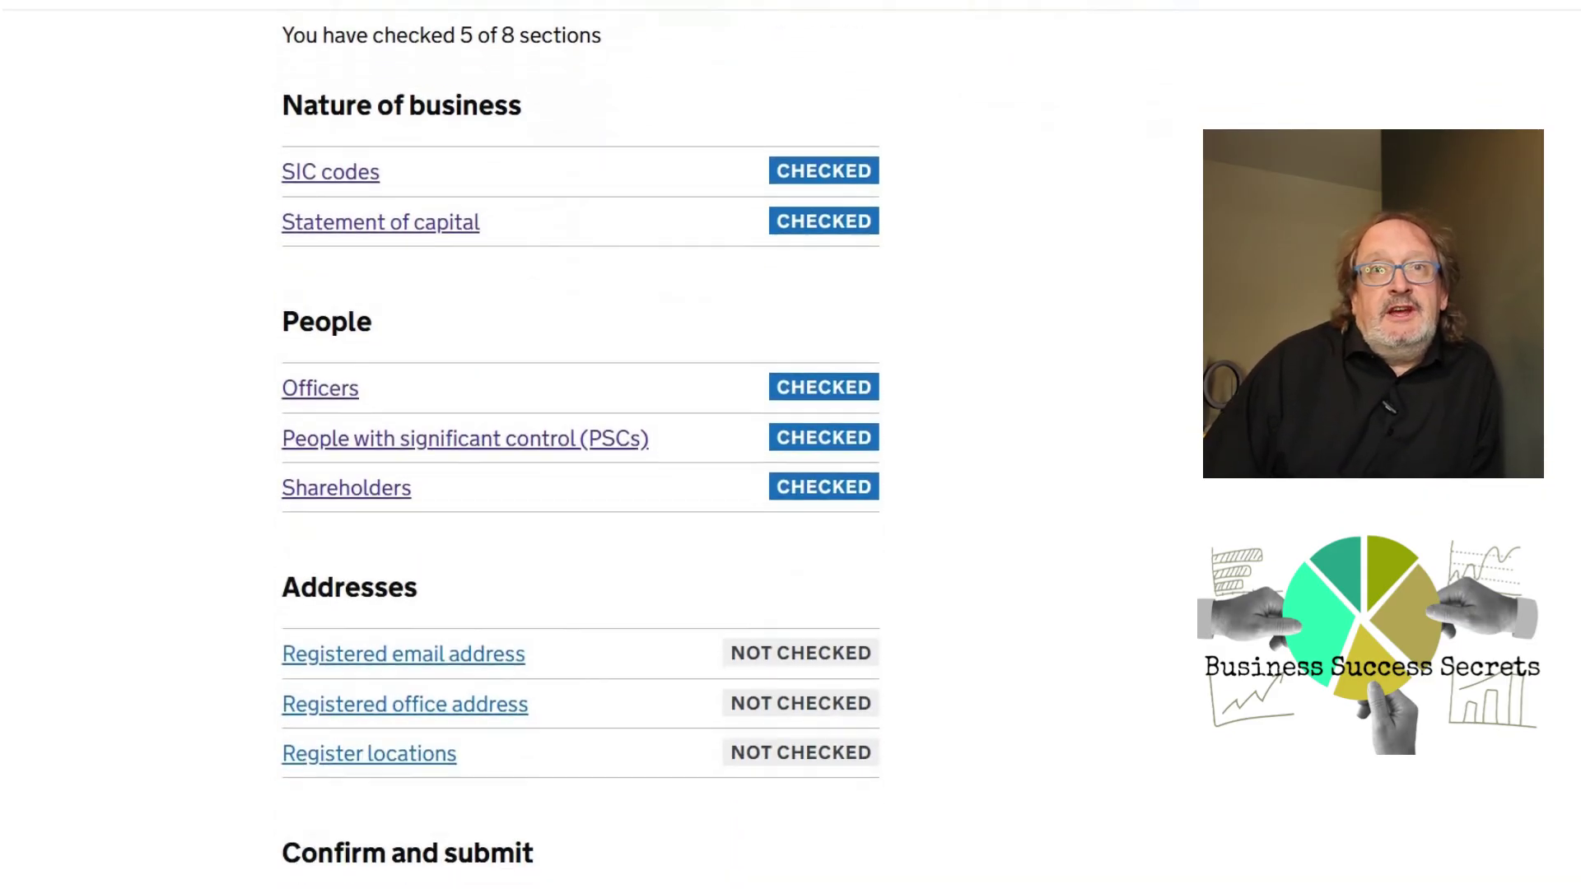
scroll(942, 676, down, 1)
click(486, 518)
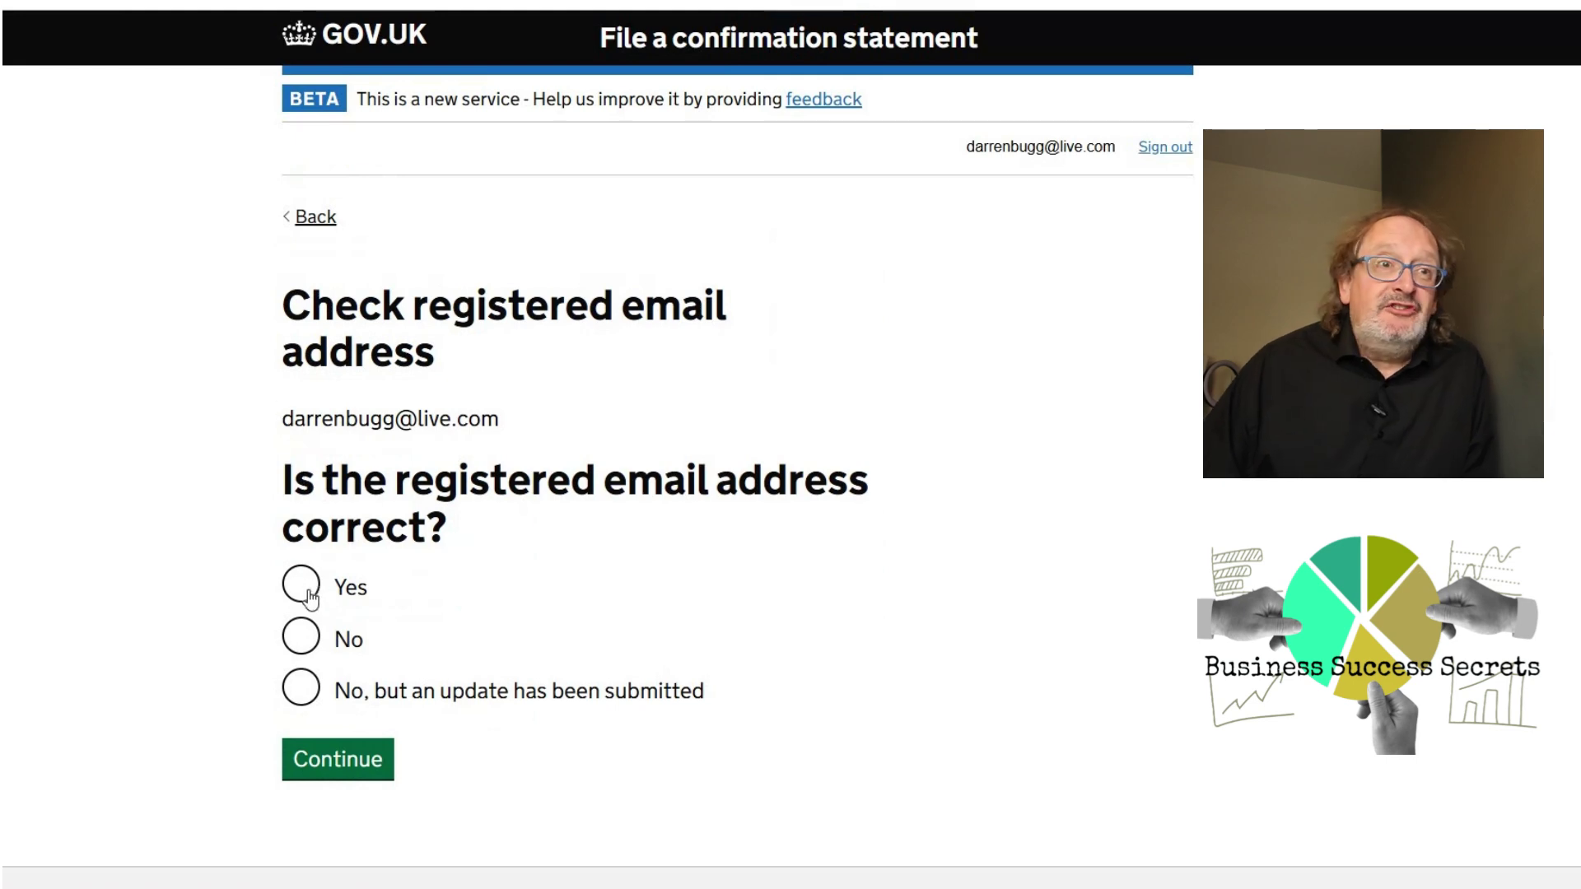
click(307, 593)
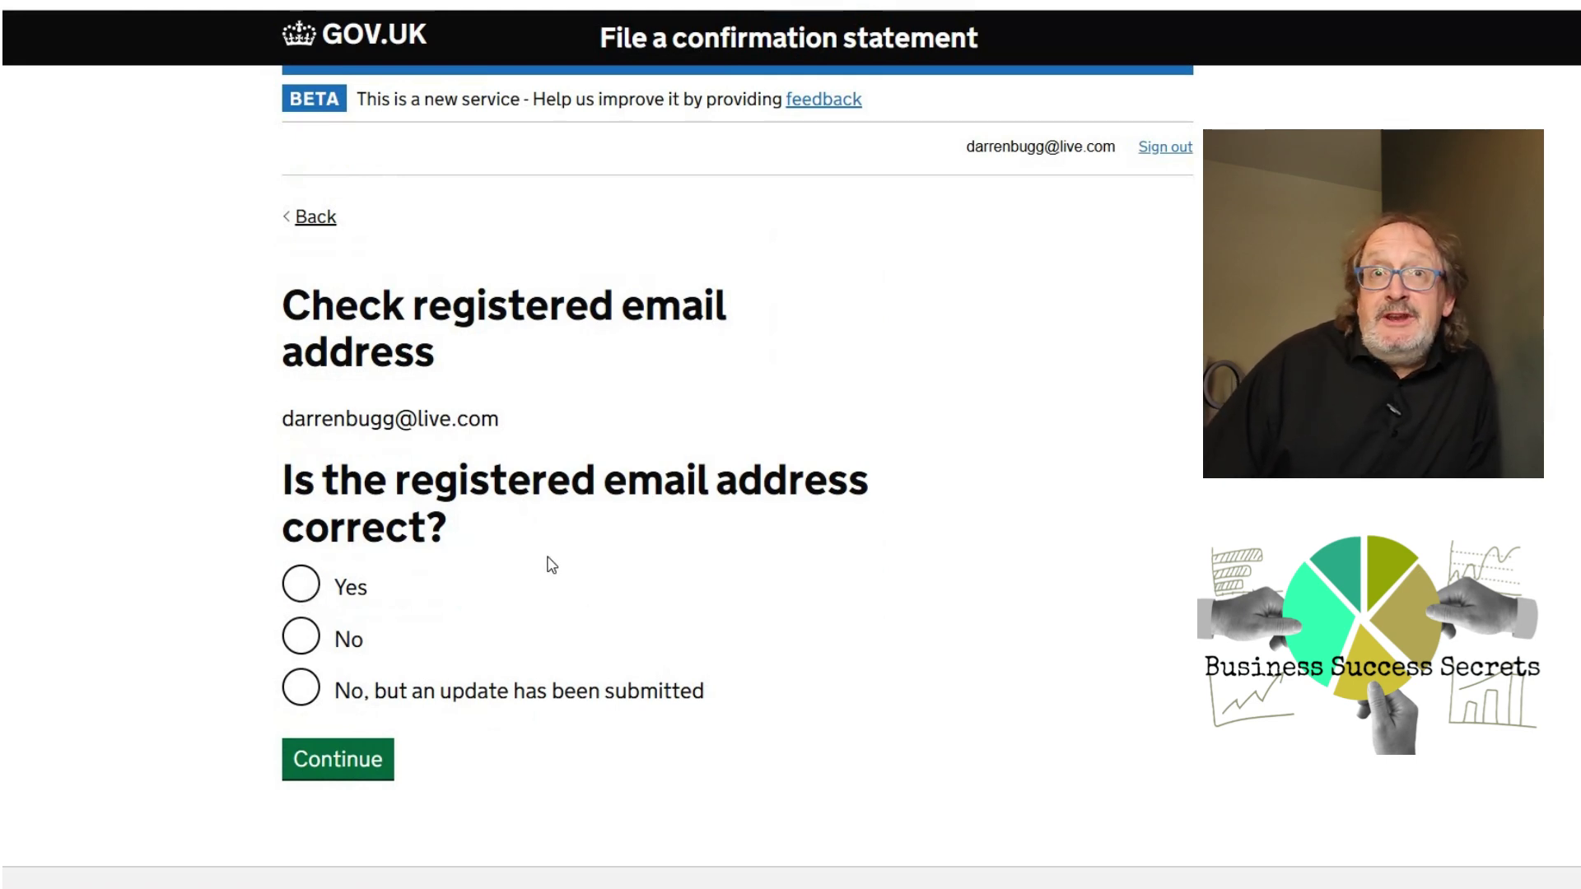
click(329, 762)
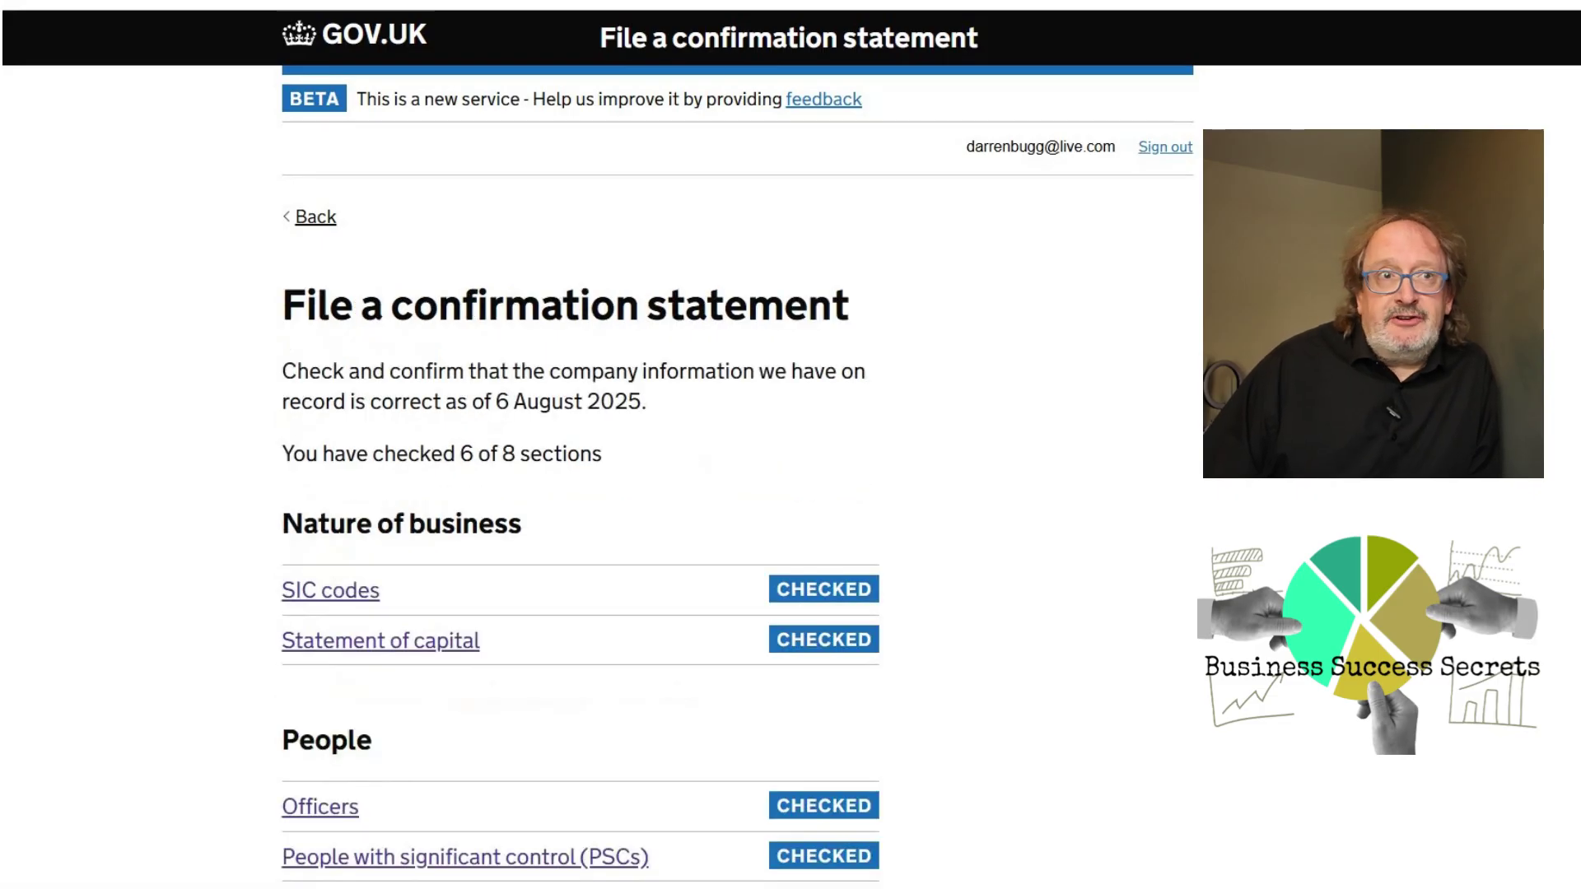
- Check the registered office address and confirm with Yes that it is correct
scroll(581, 461, down, 6)
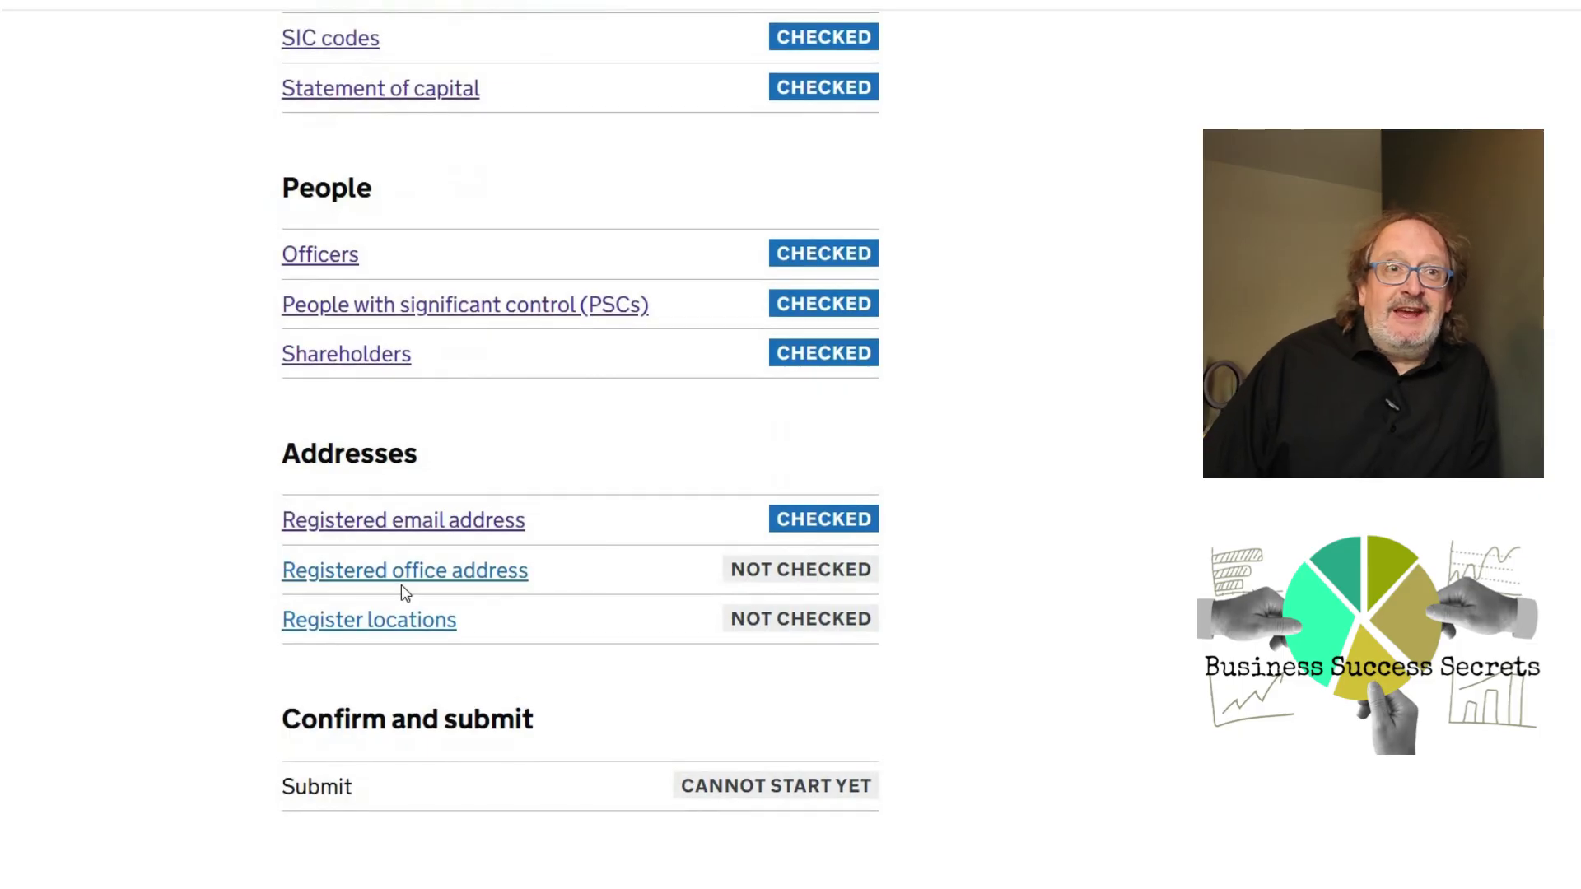
click(396, 571)
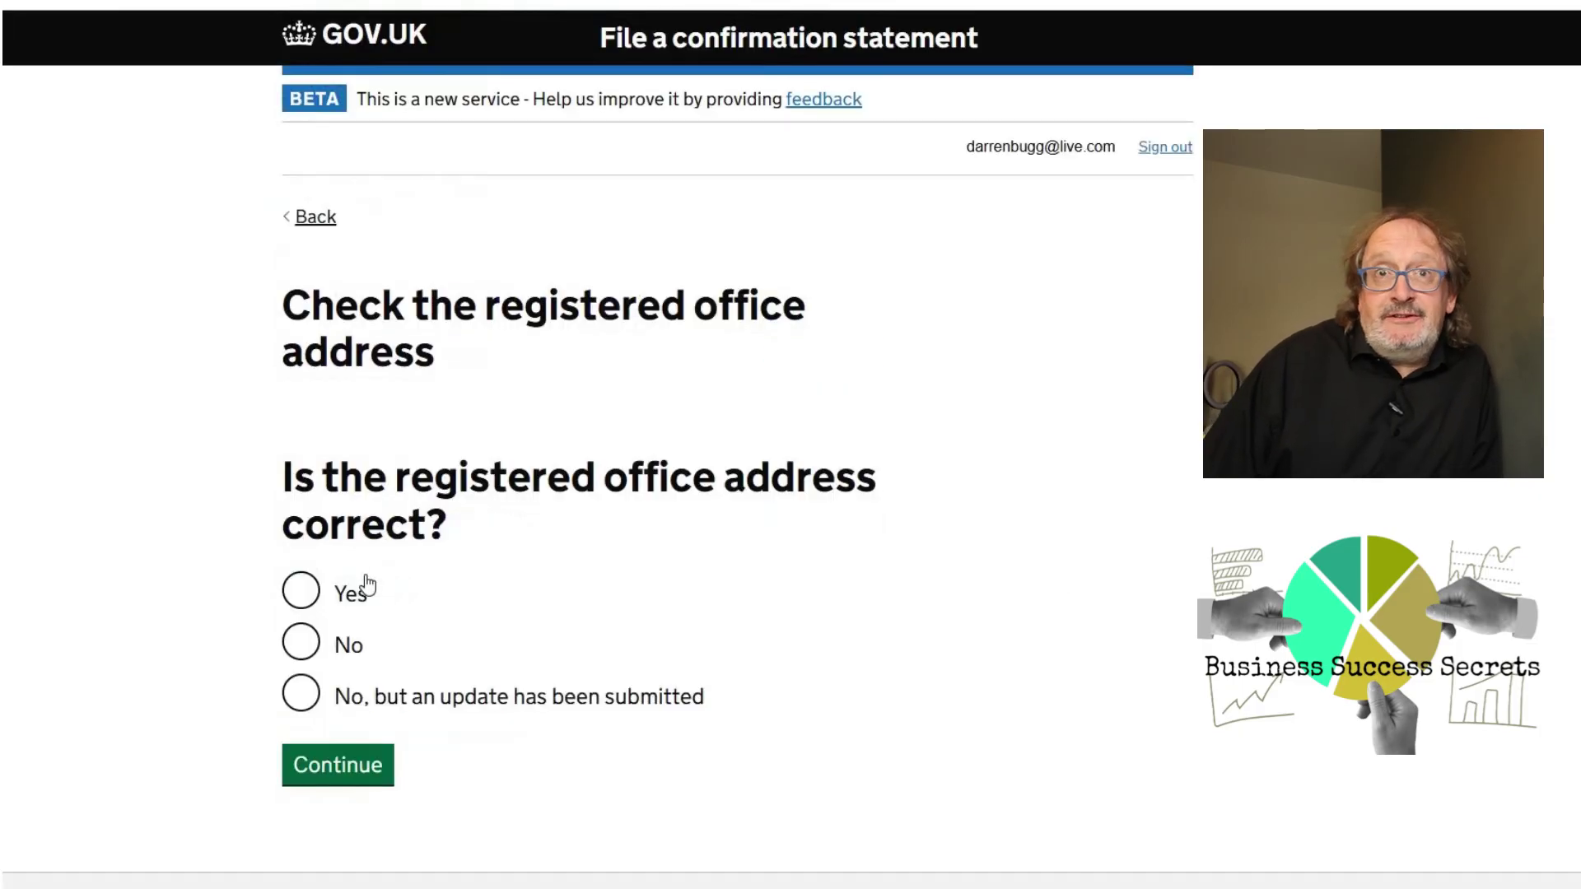
click(304, 594)
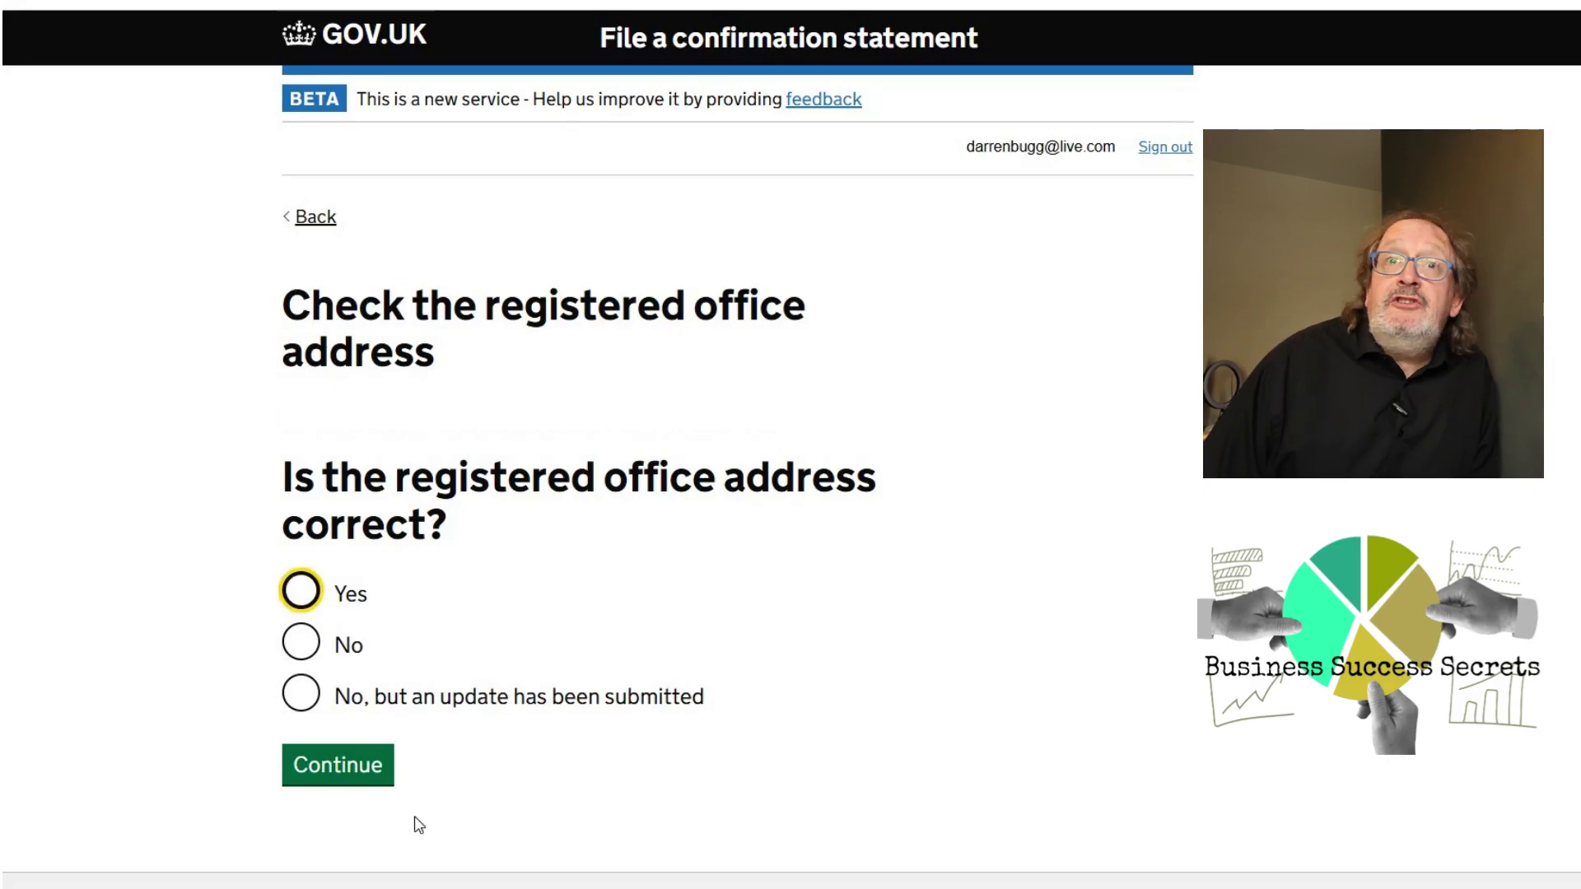
click(318, 778)
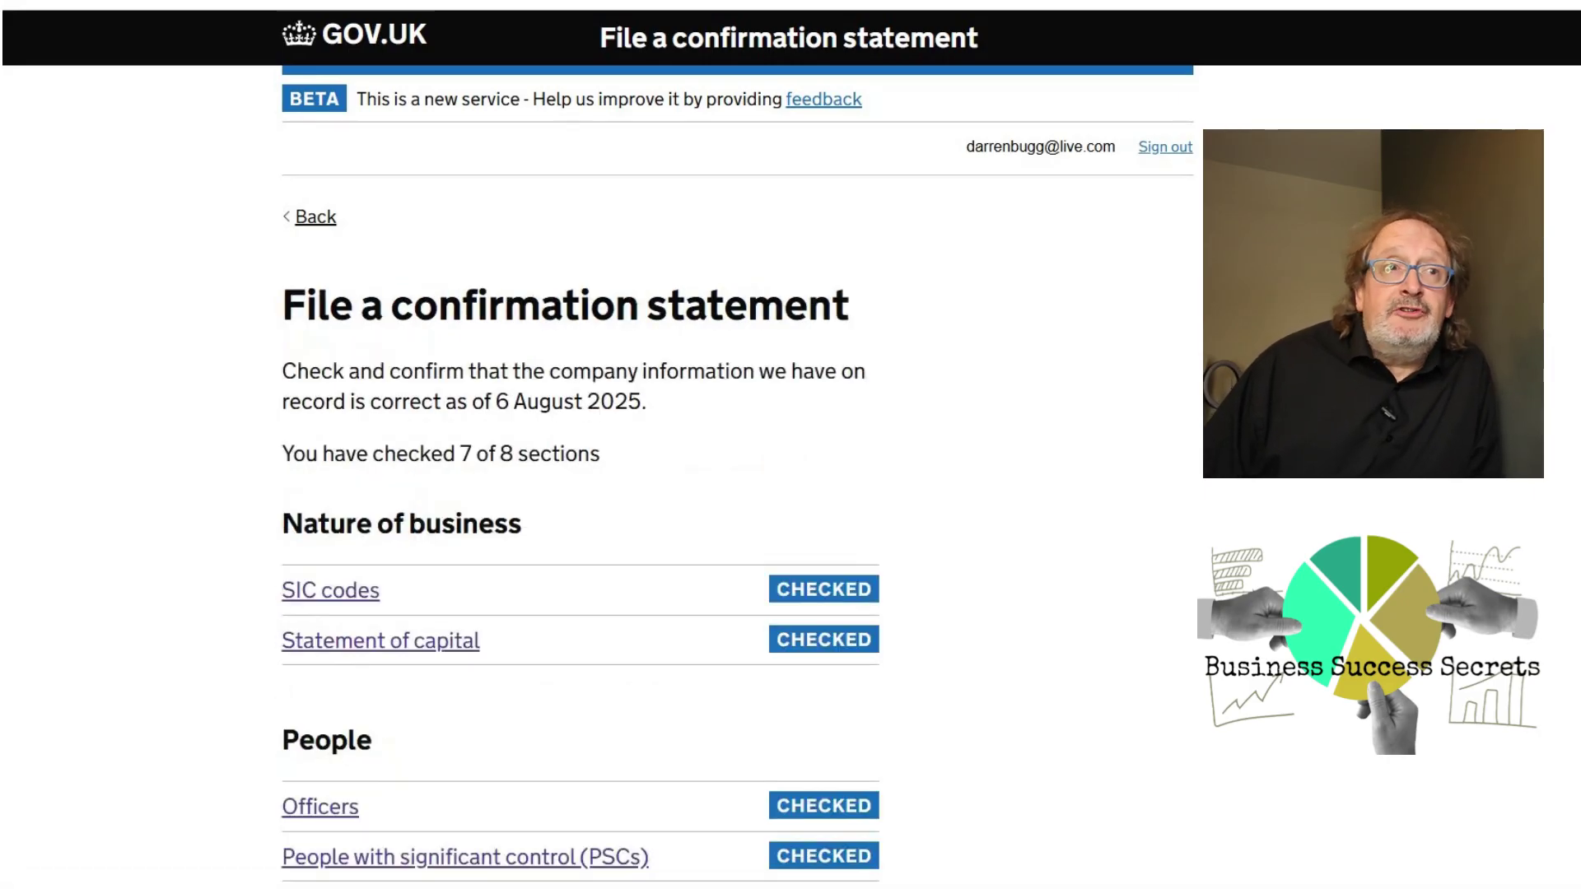
- Check the Register locations section and confirm with Yes that this is where the company records are kept
scroll(581, 494, down, 5)
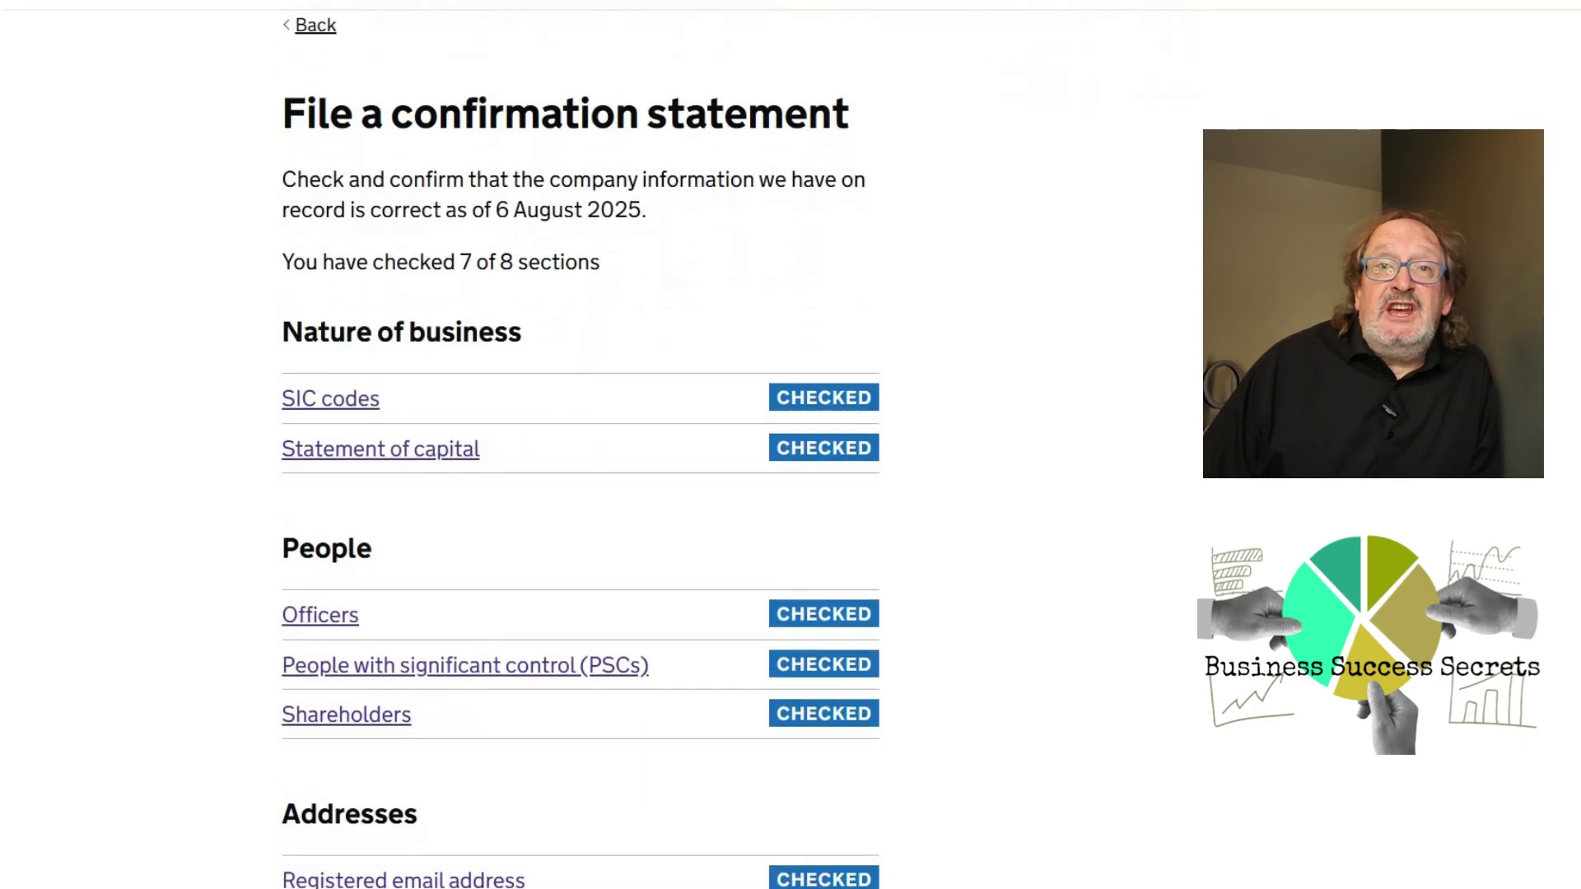
scroll(416, 729, down, 1)
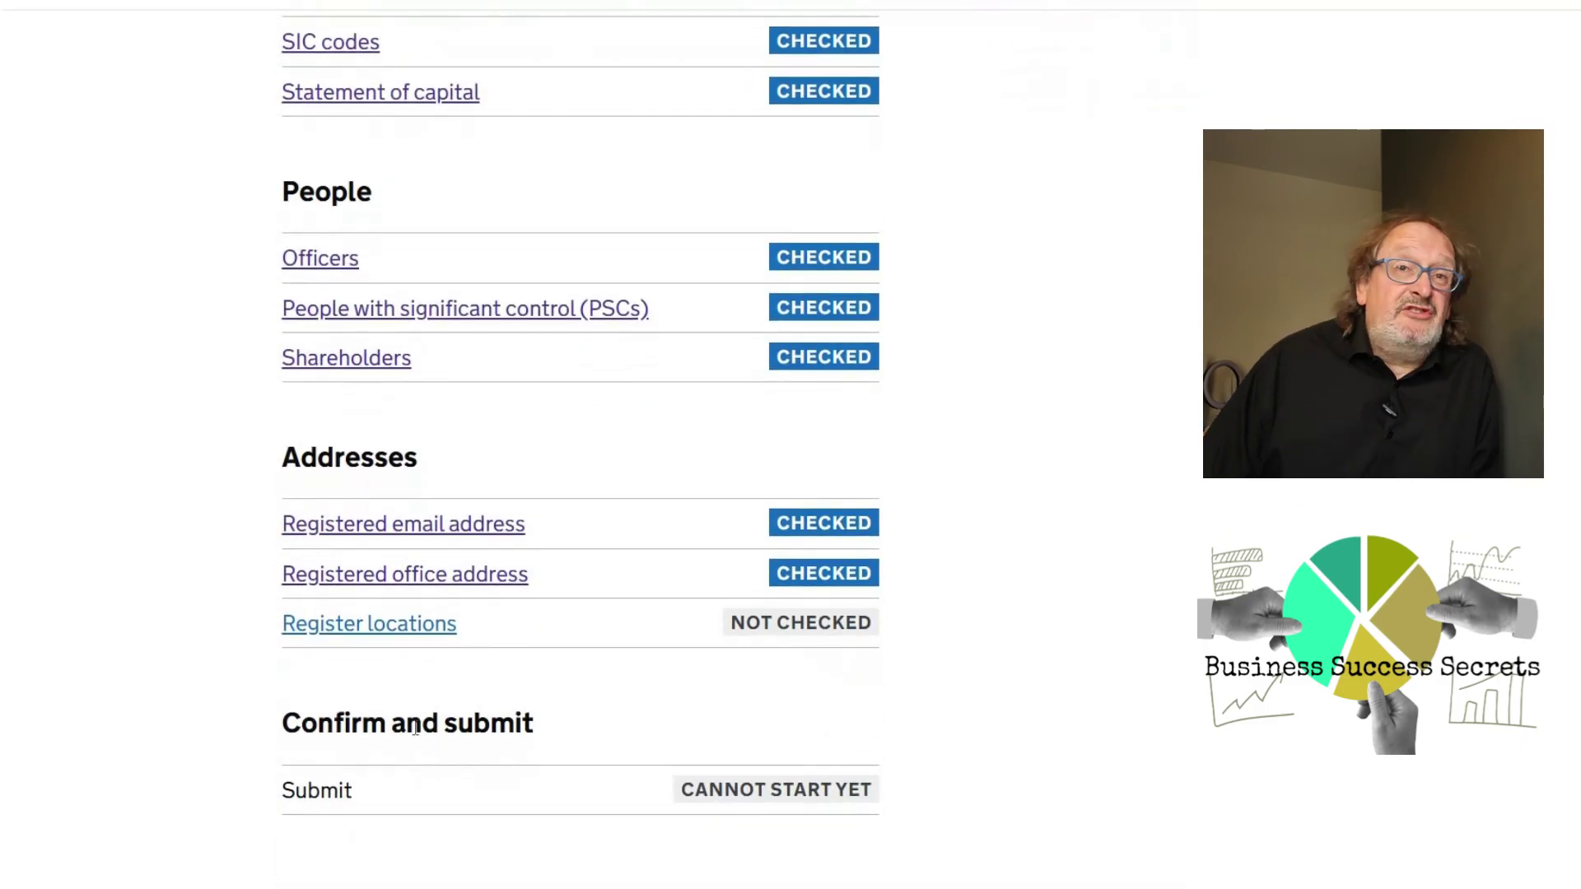
click(330, 633)
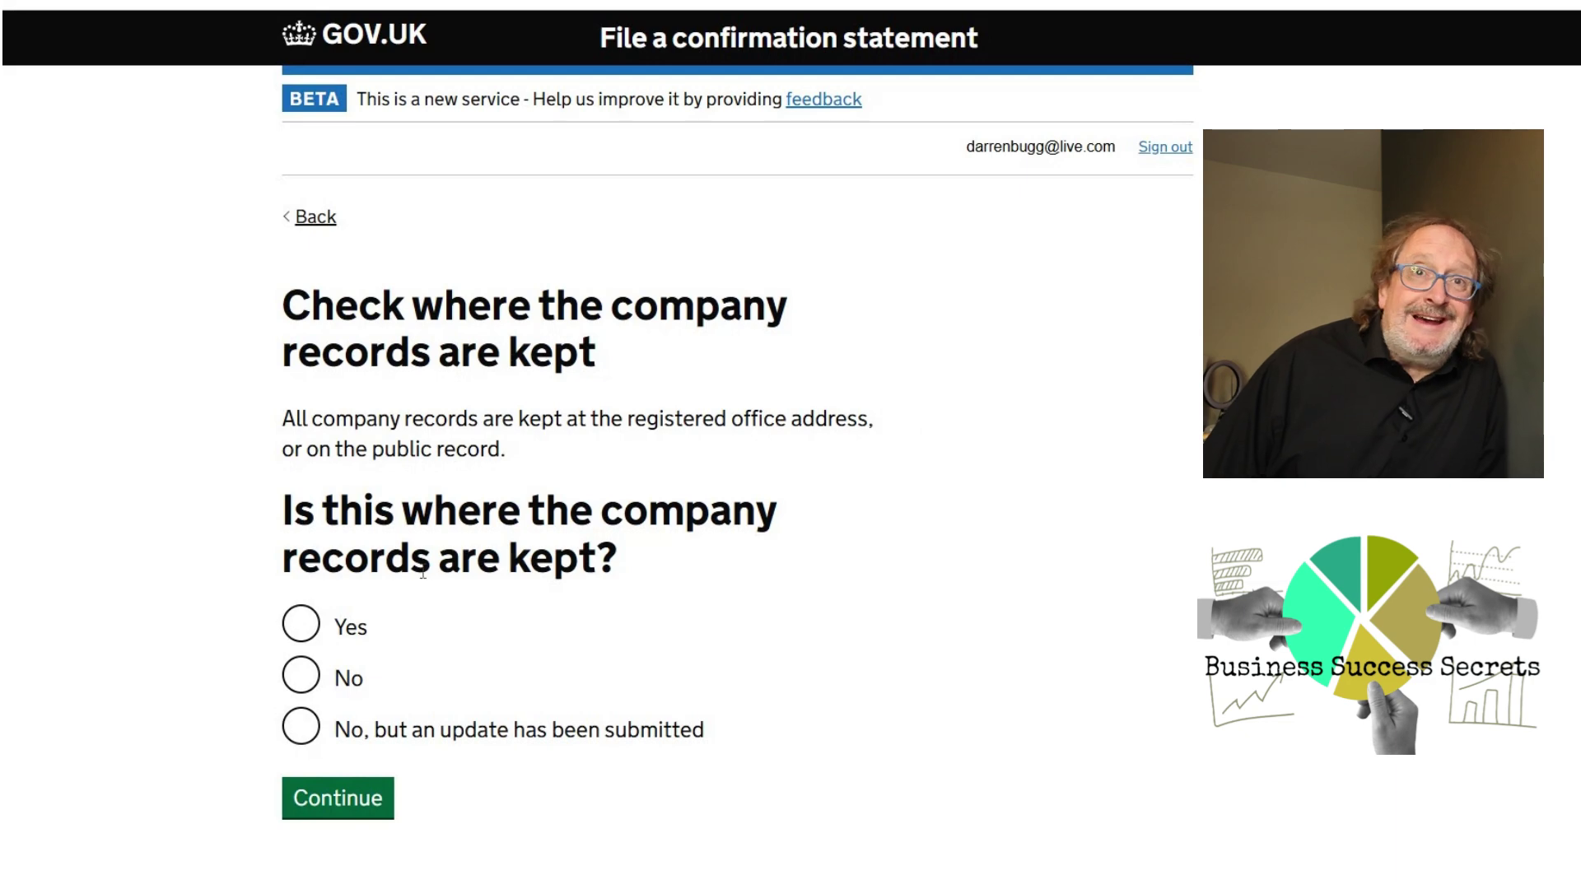
click(351, 628)
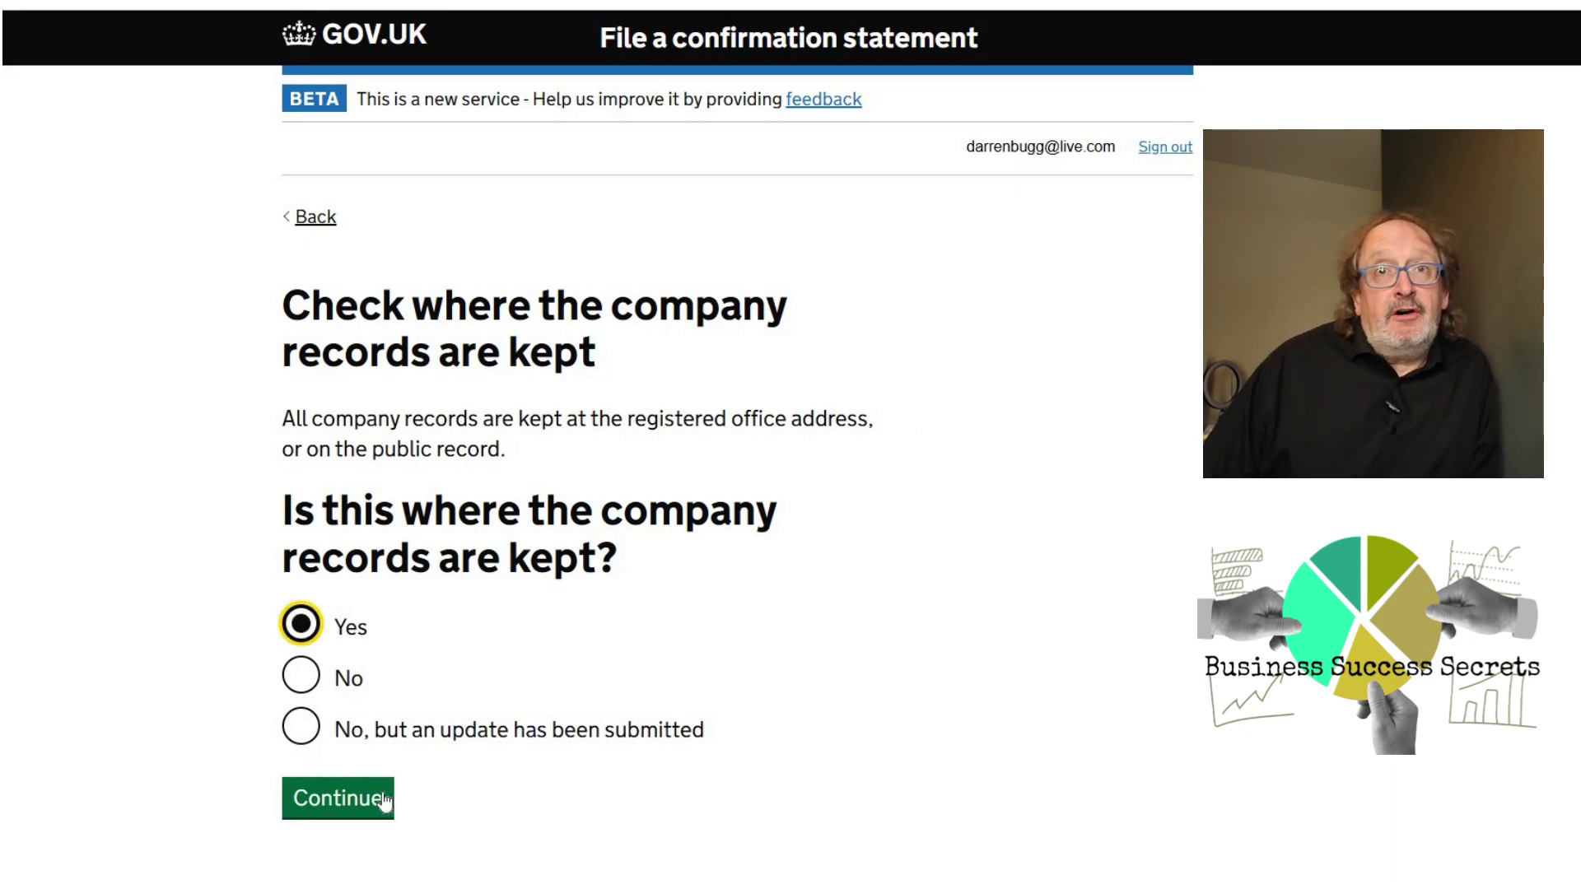
click(311, 812)
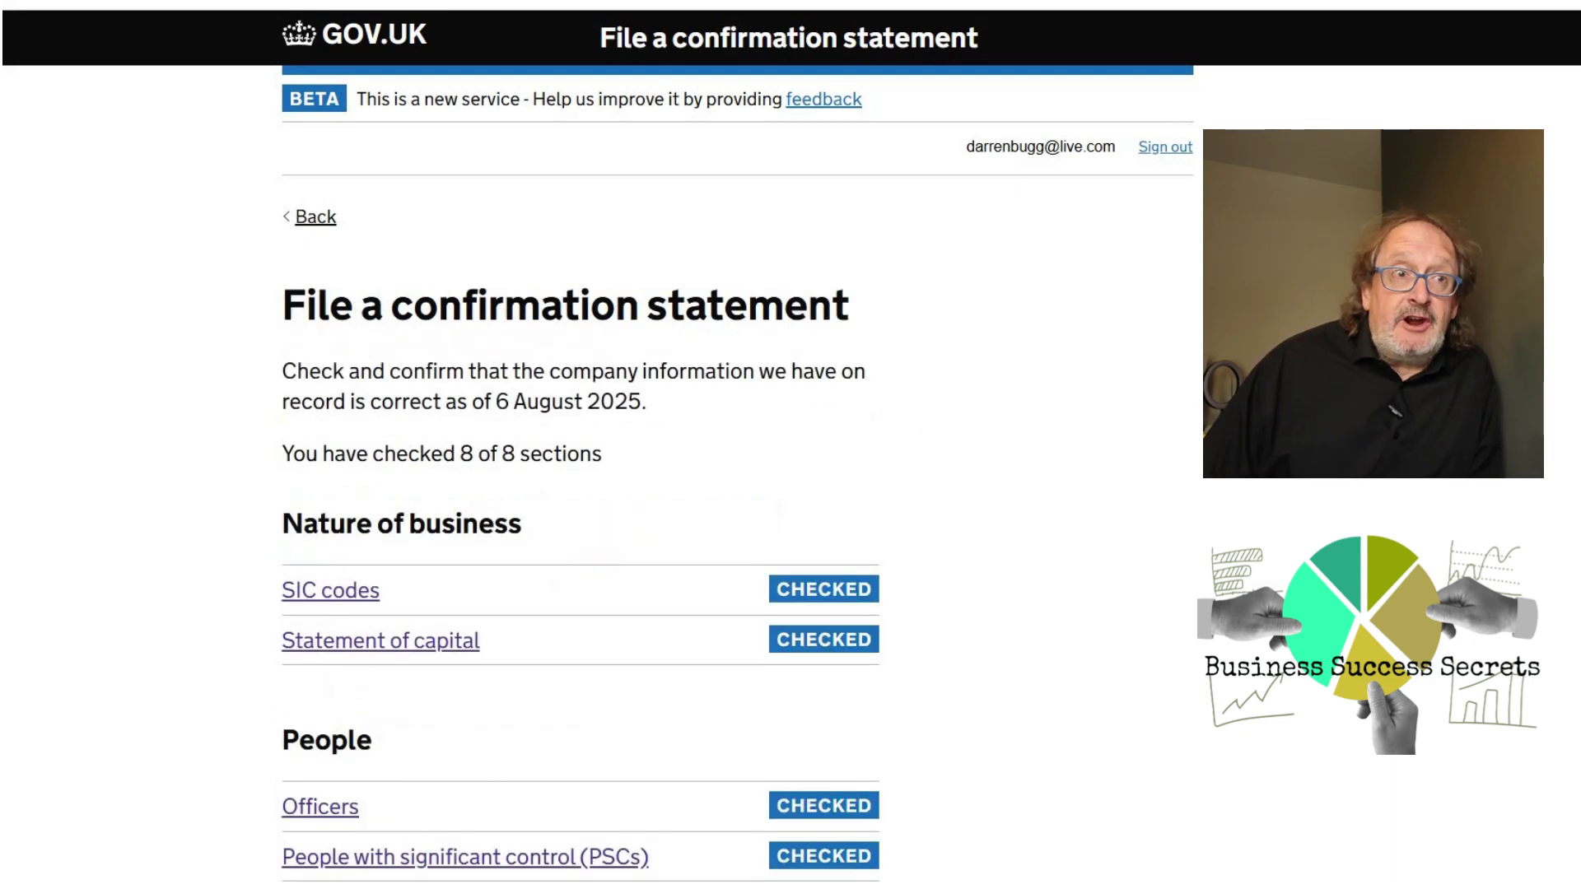
- Submit the confirmation statement, accepting both the required-information and lawful-future-activities declarations, and proceed to payment
scroll(580, 494, down, 2)
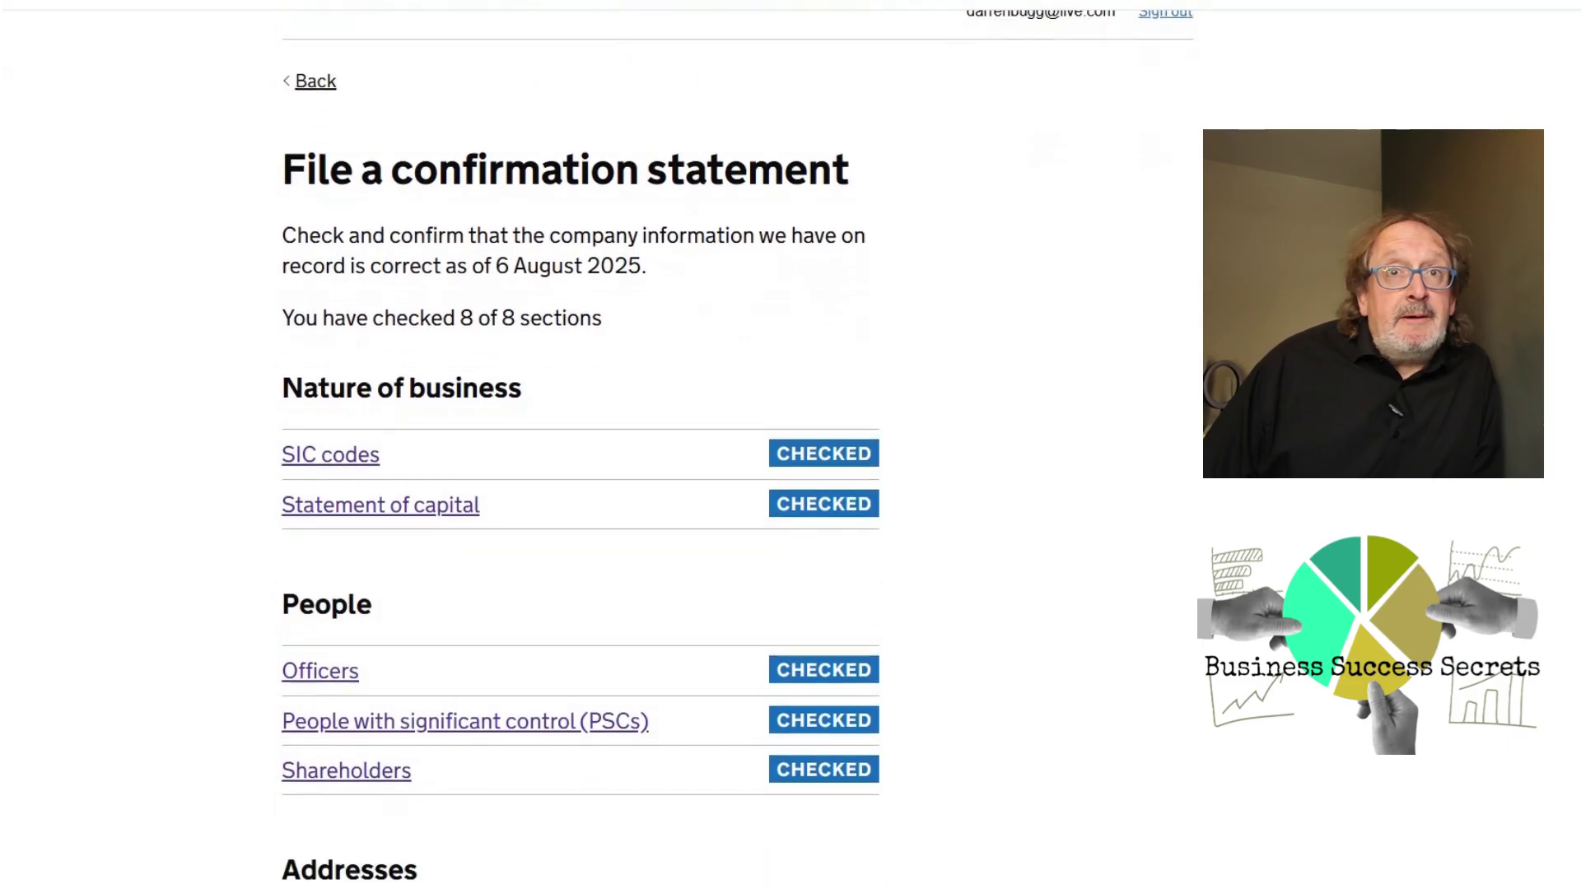
scroll(581, 445, down, 4)
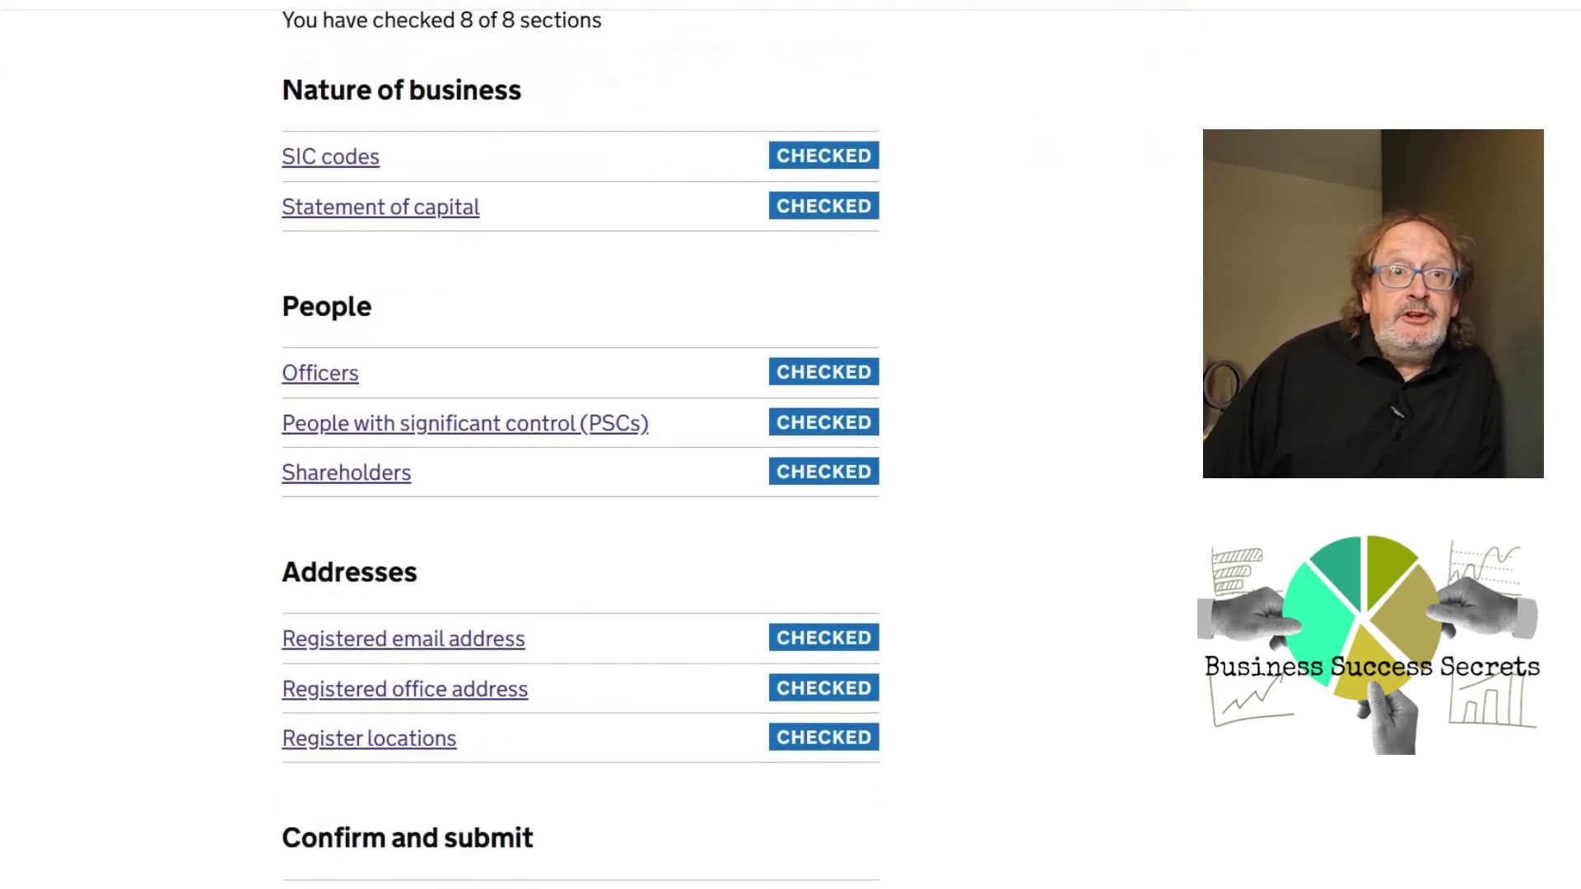
scroll(581, 444, down, 1)
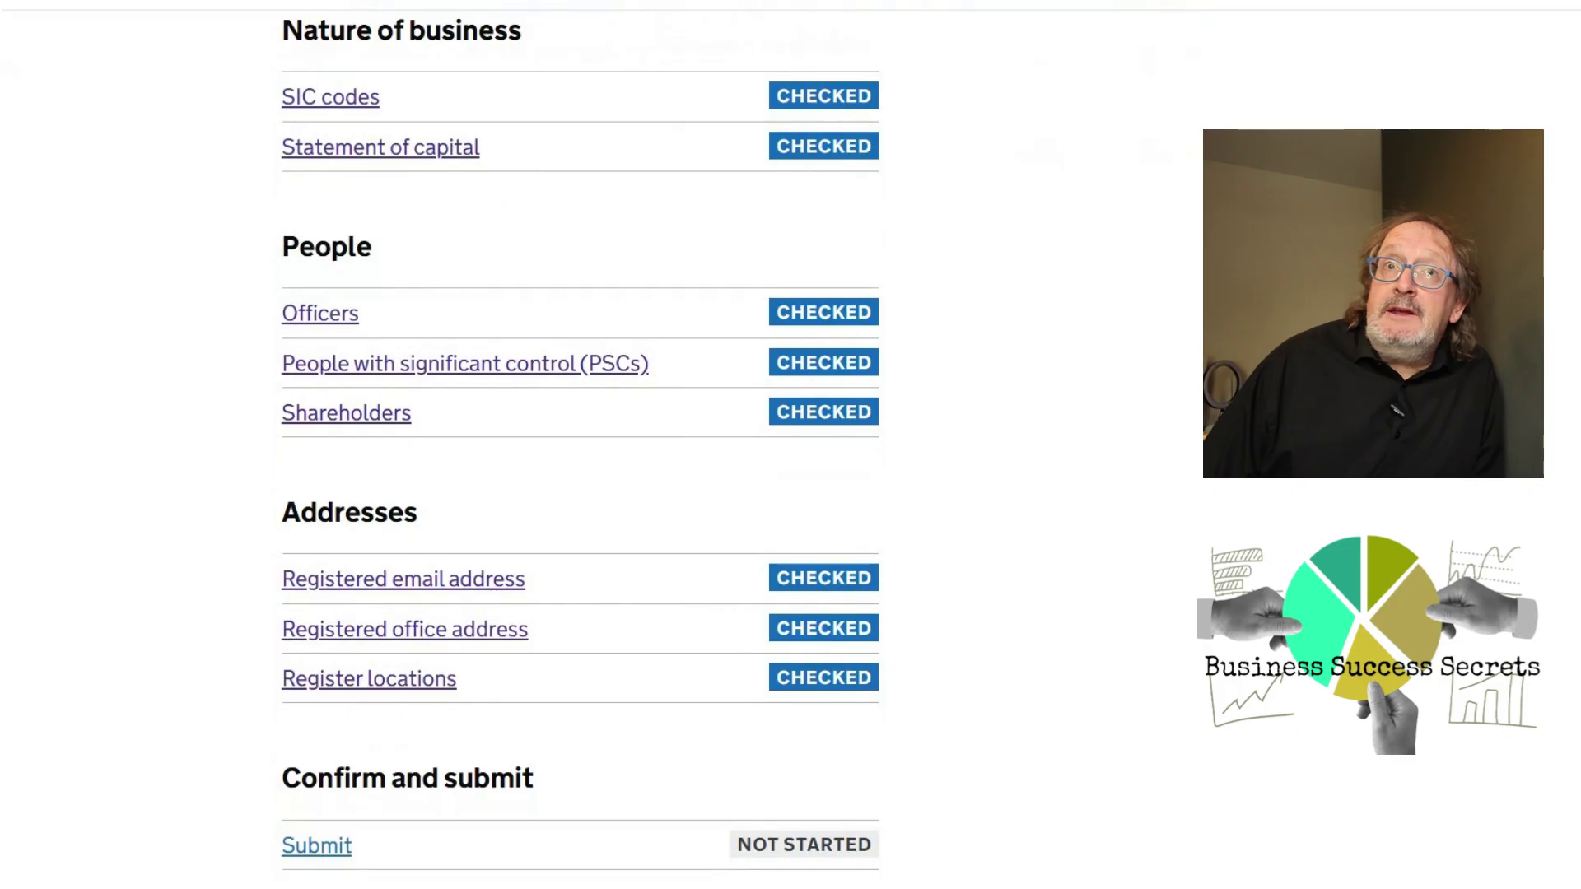
click(313, 846)
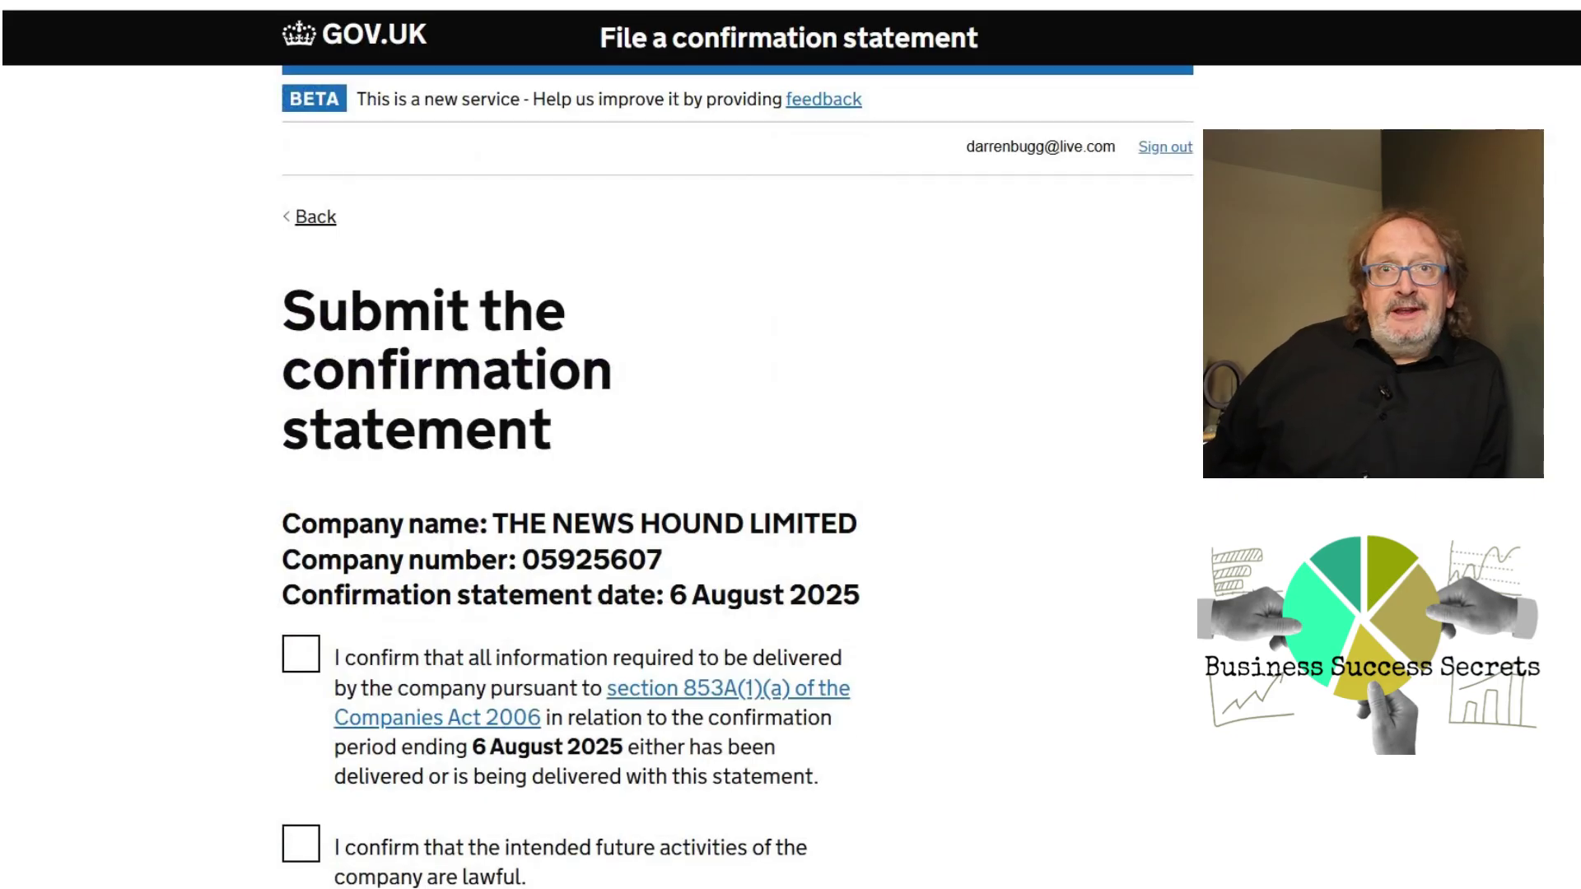
scroll(577, 494, down, 3)
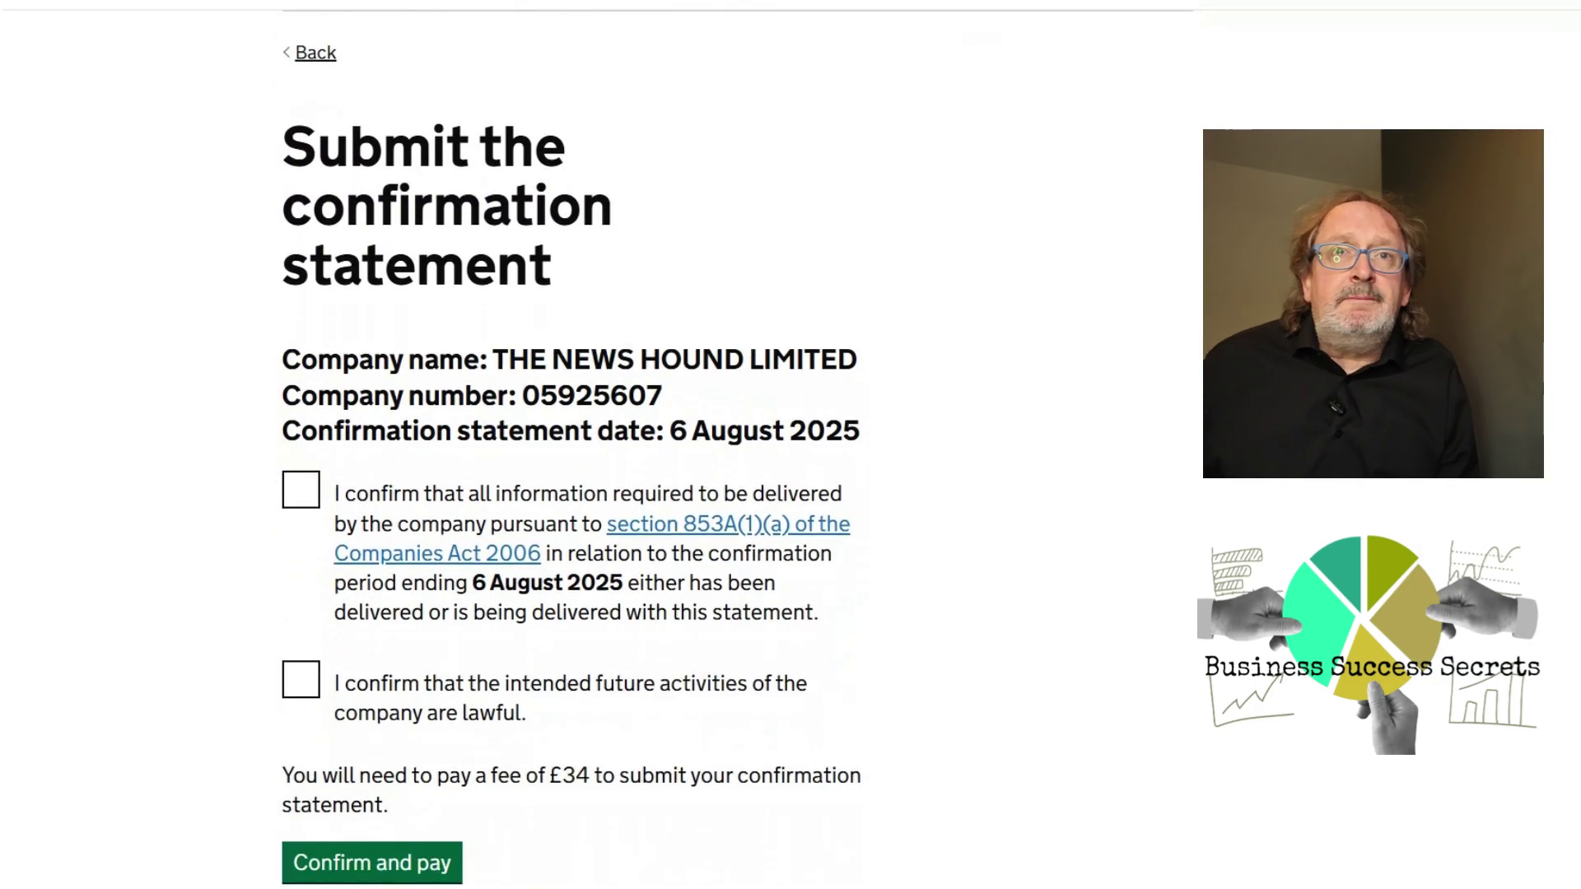
scroll(576, 494, down, 1)
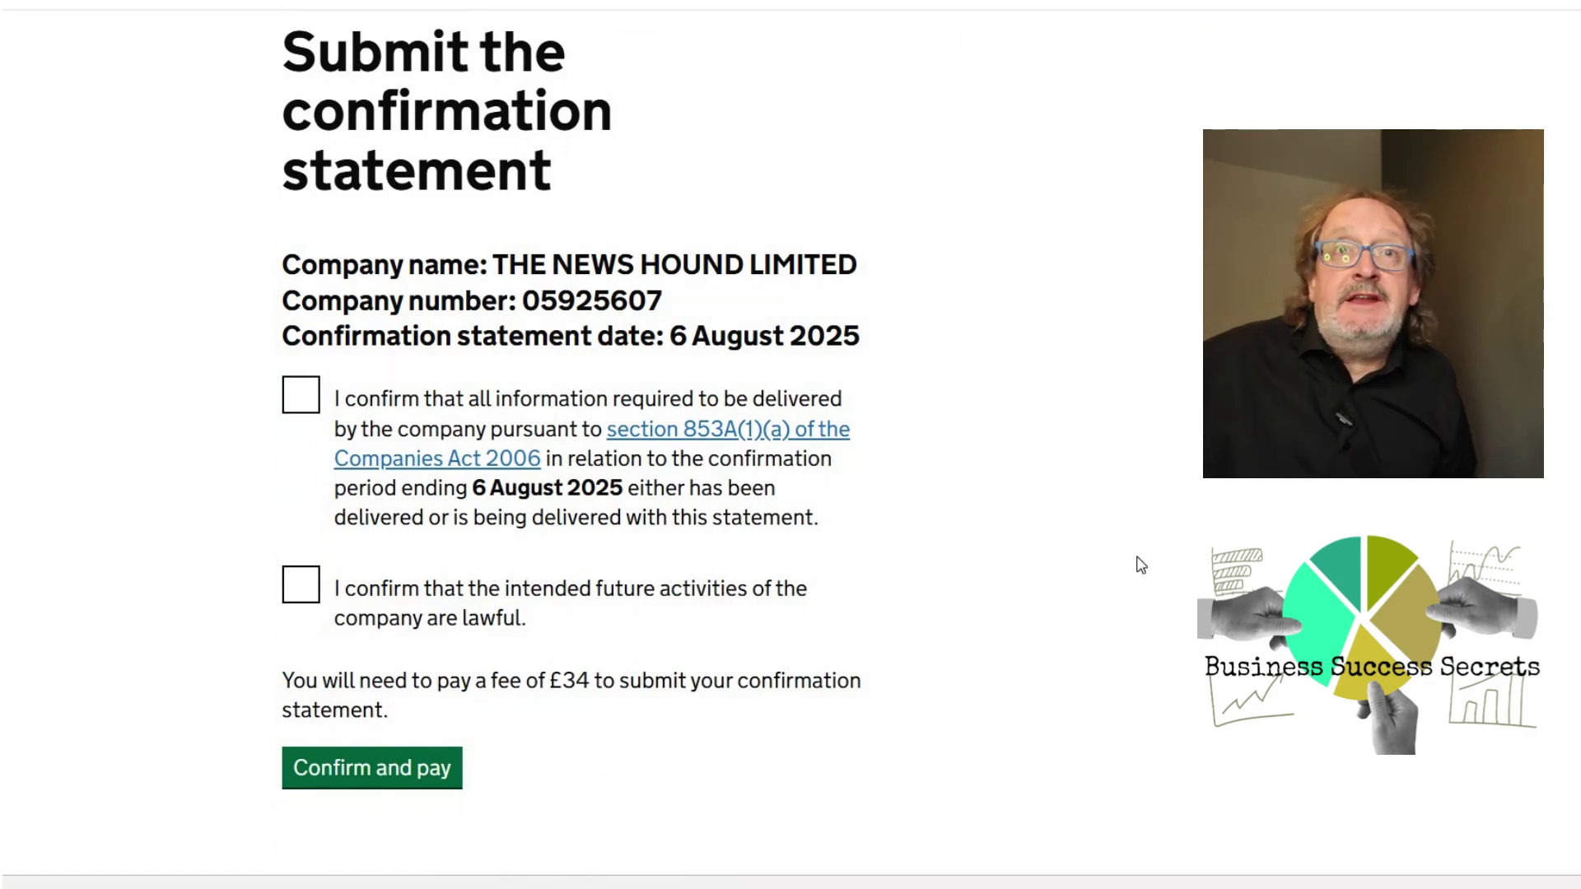
click(300, 397)
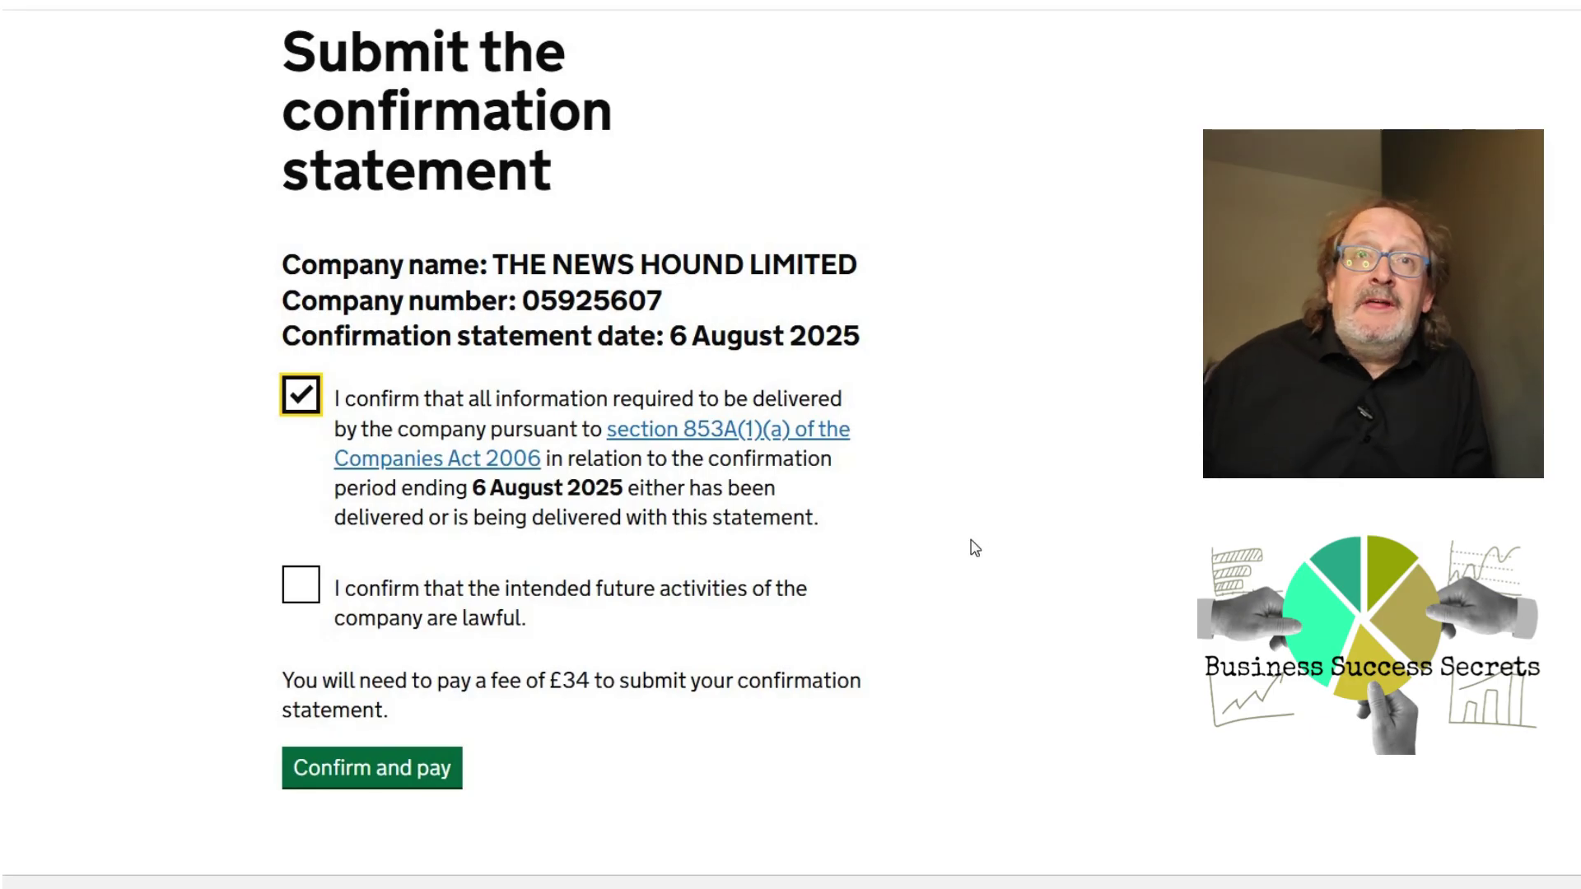
click(302, 591)
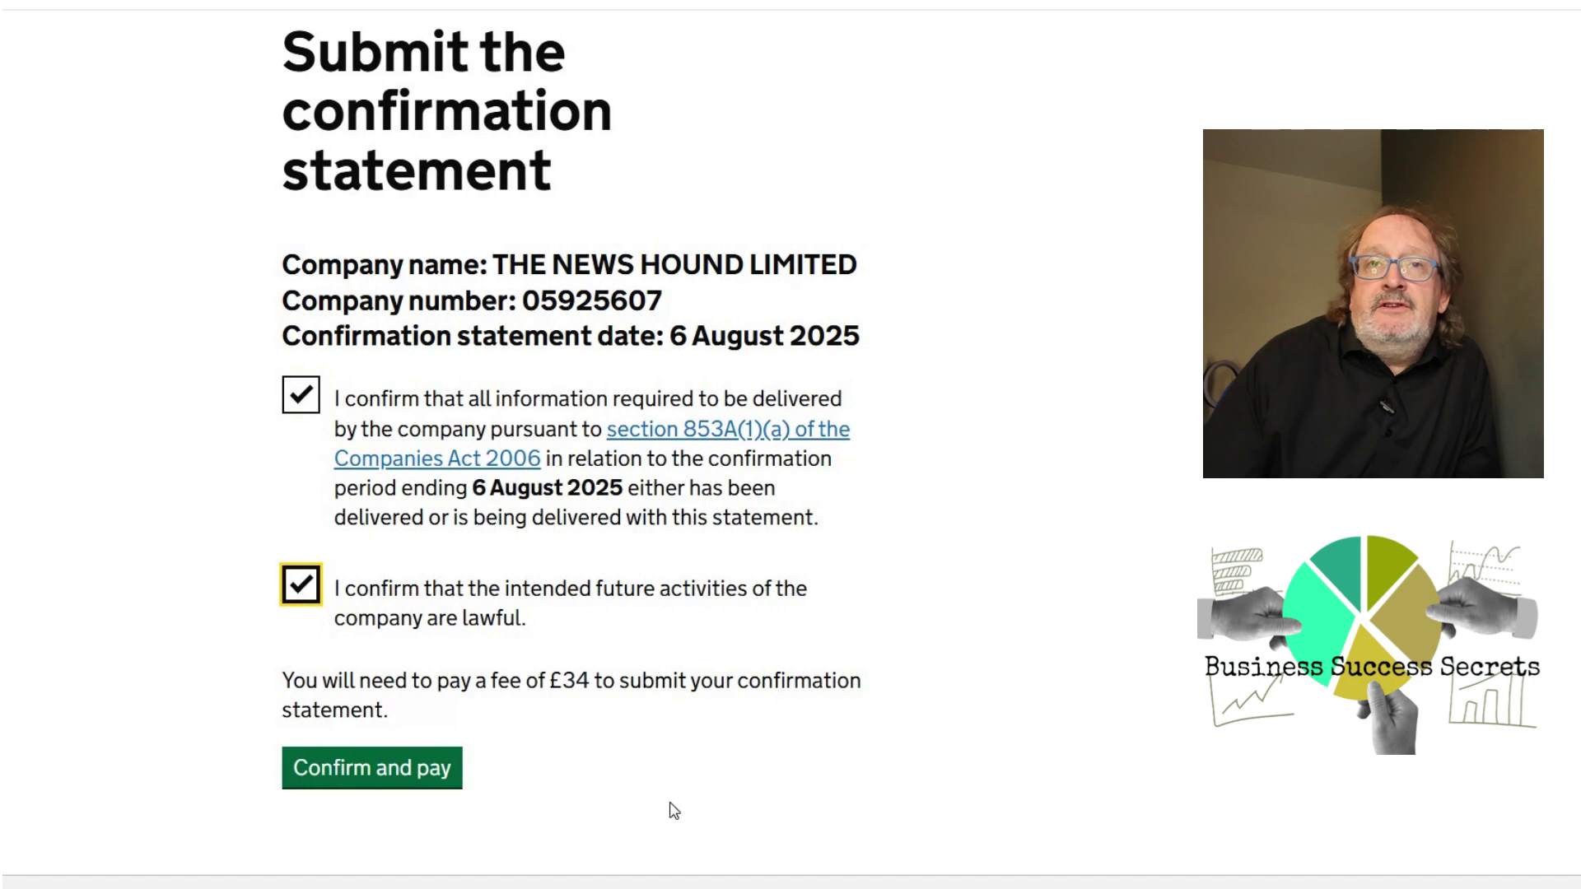
click(391, 777)
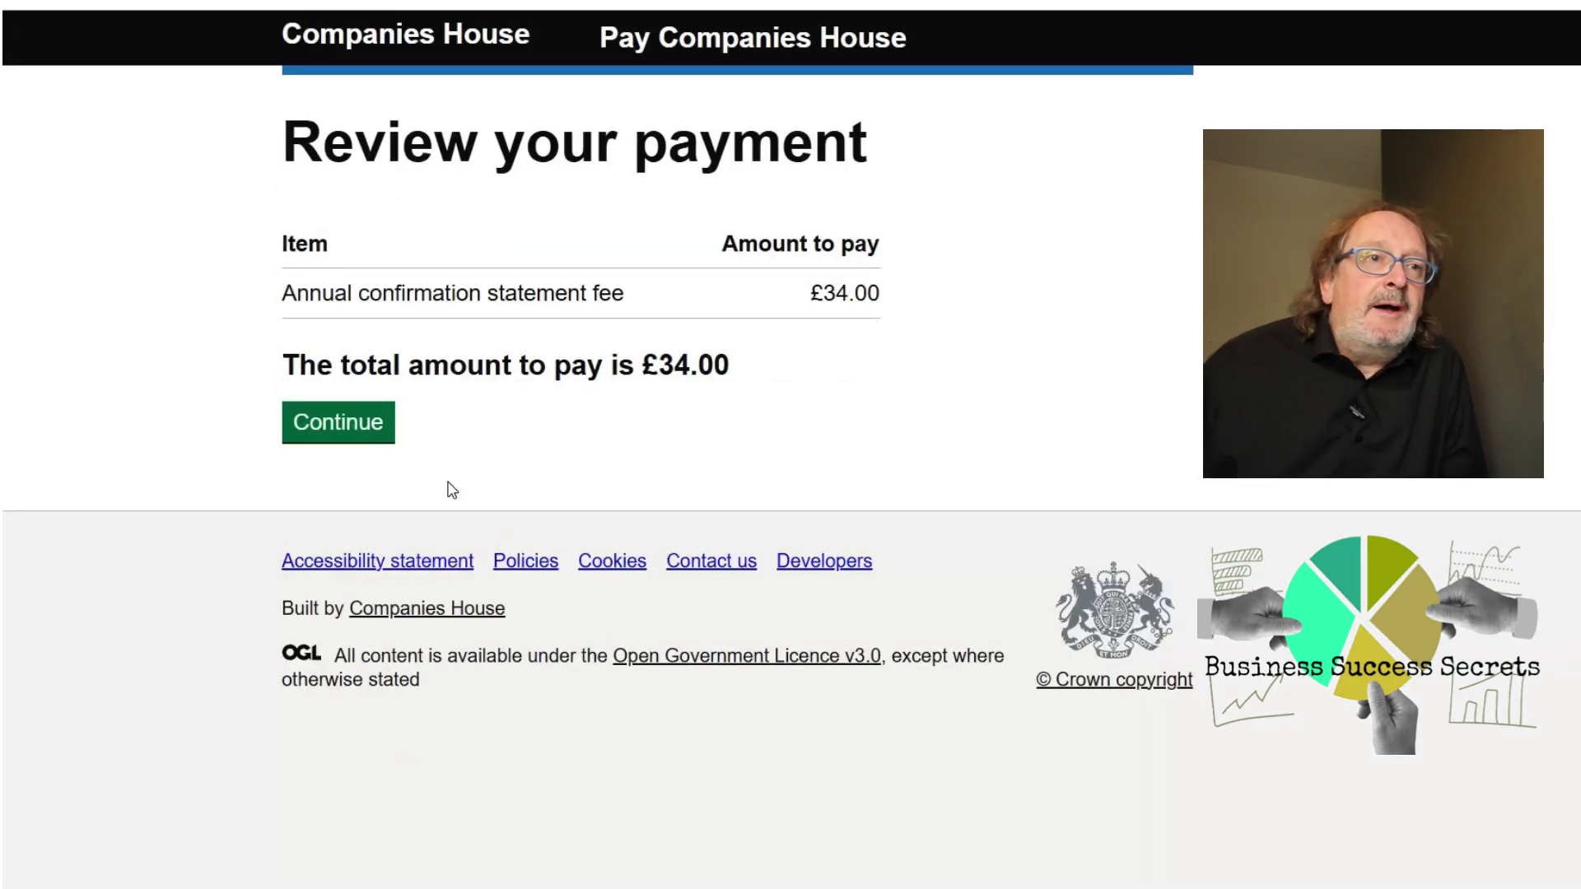
- Accept the annual confirmation statement fee and review the card and billing address details required for payment
click(339, 436)
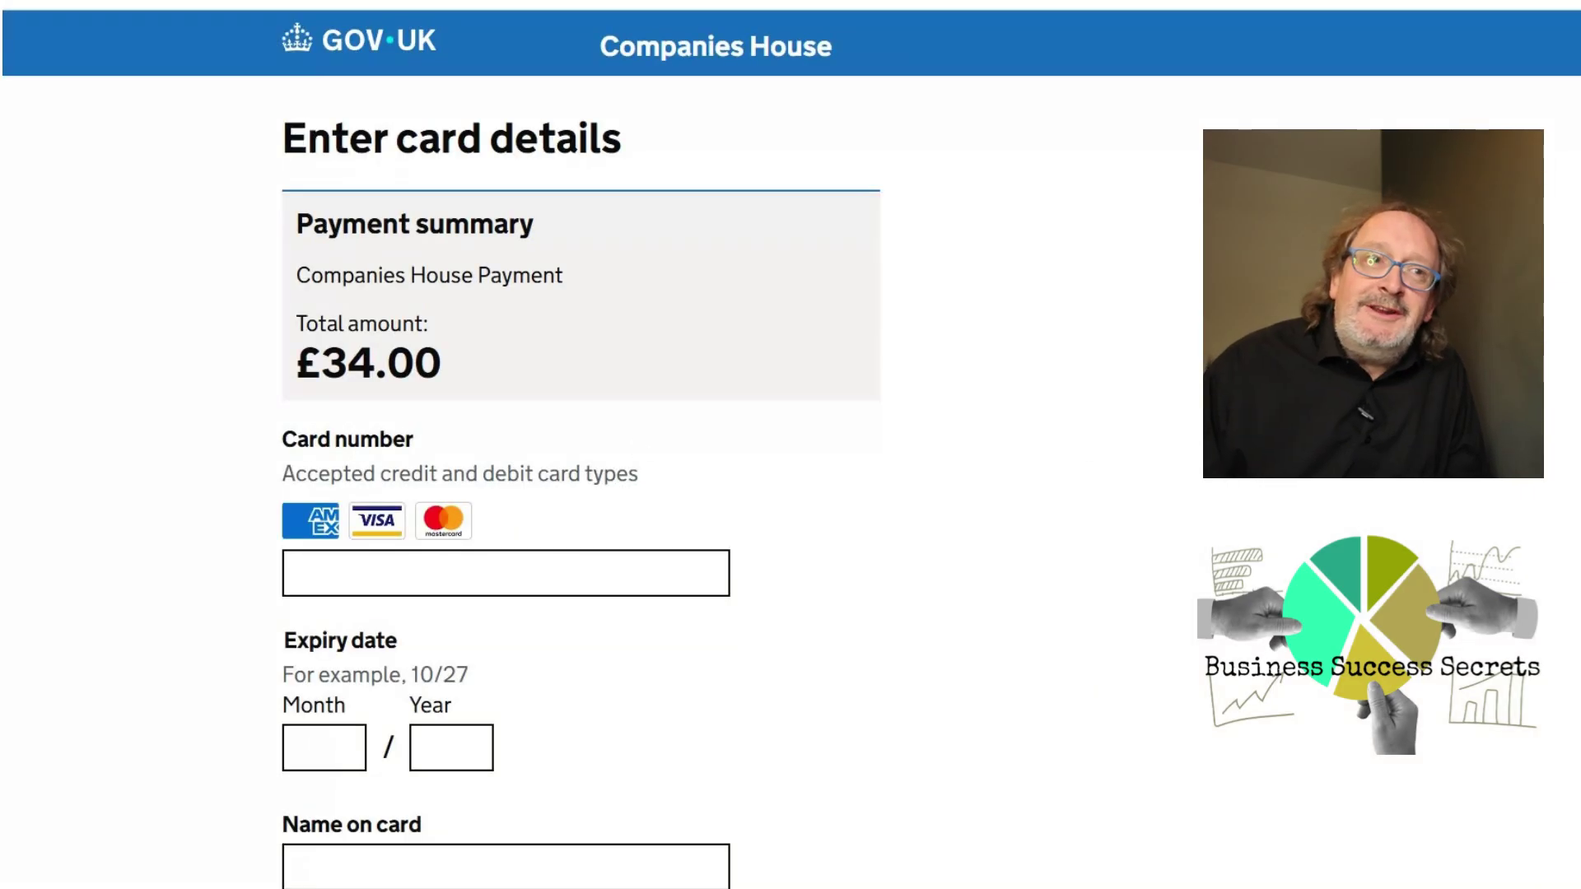
scroll(506, 445, down, 6)
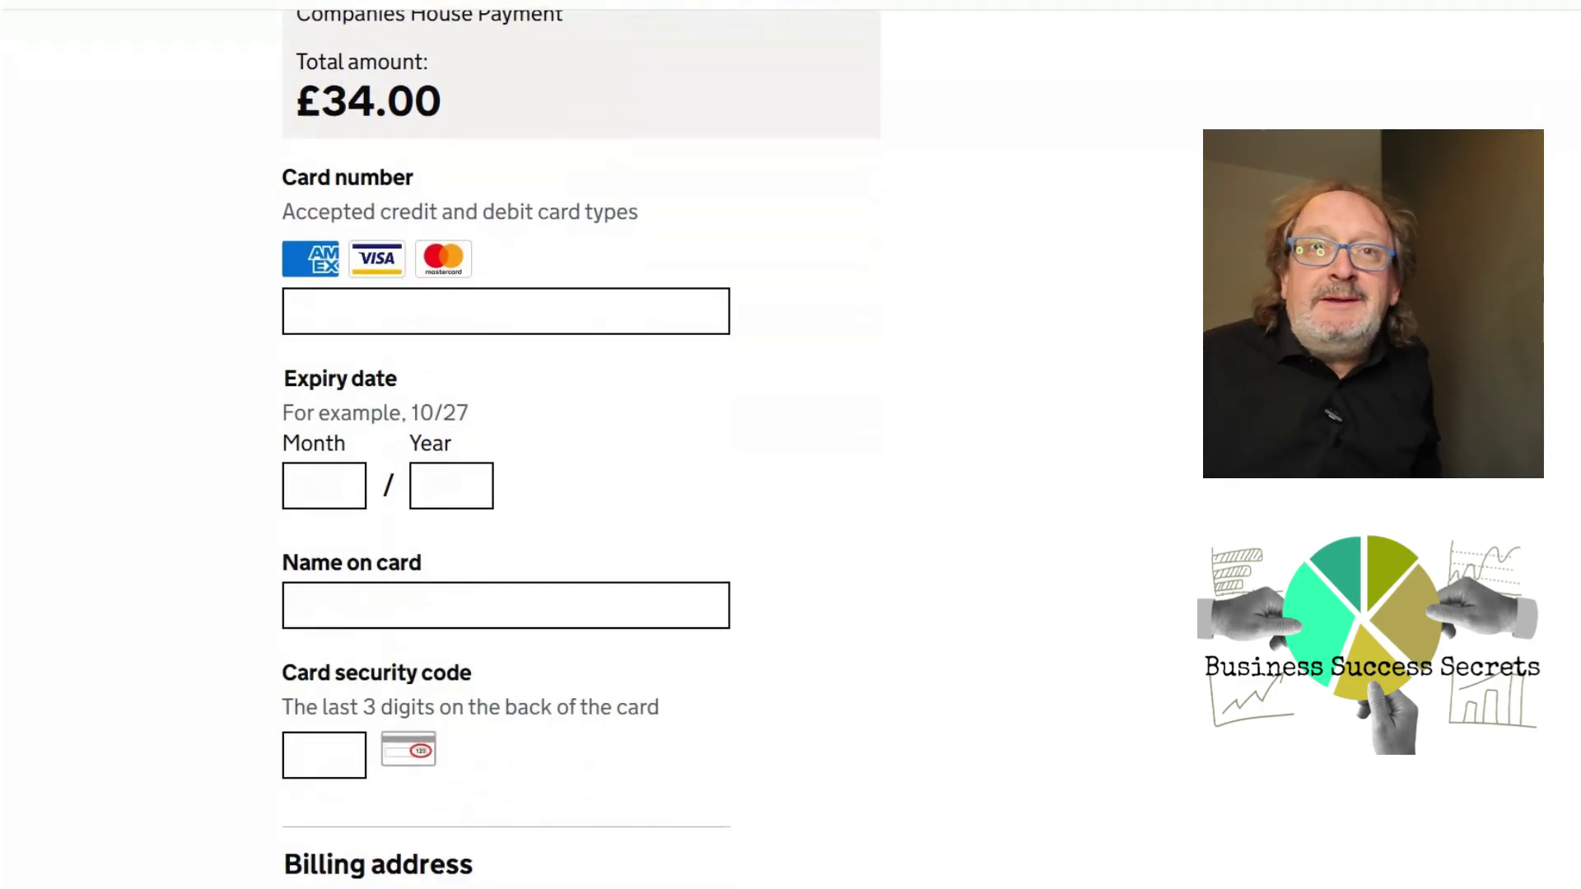
scroll(506, 445, down, 6)
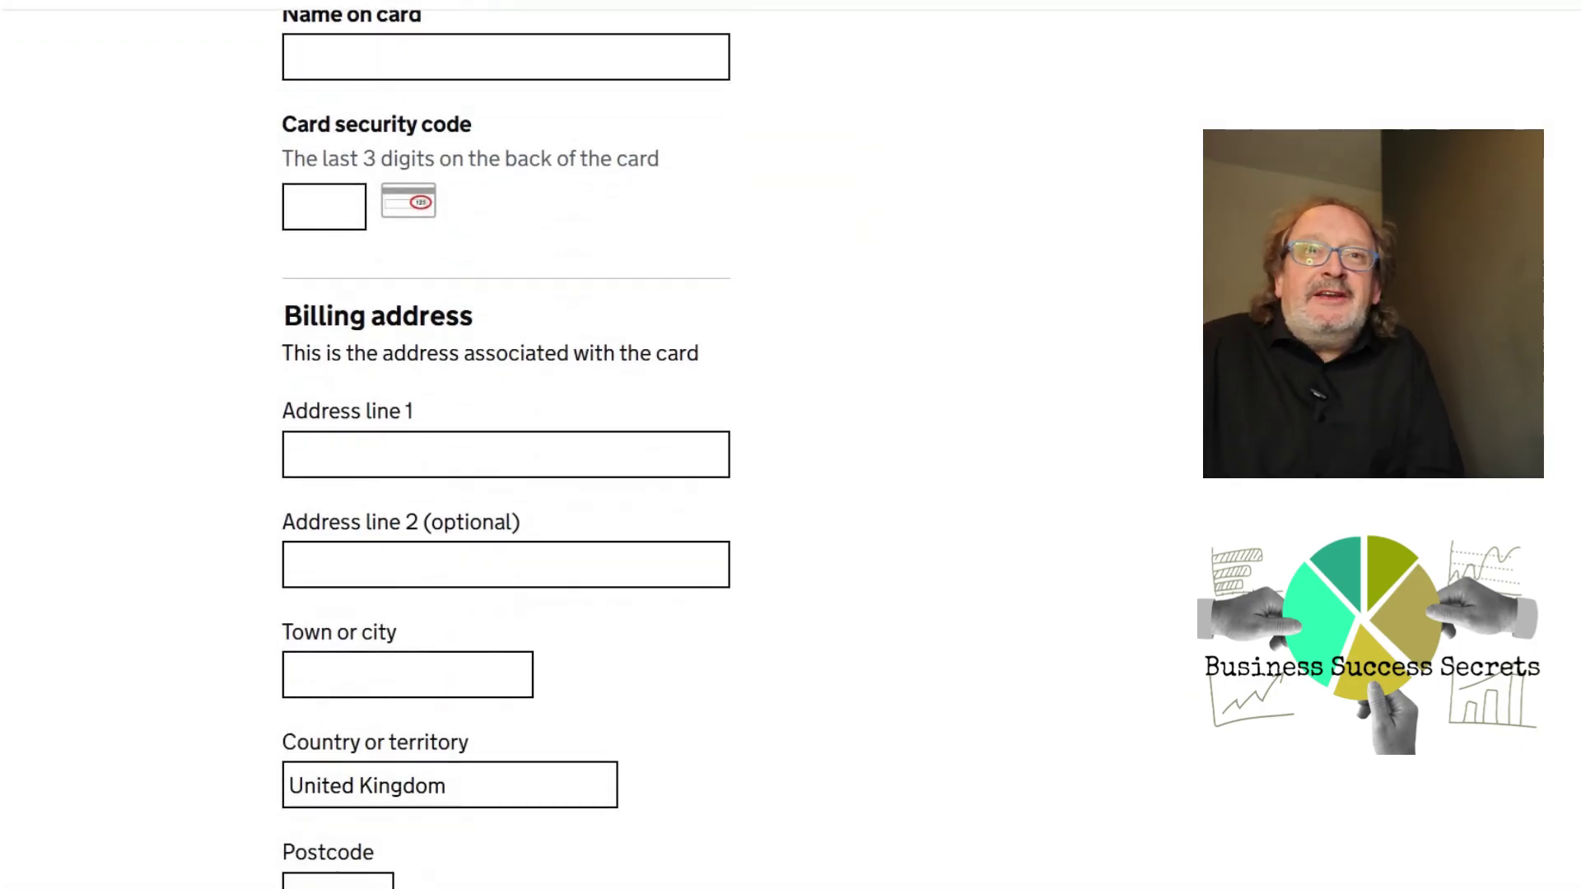
scroll(506, 444, down, 2)
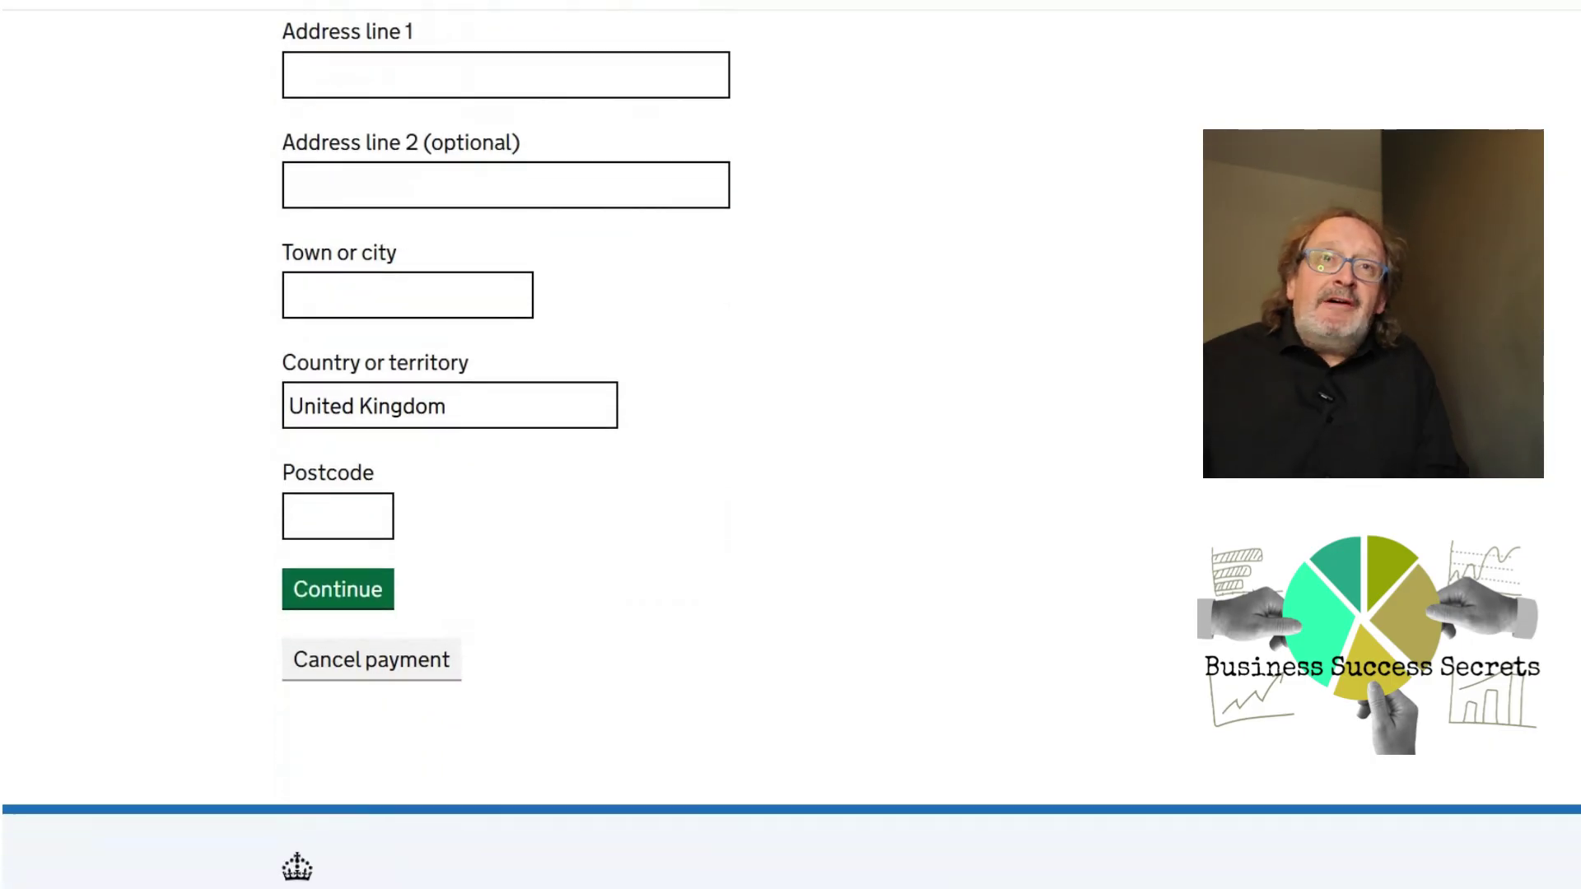
scroll(505, 445, up, 9)
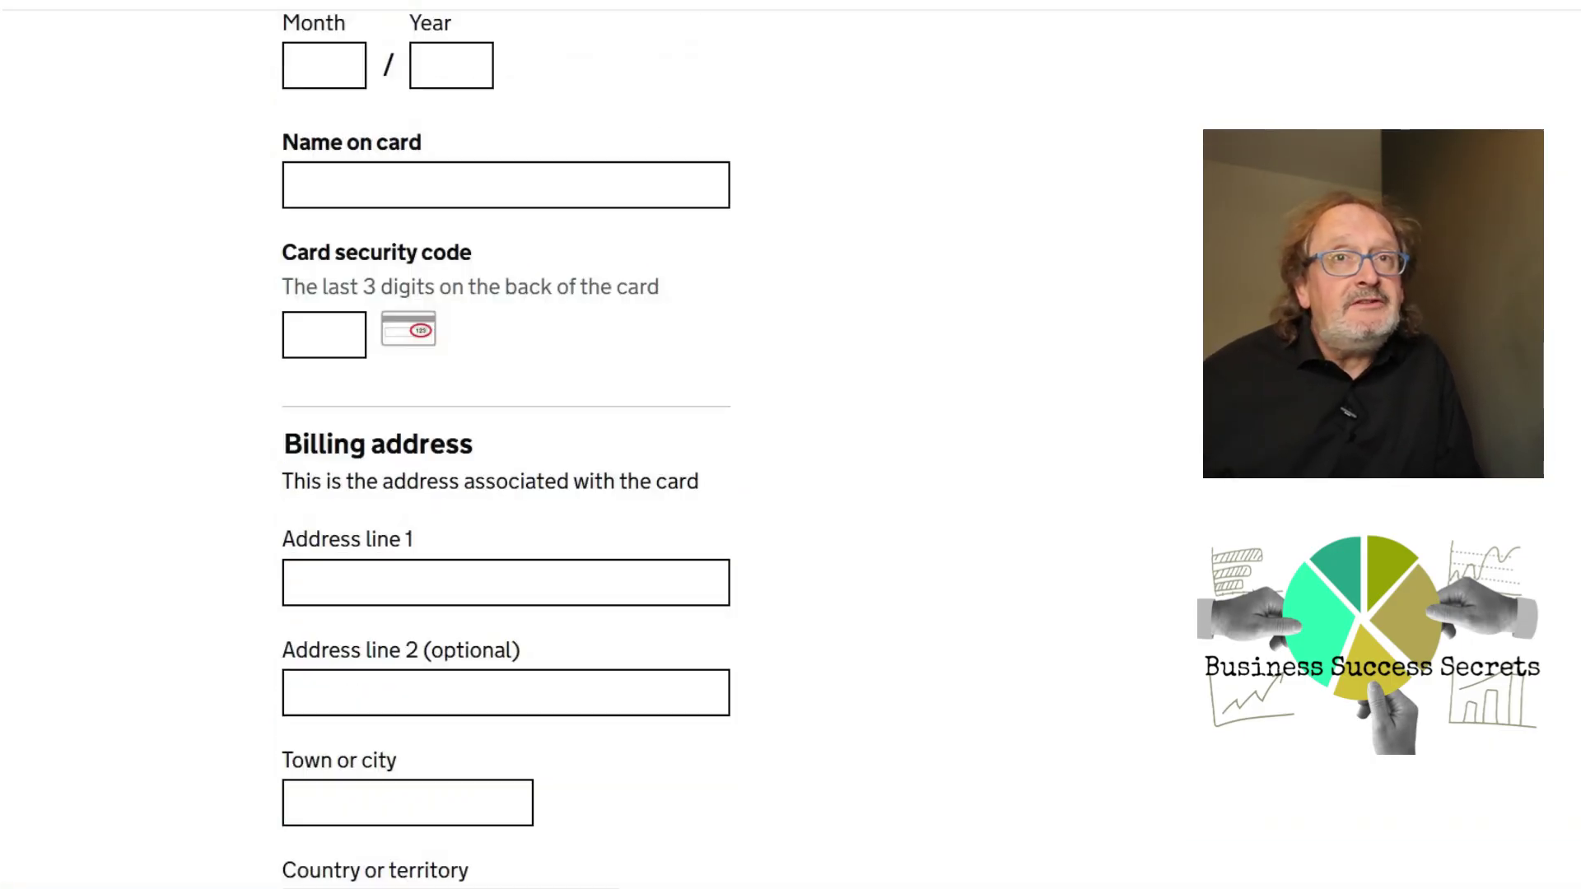
scroll(506, 444, up, 1)
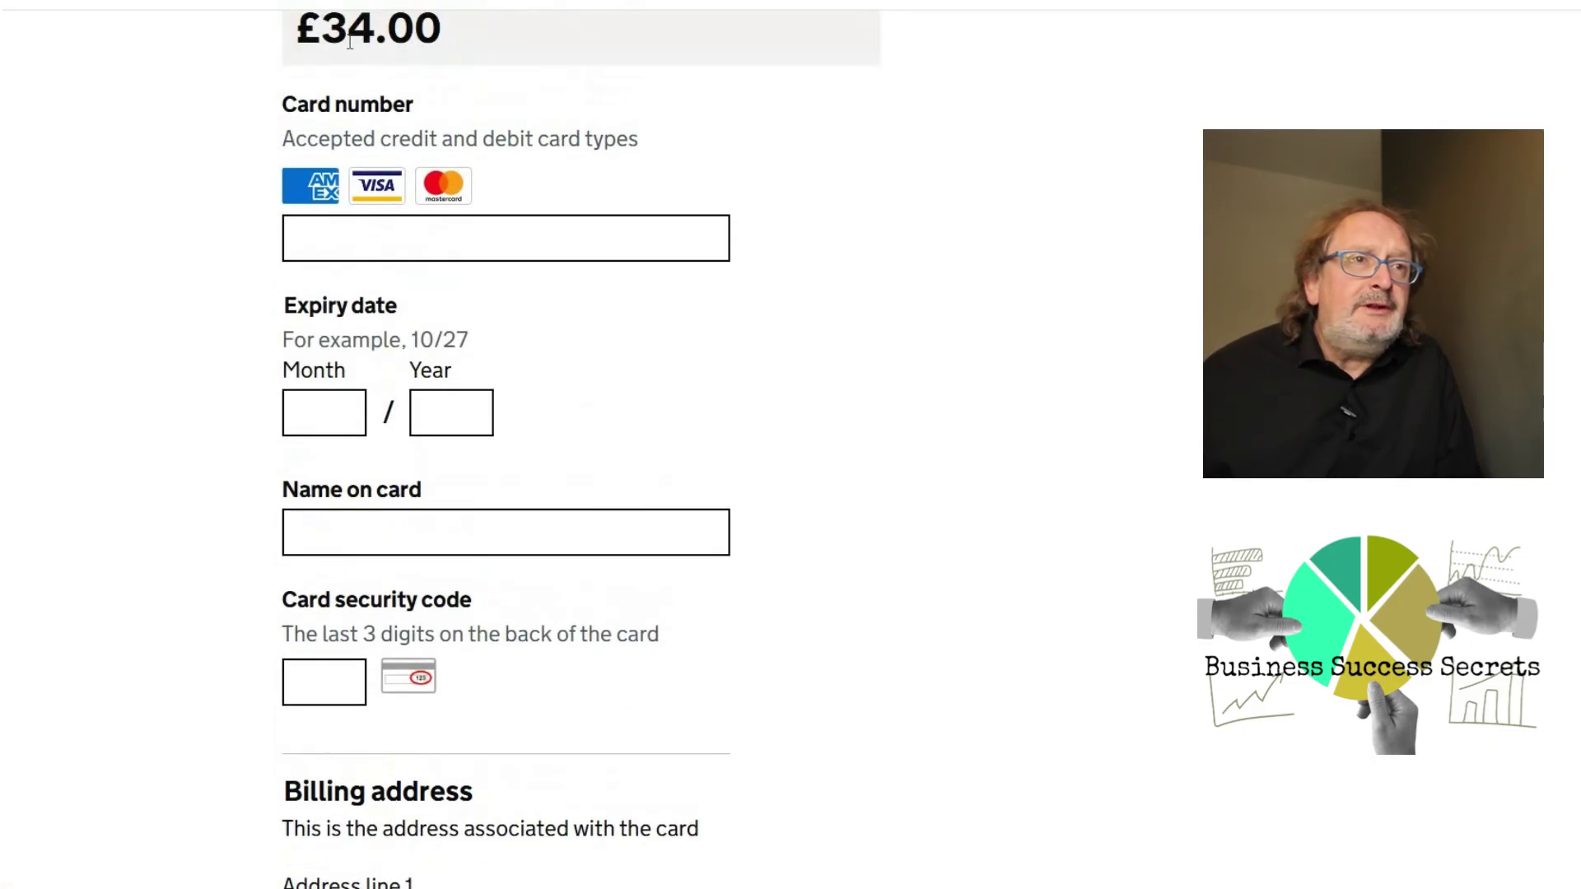